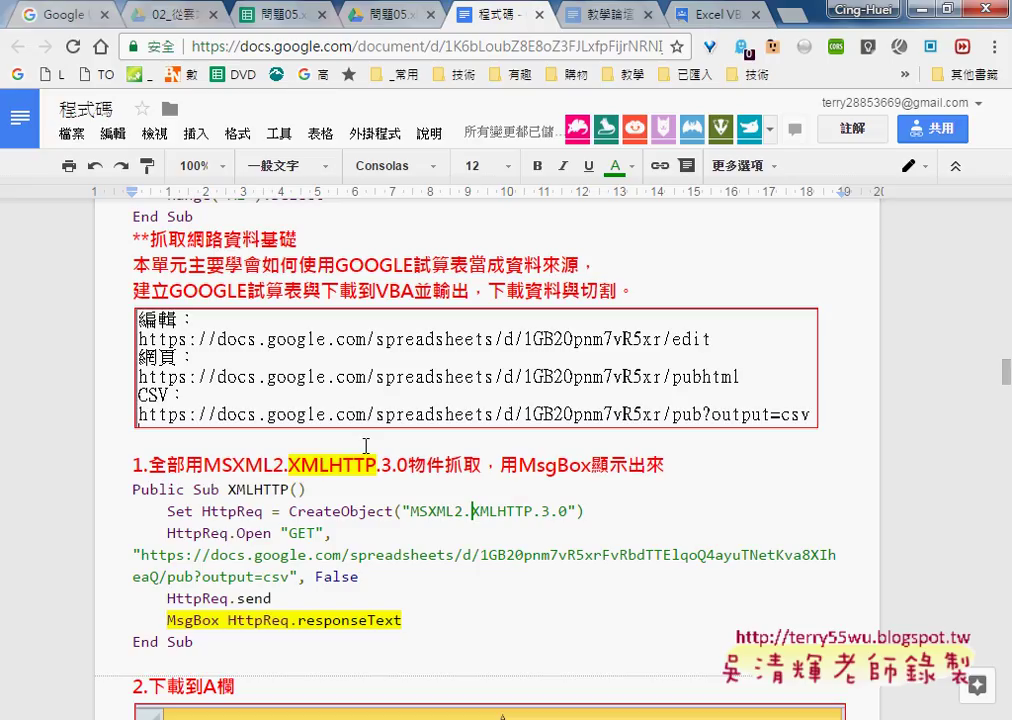
Highlight XMLHTTP, MSXML2.XMLHTTP.3.0, CreateObject, HttpReq and MsgBox in the Google Docs notes.
{"action": "scroll", "coordinate": [320, 466], "scroll_direction": "down", "scroll_amount": 1}
{"action": "left_click_drag", "start_coordinate": [289, 366], "coordinate": [346, 369]}
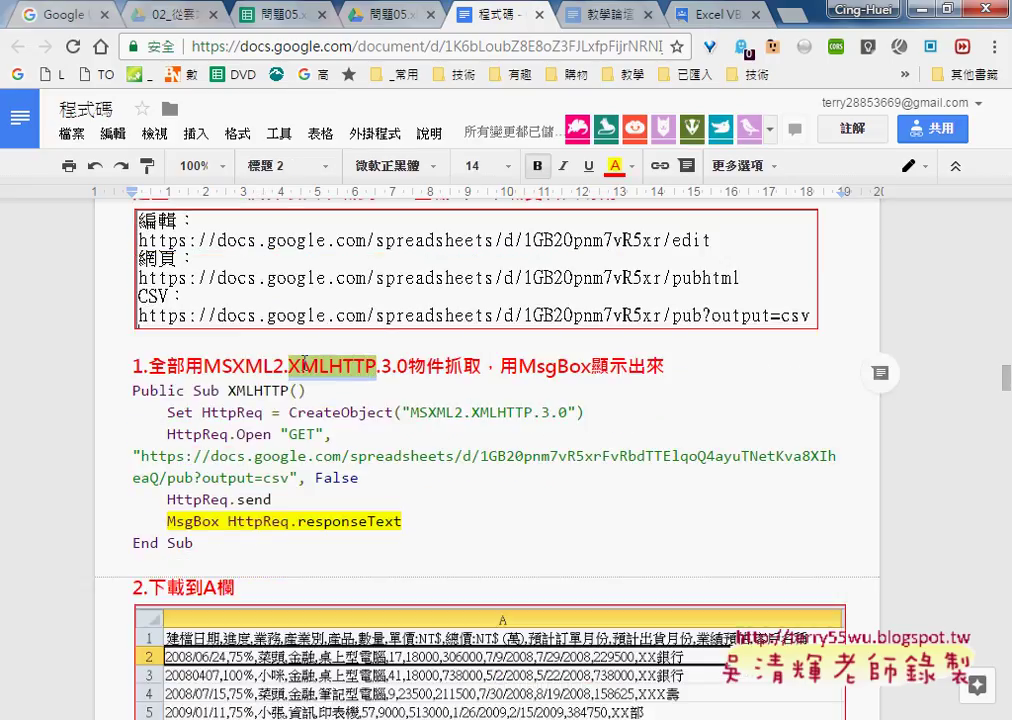
{"action": "mouse_move", "coordinate": [346, 369]}
{"action": "left_mouse_down"}
{"action": "mouse_move", "coordinate": [329, 366]}
{"action": "mouse_move", "coordinate": [345, 373]}
{"action": "left_mouse_up"}
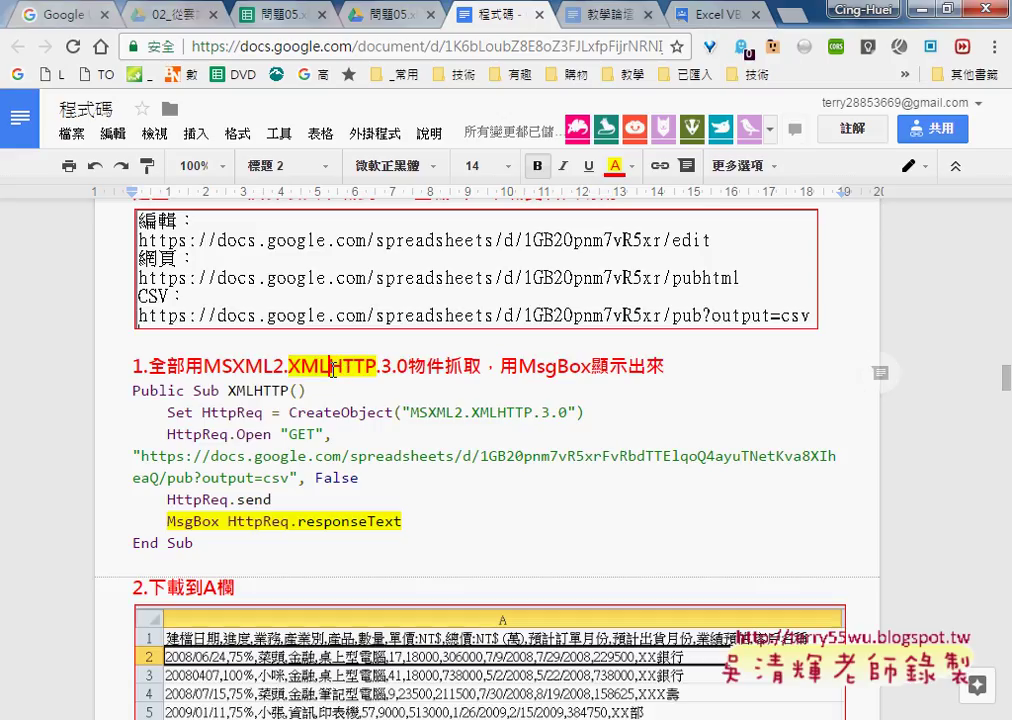
{"action": "left_click_drag", "start_coordinate": [329, 367], "coordinate": [378, 368]}
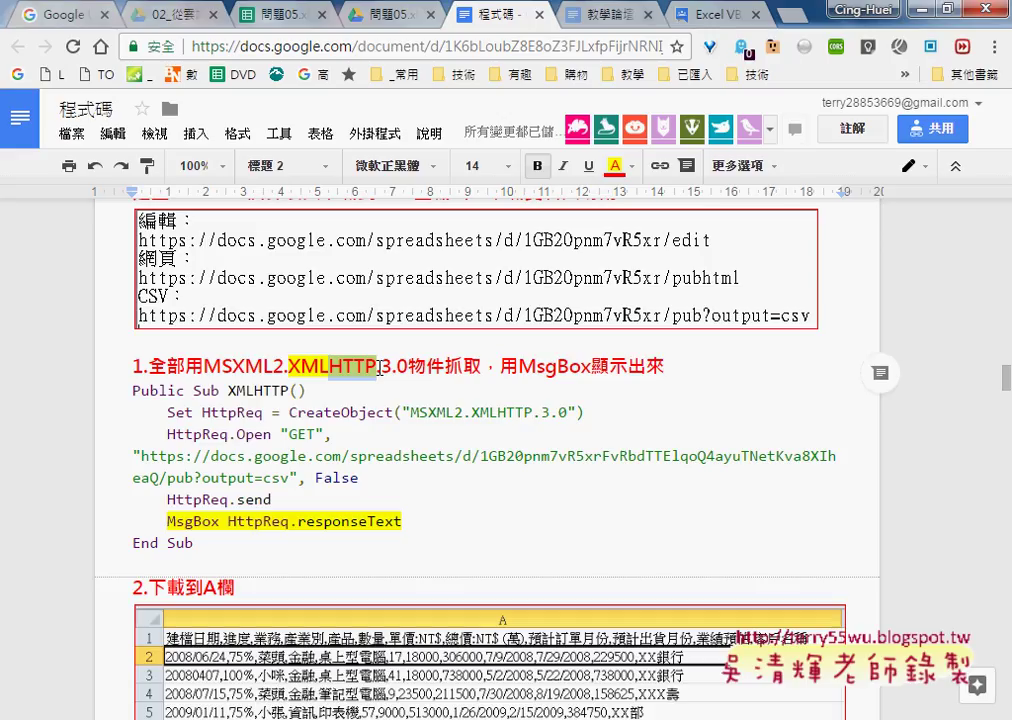
{"action": "mouse_move", "coordinate": [197, 542]}
{"action": "left_mouse_down"}
{"action": "mouse_move", "coordinate": [111, 417]}
{"action": "mouse_move", "coordinate": [107, 389]}
{"action": "left_mouse_up"}
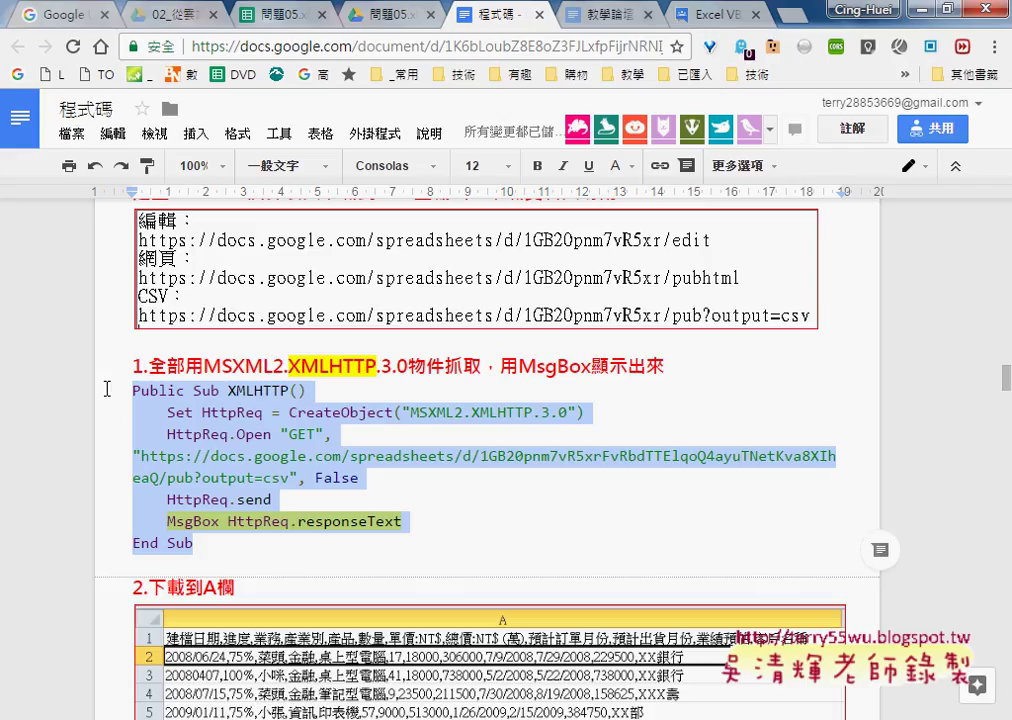
{"action": "left_click_drag", "start_coordinate": [401, 412], "coordinate": [575, 411]}
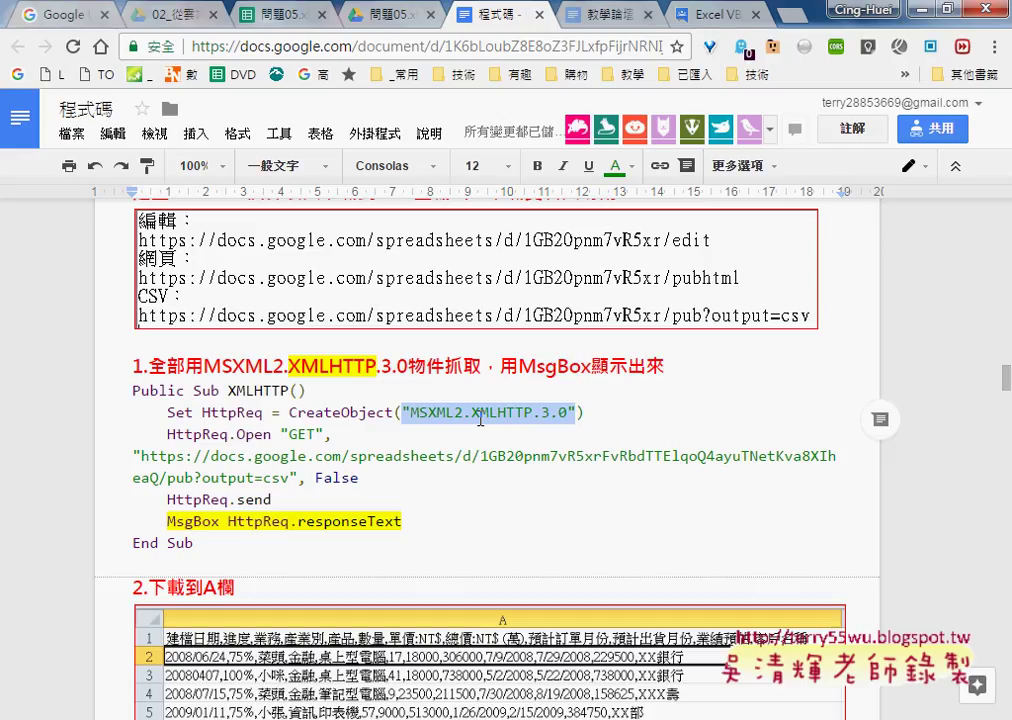
{"action": "left_click_drag", "start_coordinate": [289, 412], "coordinate": [394, 416]}
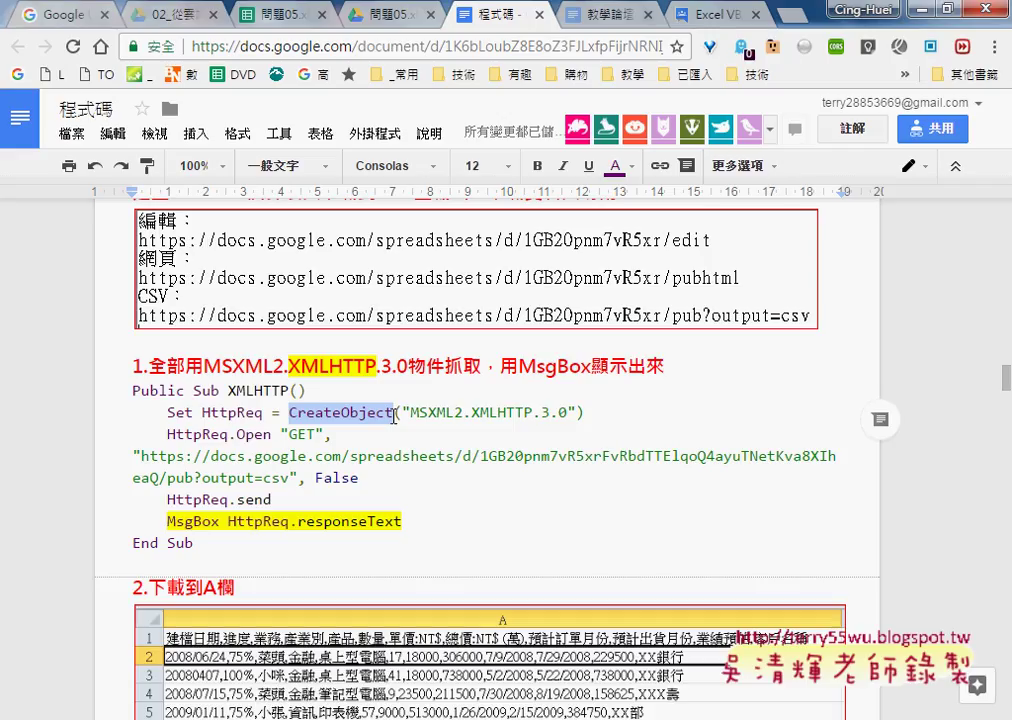
{"action": "left_click_drag", "start_coordinate": [263, 413], "coordinate": [204, 411]}
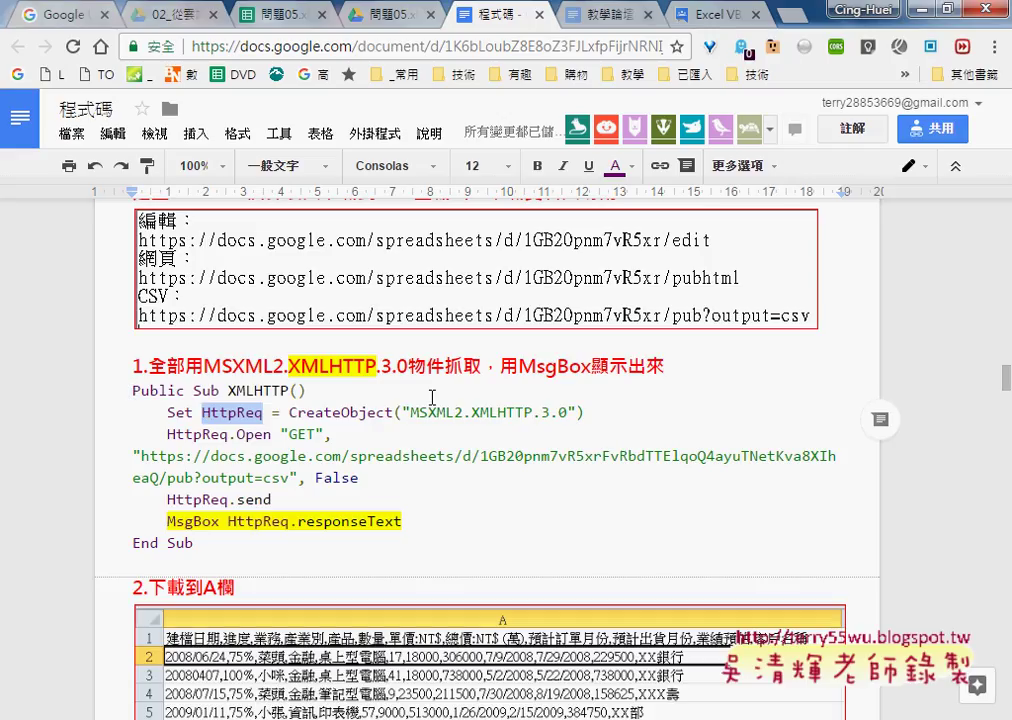
{"action": "left_click_drag", "start_coordinate": [519, 367], "coordinate": [592, 372]}
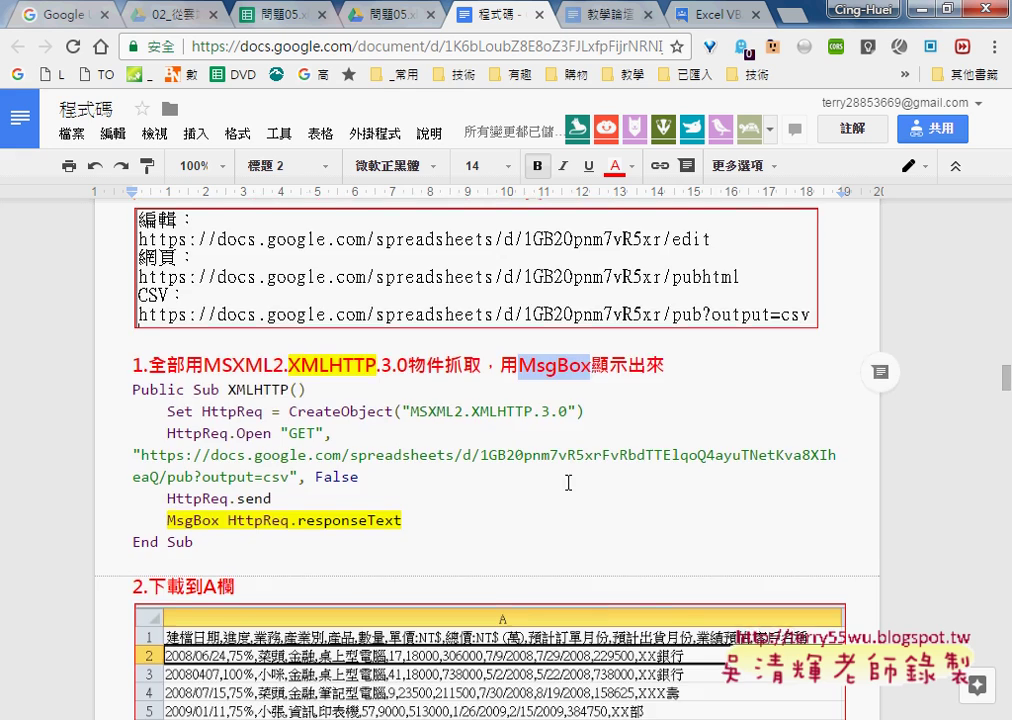
Scroll down the notes to the 資料剖析 section heading and highlight it.
{"action": "scroll", "coordinate": [450, 400], "scroll_direction": "down", "scroll_amount": 3}
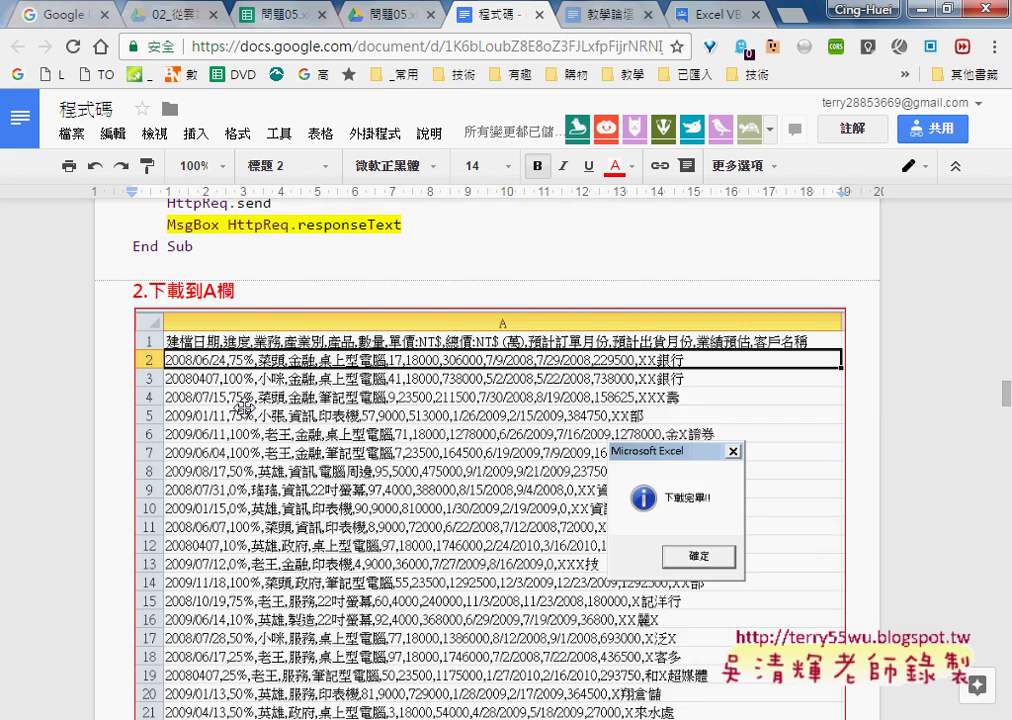
{"action": "scroll", "coordinate": [245, 377], "scroll_direction": "down", "scroll_amount": 1}
{"action": "scroll", "coordinate": [250, 380], "scroll_direction": "down", "scroll_amount": 4}
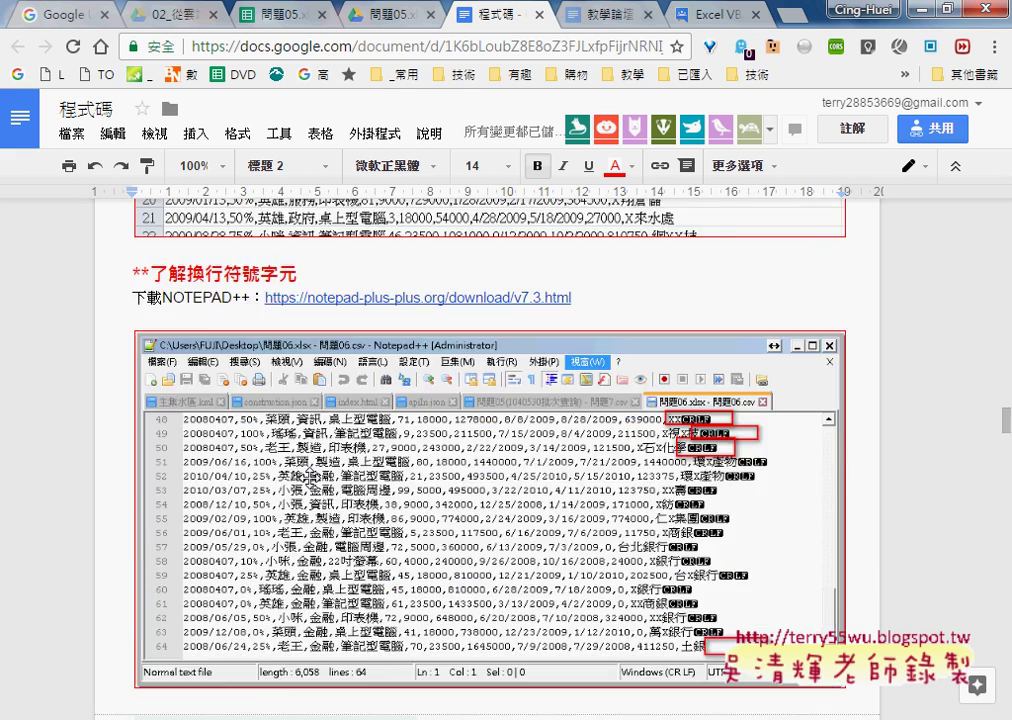
{"action": "scroll", "coordinate": [300, 470], "scroll_direction": "down", "scroll_amount": 1}
{"action": "scroll", "coordinate": [290, 450], "scroll_direction": "up", "scroll_amount": 1}
{"action": "scroll", "coordinate": [270, 380], "scroll_direction": "up", "scroll_amount": 3}
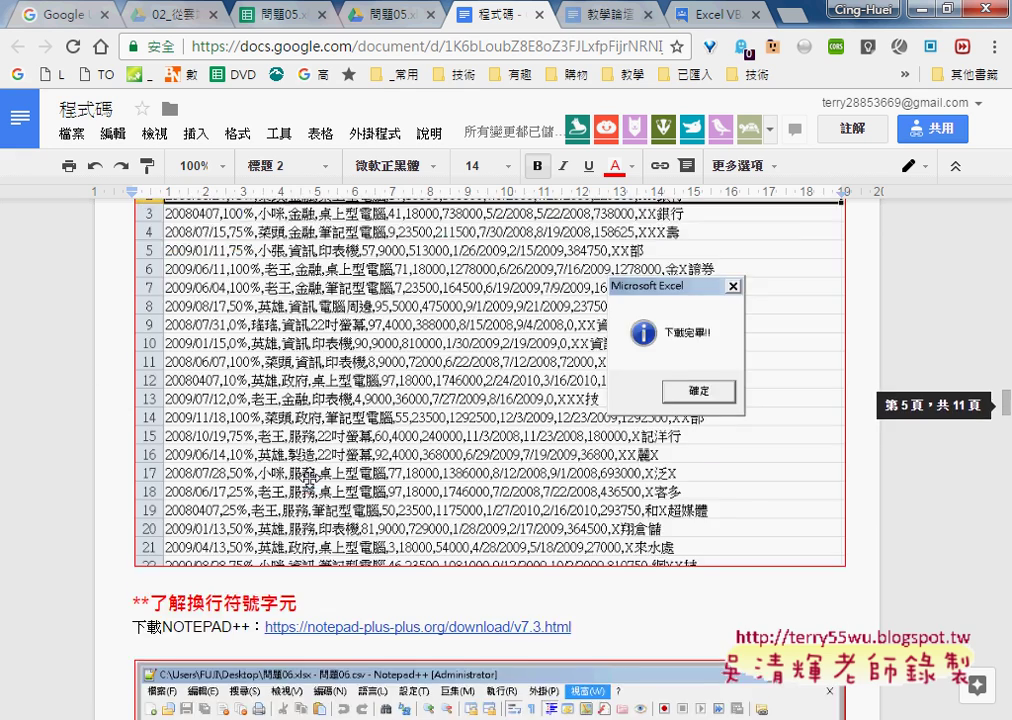
{"action": "scroll", "coordinate": [262, 326], "scroll_direction": "up", "scroll_amount": 1}
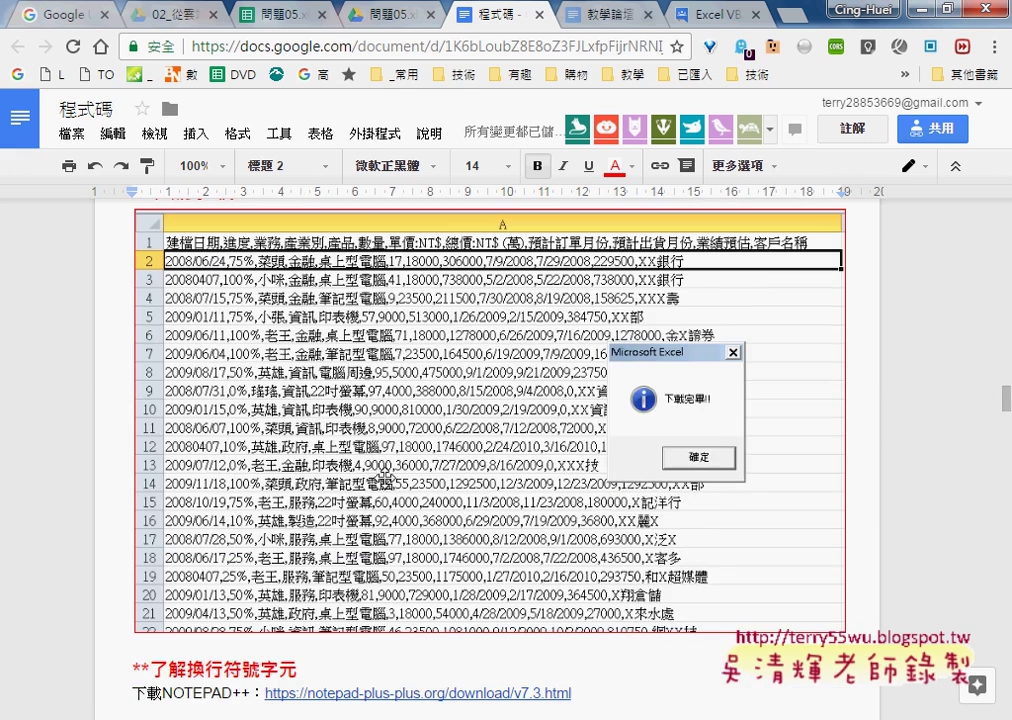
{"action": "scroll", "coordinate": [384, 479], "scroll_direction": "down", "scroll_amount": 5}
{"action": "scroll", "coordinate": [384, 479], "scroll_direction": "down", "scroll_amount": 3}
{"action": "scroll", "coordinate": [384, 479], "scroll_direction": "down", "scroll_amount": 2}
{"action": "scroll", "coordinate": [384, 479], "scroll_direction": "down", "scroll_amount": 5}
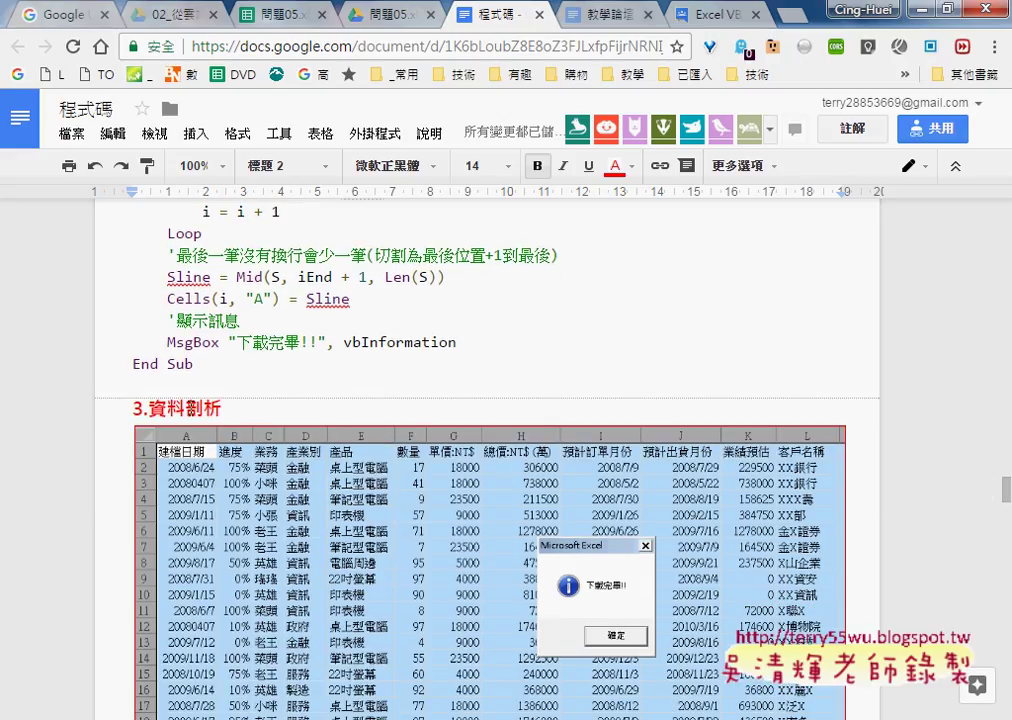
{"action": "mouse_move", "coordinate": [148, 409]}
{"action": "left_mouse_down"}
{"action": "mouse_move", "coordinate": [238, 409]}
{"action": "mouse_move", "coordinate": [228, 409]}
{"action": "left_mouse_up"}
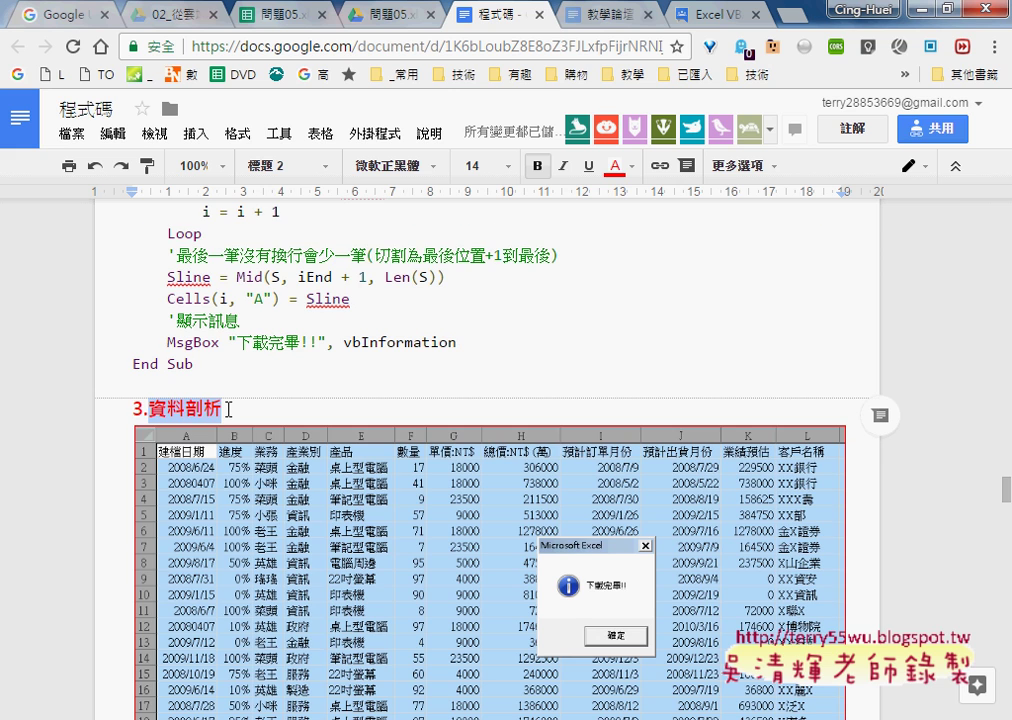
Scroll back up, then select and copy the entire XMLHTTP macro code.
{"action": "scroll", "coordinate": [228, 409], "scroll_direction": "up", "scroll_amount": 5}
{"action": "scroll", "coordinate": [228, 409], "scroll_direction": "up", "scroll_amount": 4}
{"action": "scroll", "coordinate": [228, 409], "scroll_direction": "up", "scroll_amount": 5}
{"action": "scroll", "coordinate": [228, 409], "scroll_direction": "up", "scroll_amount": 2}
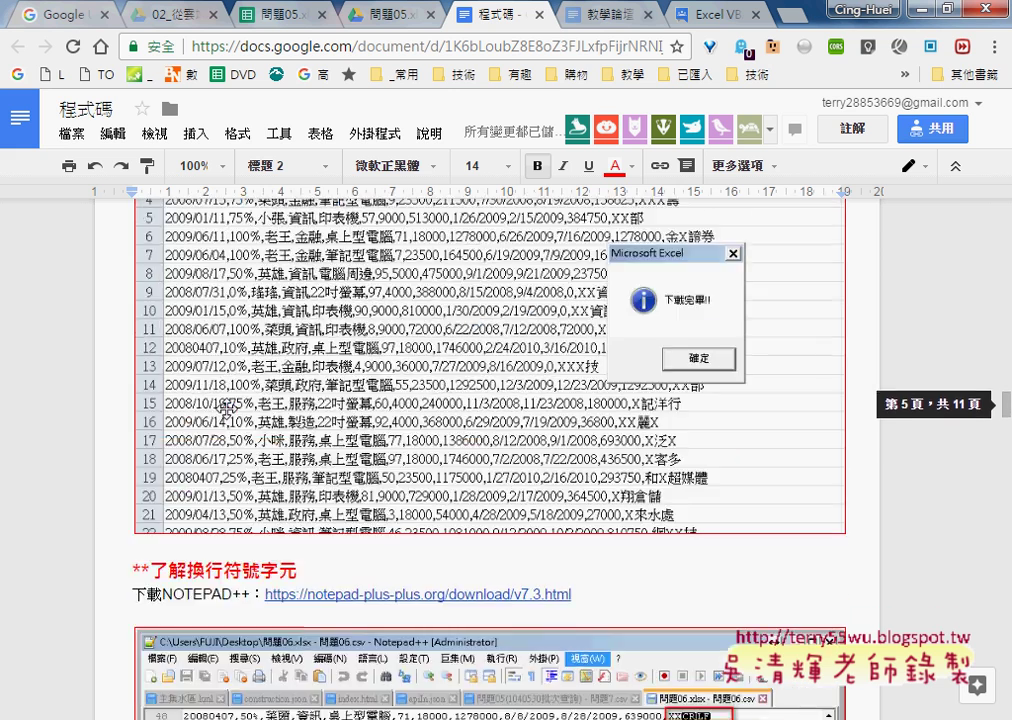
{"action": "scroll", "coordinate": [228, 409], "scroll_direction": "up", "scroll_amount": 5}
{"action": "scroll", "coordinate": [228, 409], "scroll_direction": "up", "scroll_amount": 3}
{"action": "scroll", "coordinate": [228, 409], "scroll_direction": "up", "scroll_amount": 2}
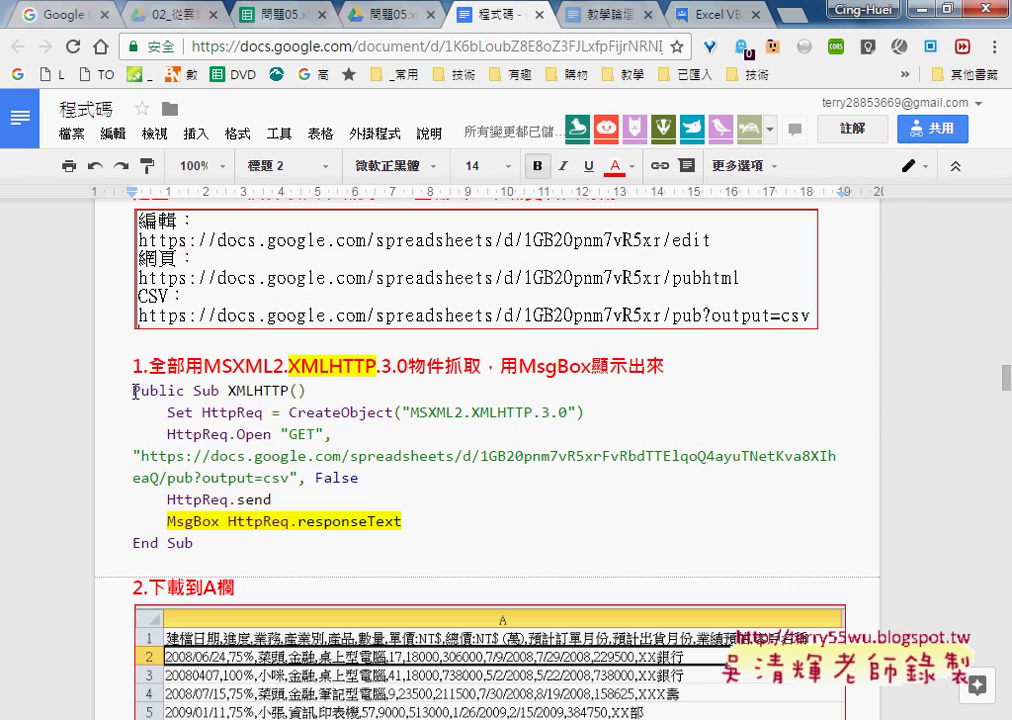
{"action": "left_click_drag", "start_coordinate": [134, 392], "coordinate": [227, 541]}
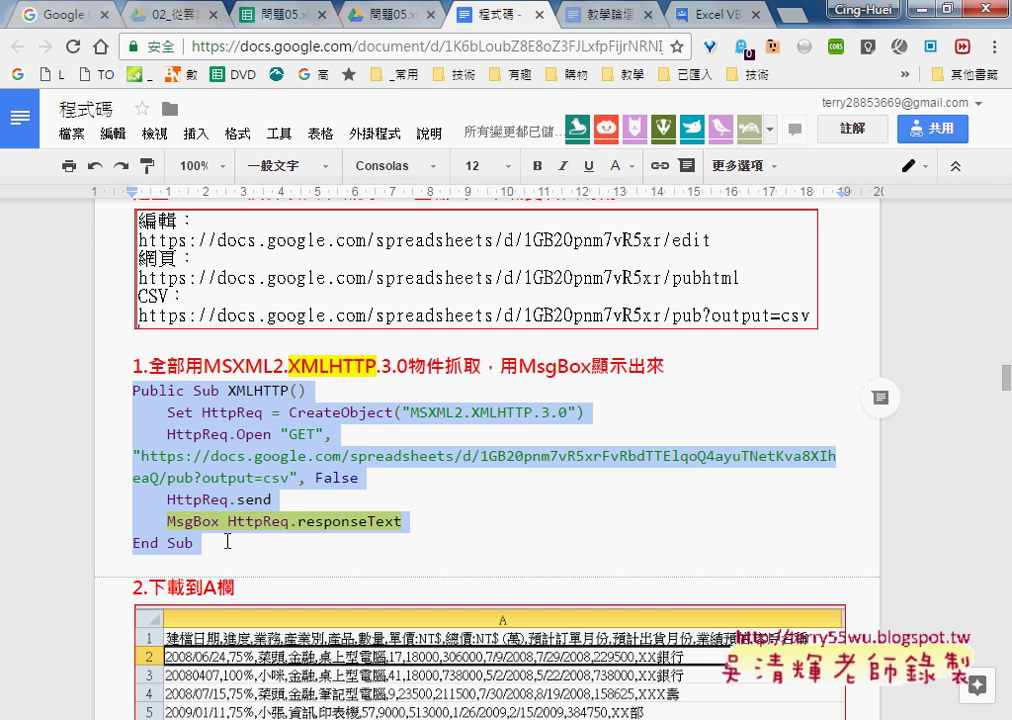
{"action": "key", "text": "ctrl+c"}
{"action": "left_click", "coordinate": [549, 652]}
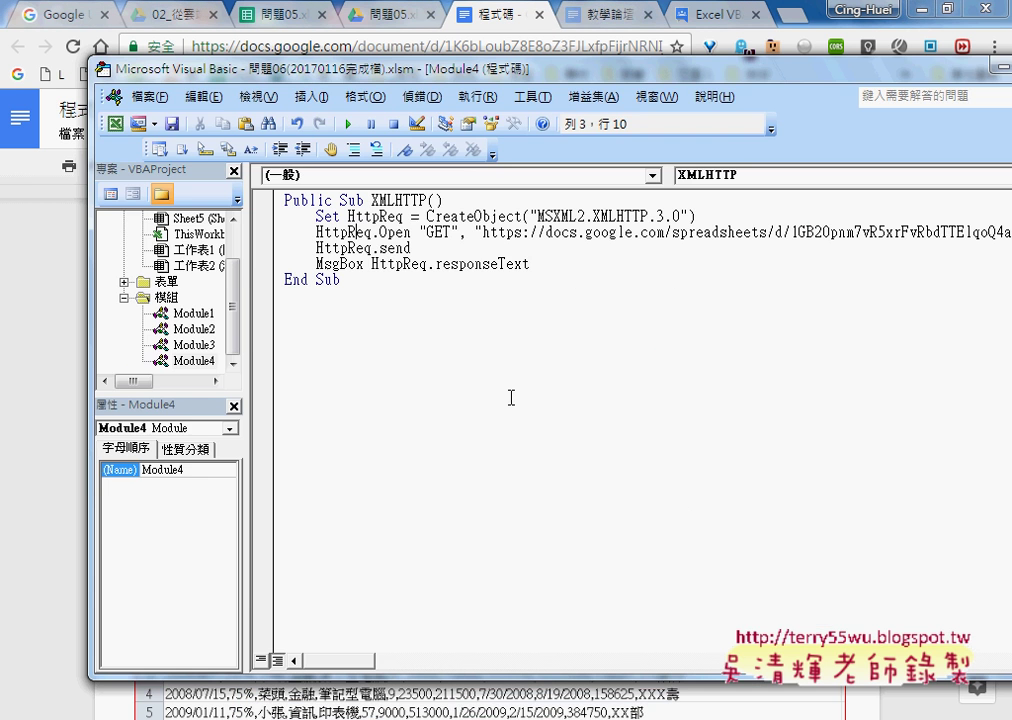
{"action": "left_click_drag", "start_coordinate": [244, 280], "coordinate": [280, 280]}
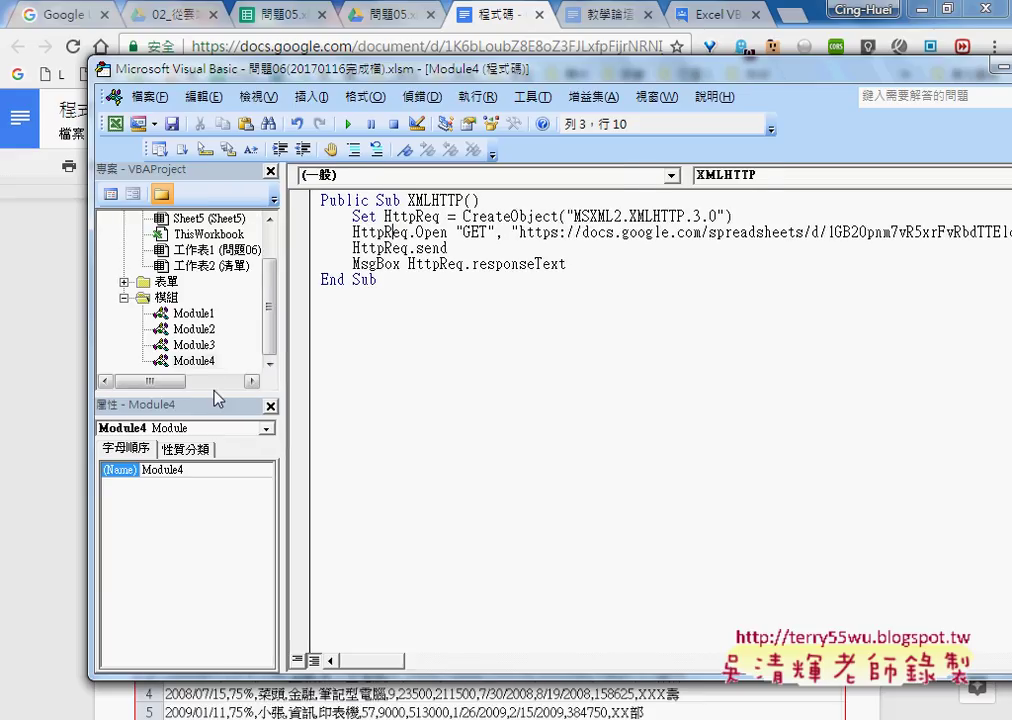
{"action": "left_click_drag", "start_coordinate": [213, 446], "coordinate": [213, 496]}
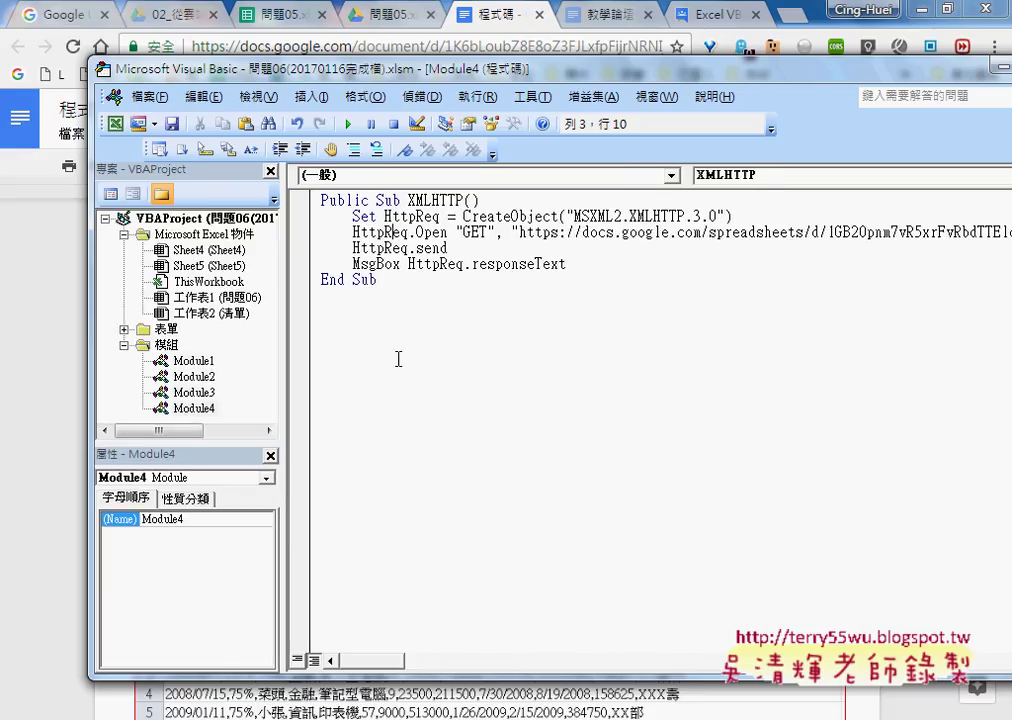
{"action": "left_click_drag", "start_coordinate": [398, 357], "coordinate": [303, 203]}
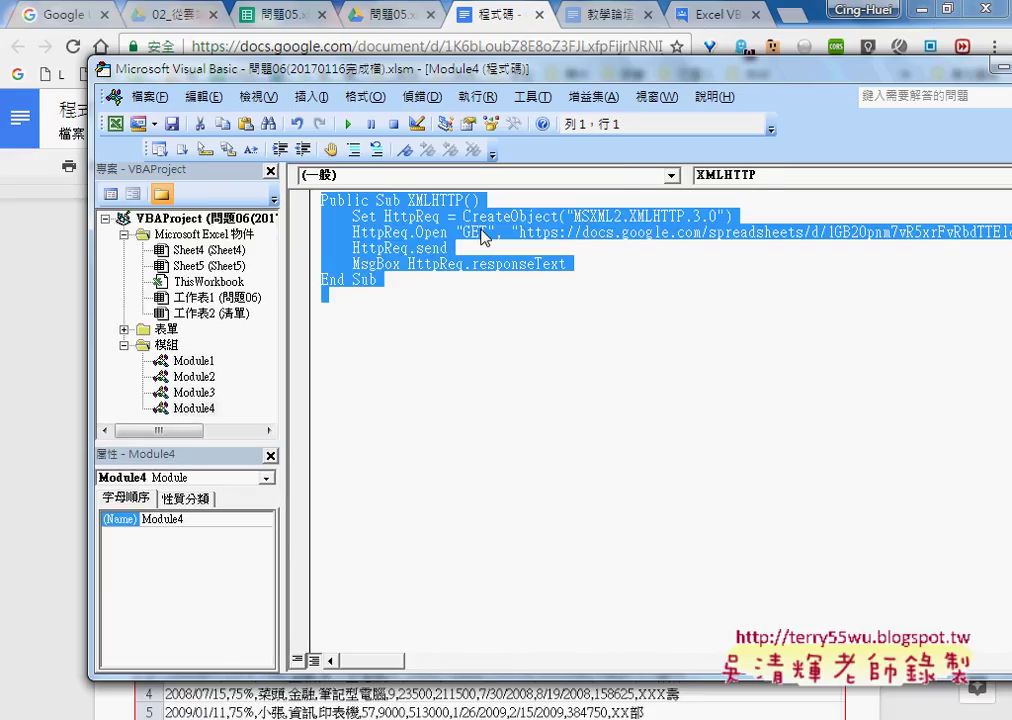
{"action": "left_click", "coordinate": [516, 201]}
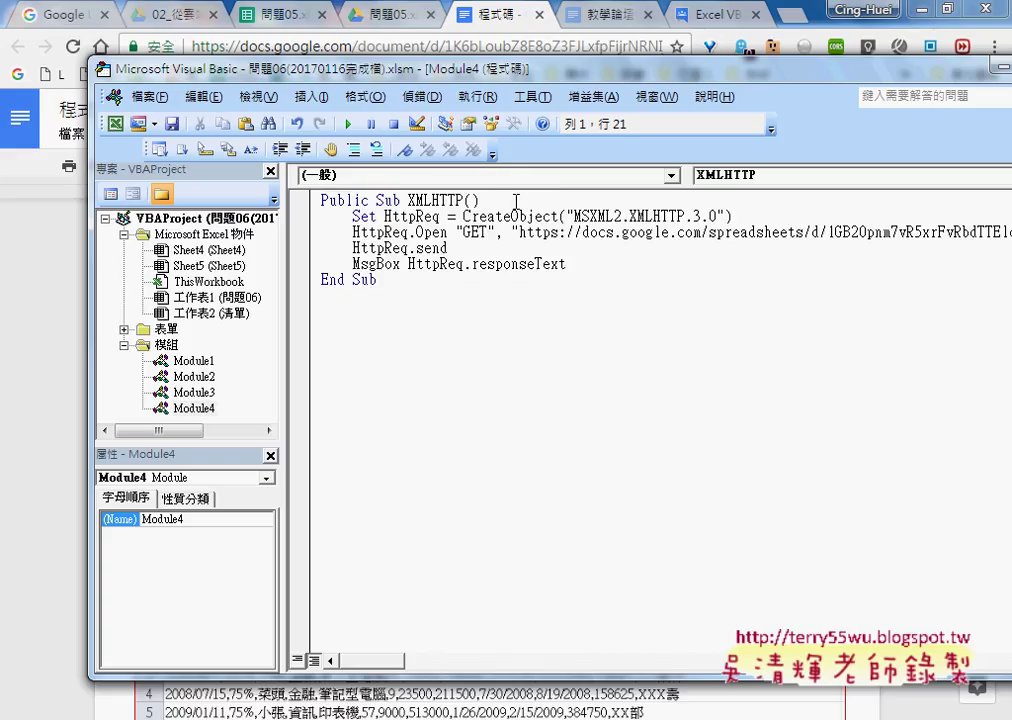
{"action": "left_click_drag", "start_coordinate": [352, 216], "coordinate": [732, 218]}
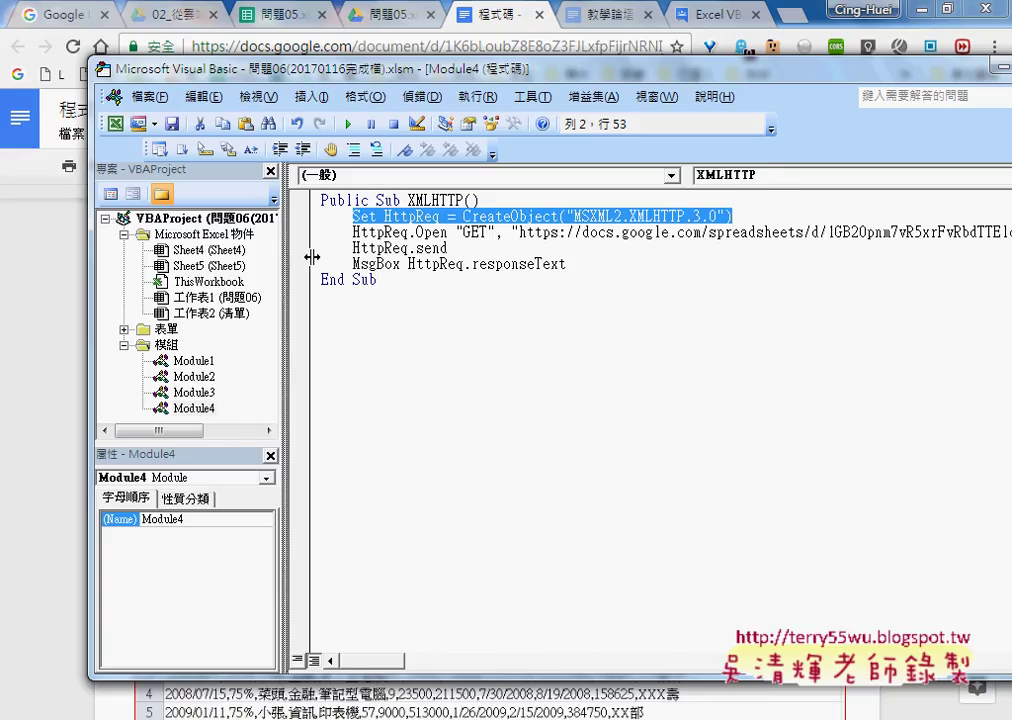
{"action": "left_click_drag", "start_coordinate": [312, 257], "coordinate": [339, 257]}
{"action": "left_click", "coordinate": [517, 218]}
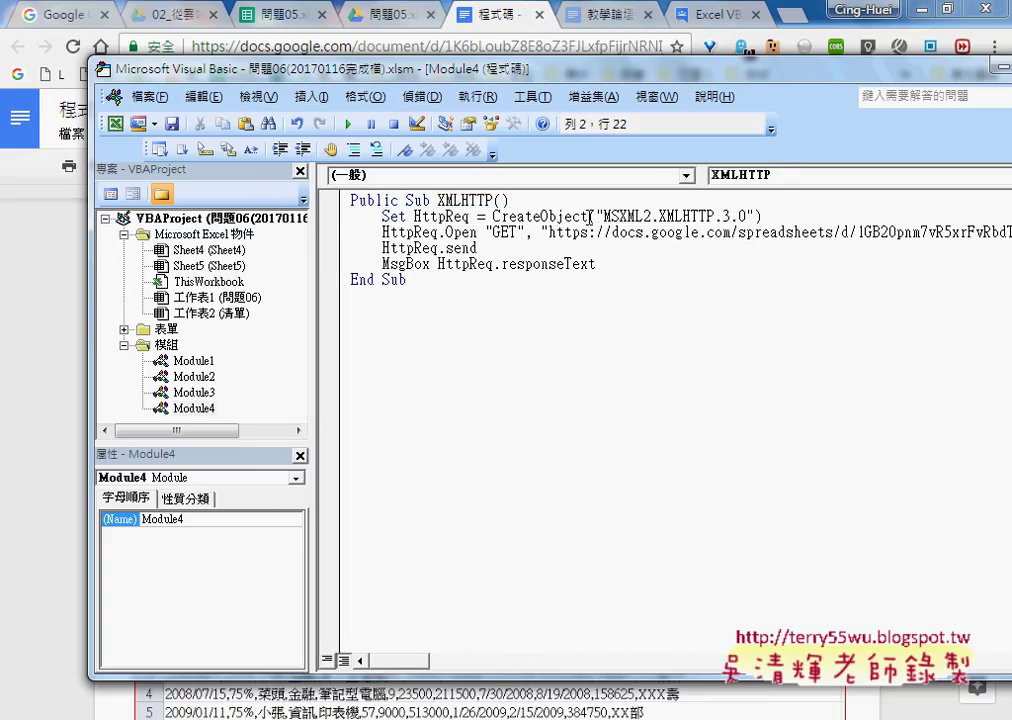
{"action": "double_click", "coordinate": [588, 217]}
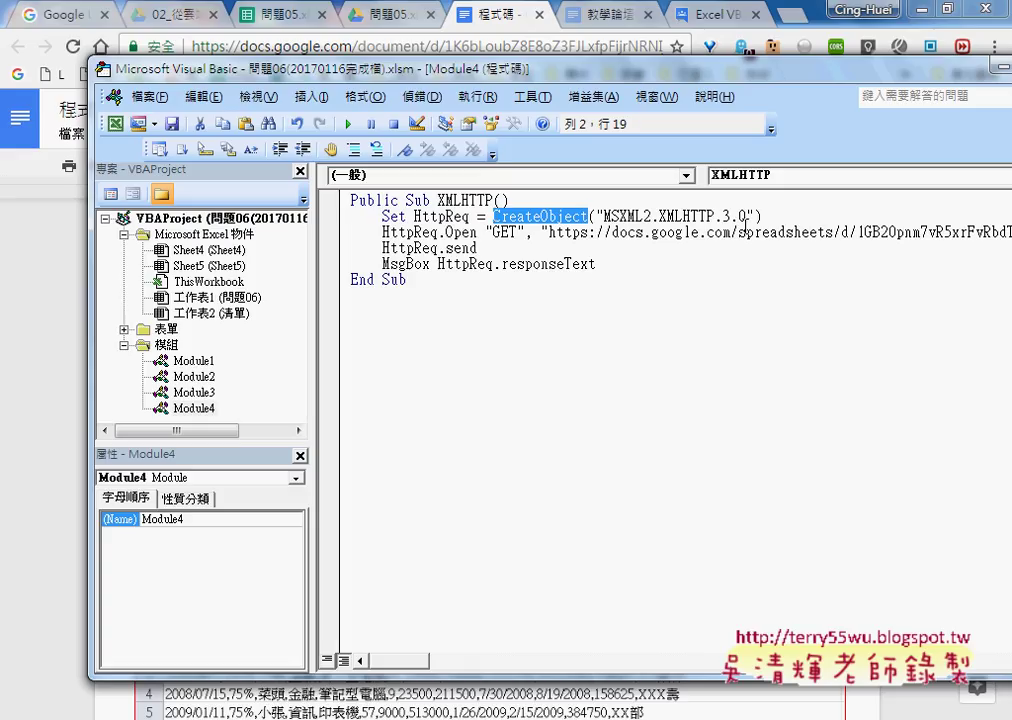
{"action": "left_click_drag", "start_coordinate": [746, 217], "coordinate": [613, 217]}
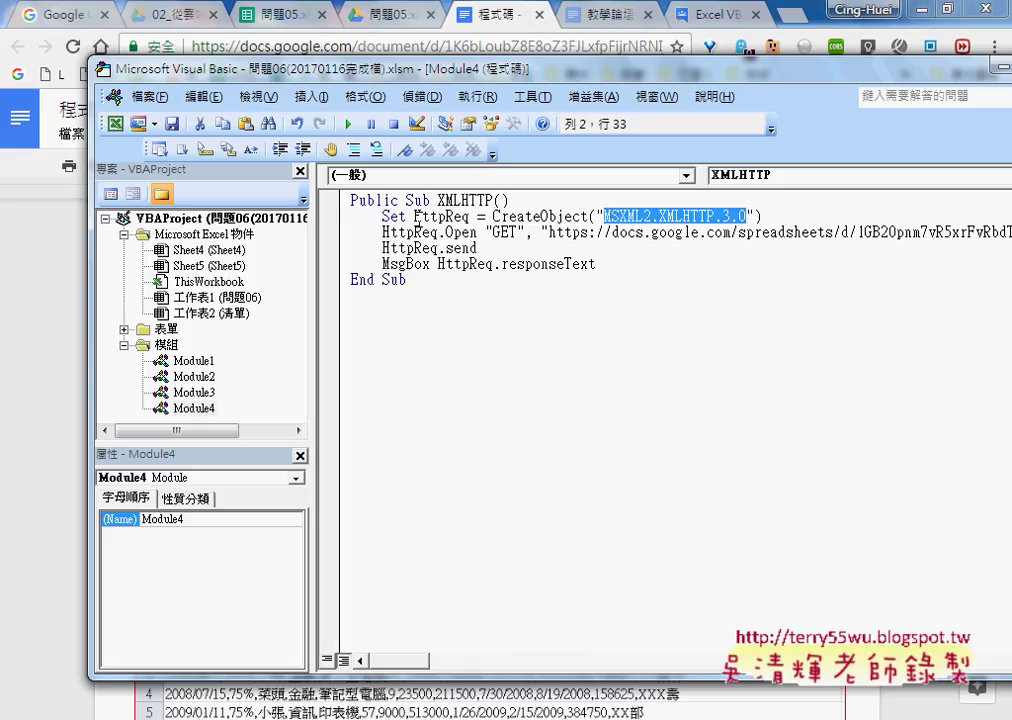
{"action": "double_click", "coordinate": [418, 216]}
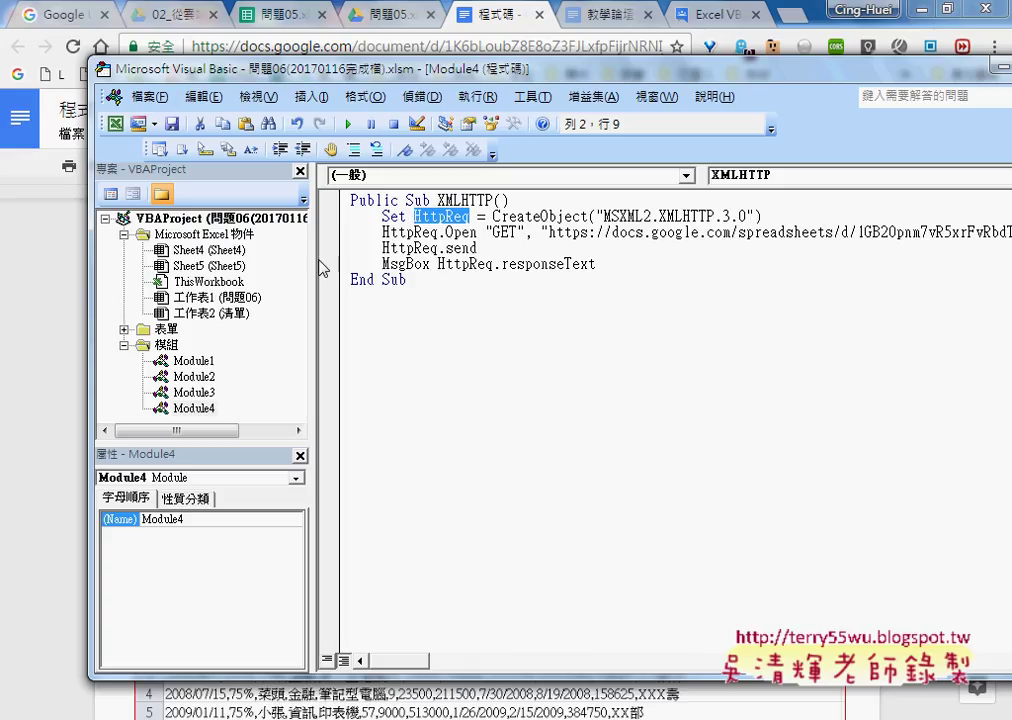
{"action": "left_click_drag", "start_coordinate": [309, 258], "coordinate": [262, 258]}
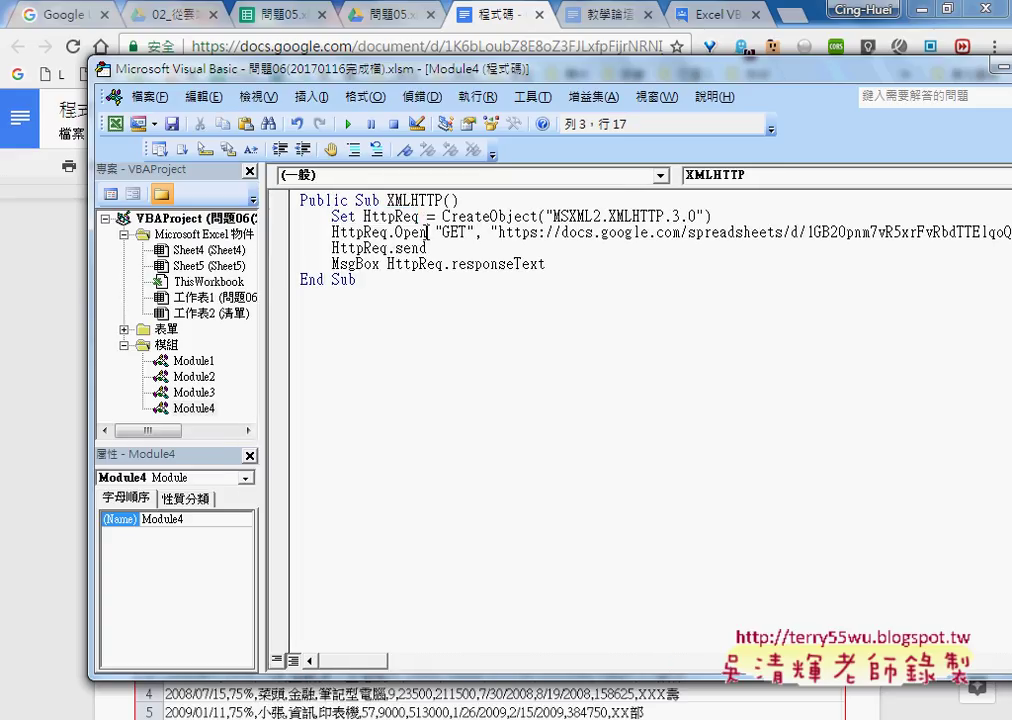
{"action": "double_click", "coordinate": [400, 232]}
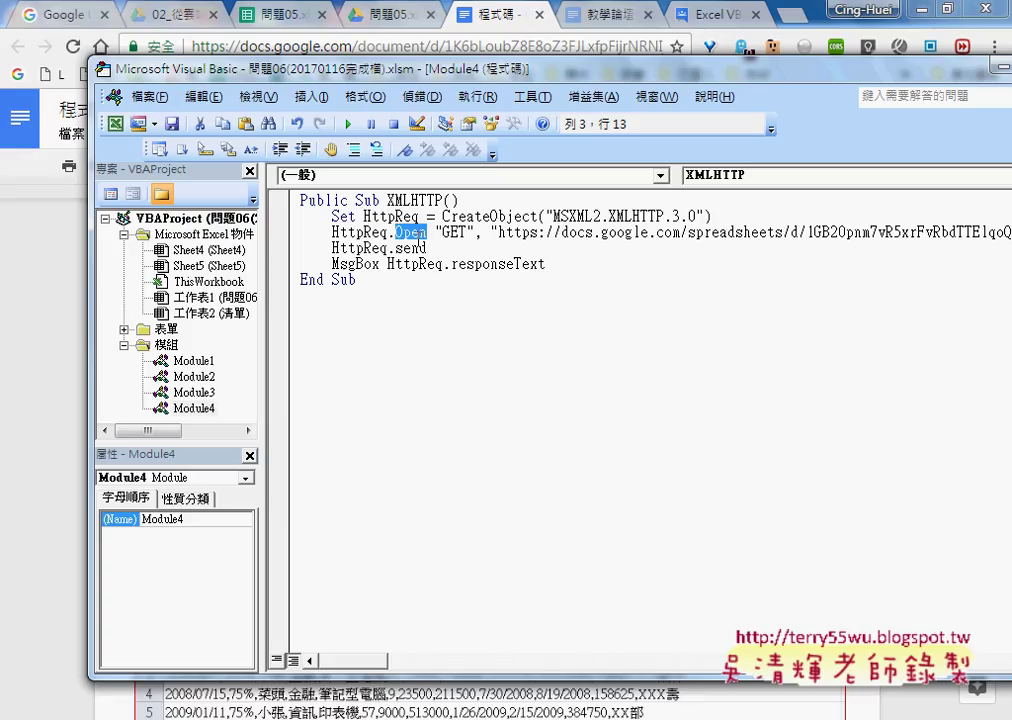
{"action": "double_click", "coordinate": [398, 247]}
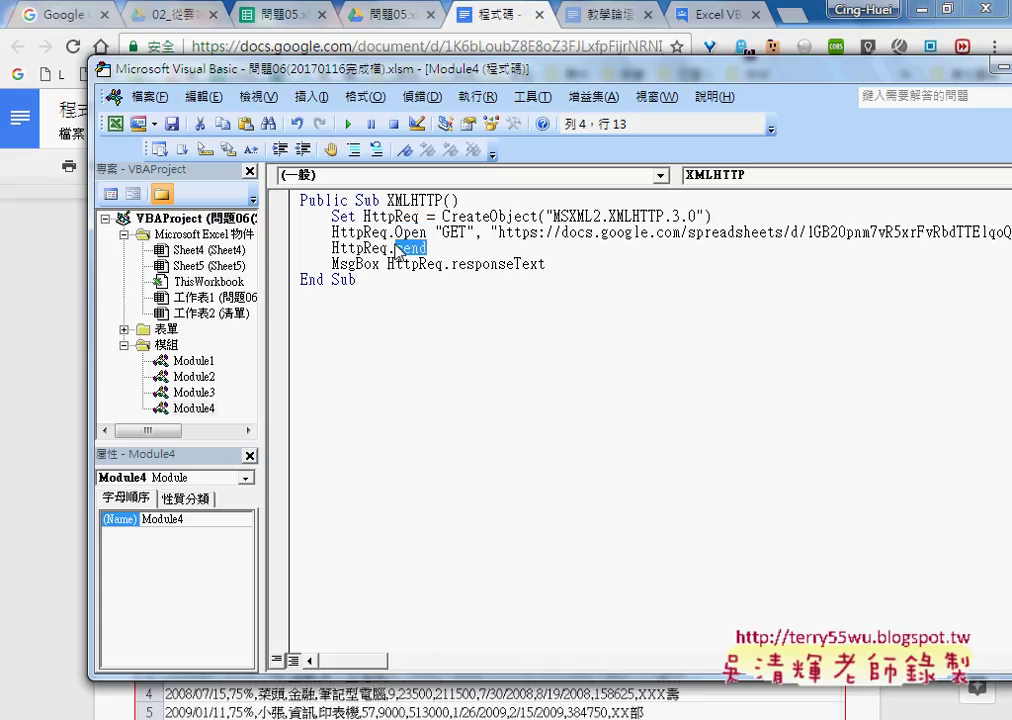
{"action": "left_click", "coordinate": [410, 247]}
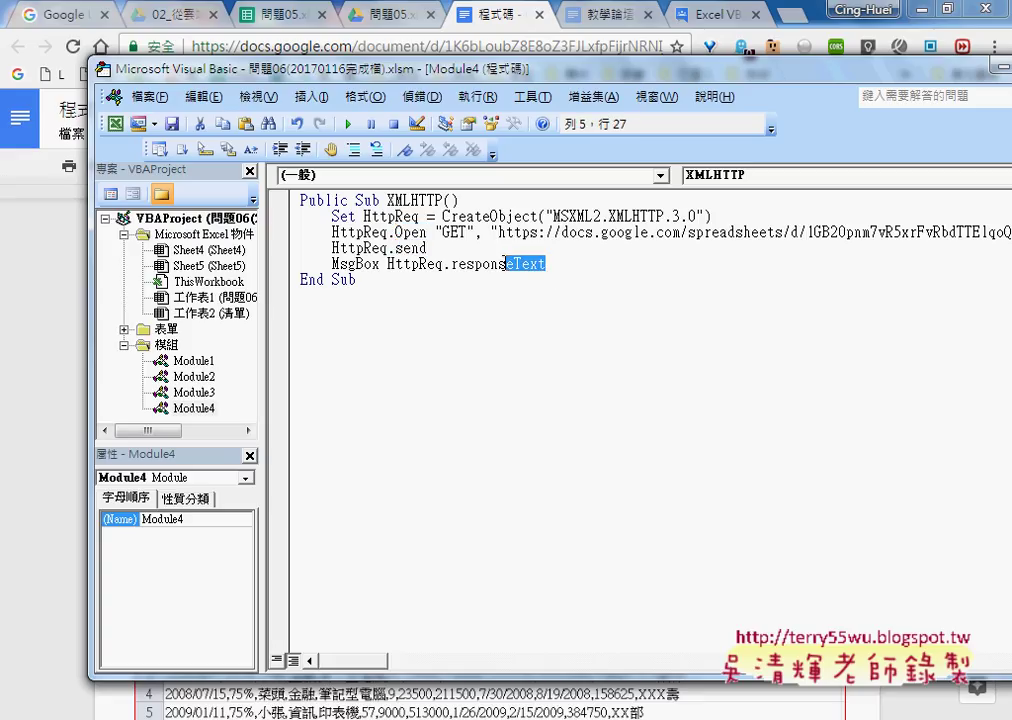
{"action": "left_click_drag", "start_coordinate": [548, 264], "coordinate": [451, 264]}
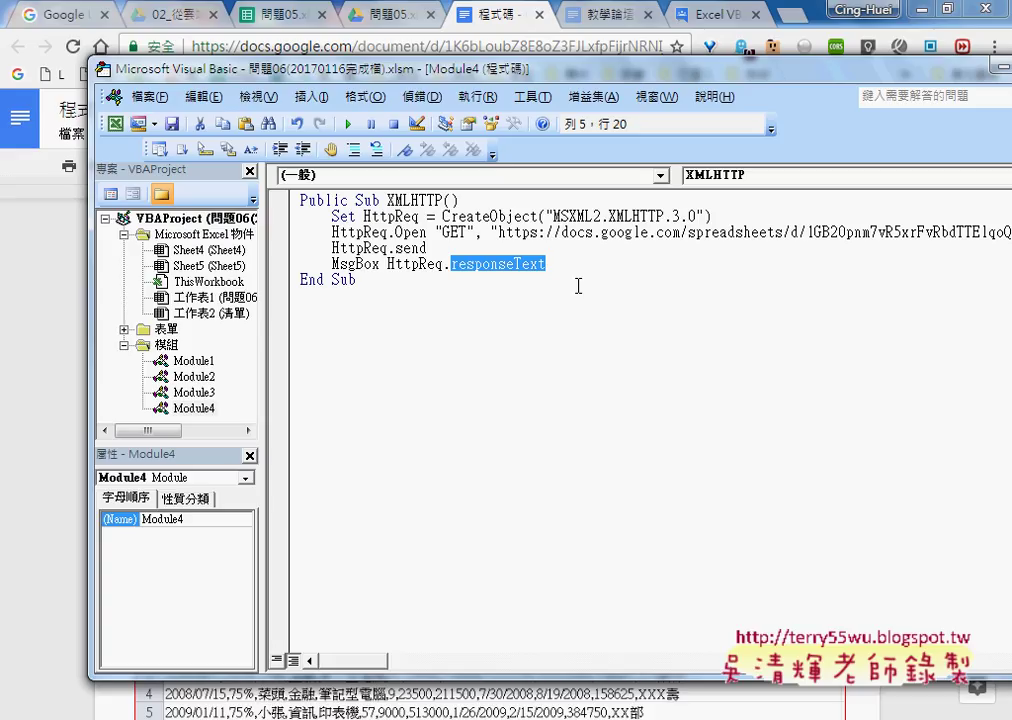
{"action": "left_click_drag", "start_coordinate": [553, 216], "coordinate": [697, 216]}
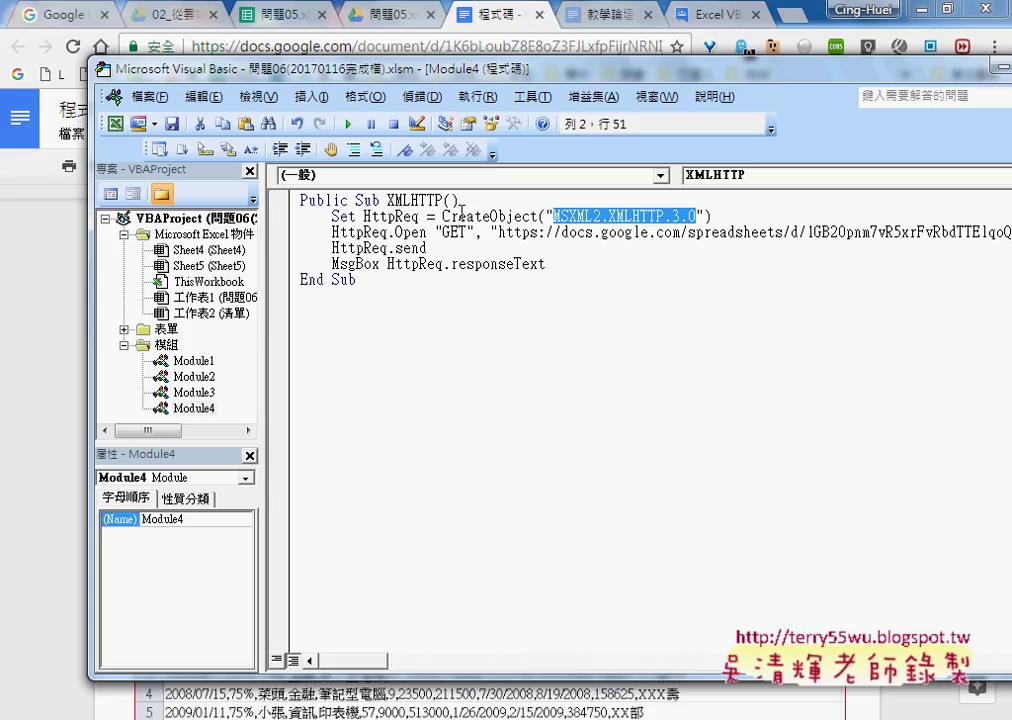
{"action": "mouse_move", "coordinate": [363, 66]}
{"action": "left_mouse_down"}
{"action": "mouse_move", "coordinate": [398, 90]}
{"action": "mouse_move", "coordinate": [368, 92]}
{"action": "left_mouse_up"}
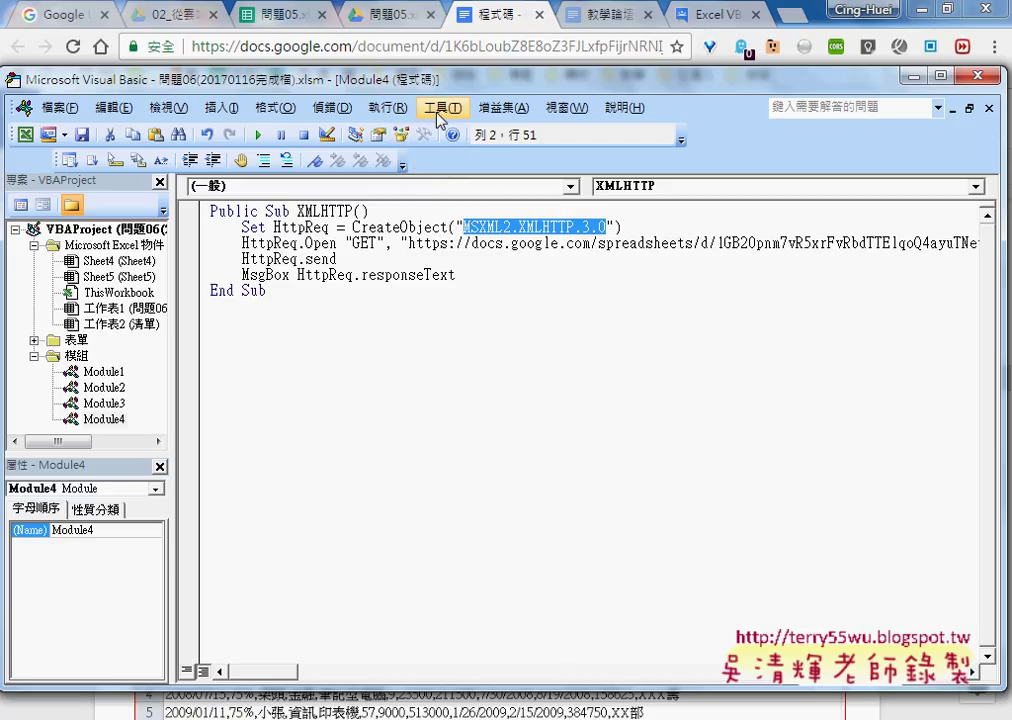
{"action": "left_click", "coordinate": [441, 108]}
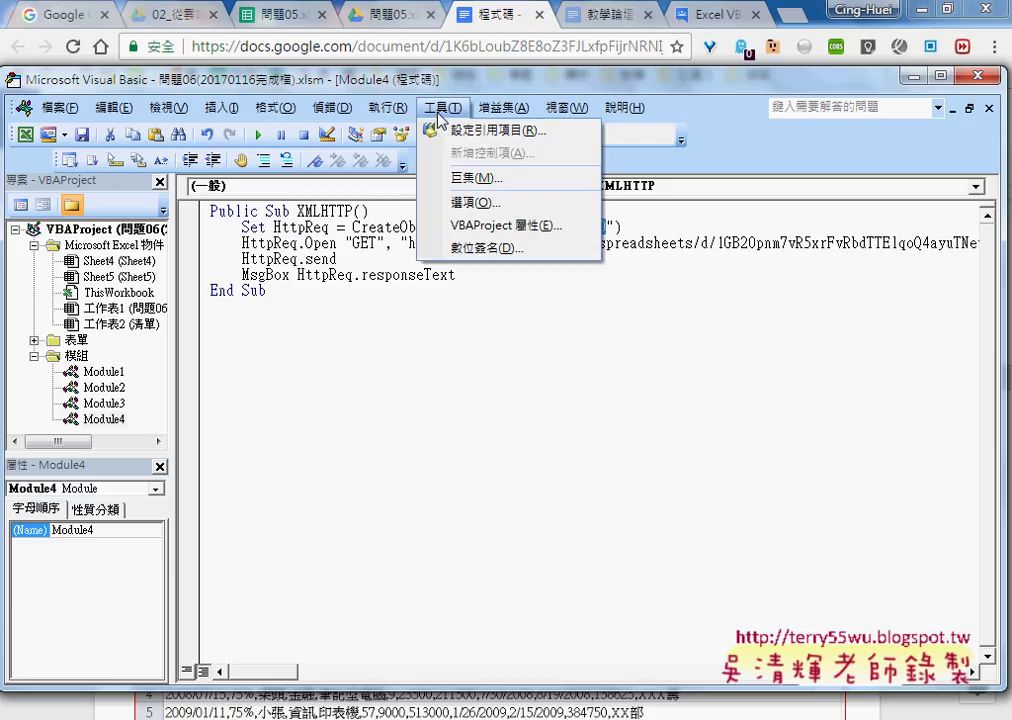
{"action": "left_click", "coordinate": [485, 138]}
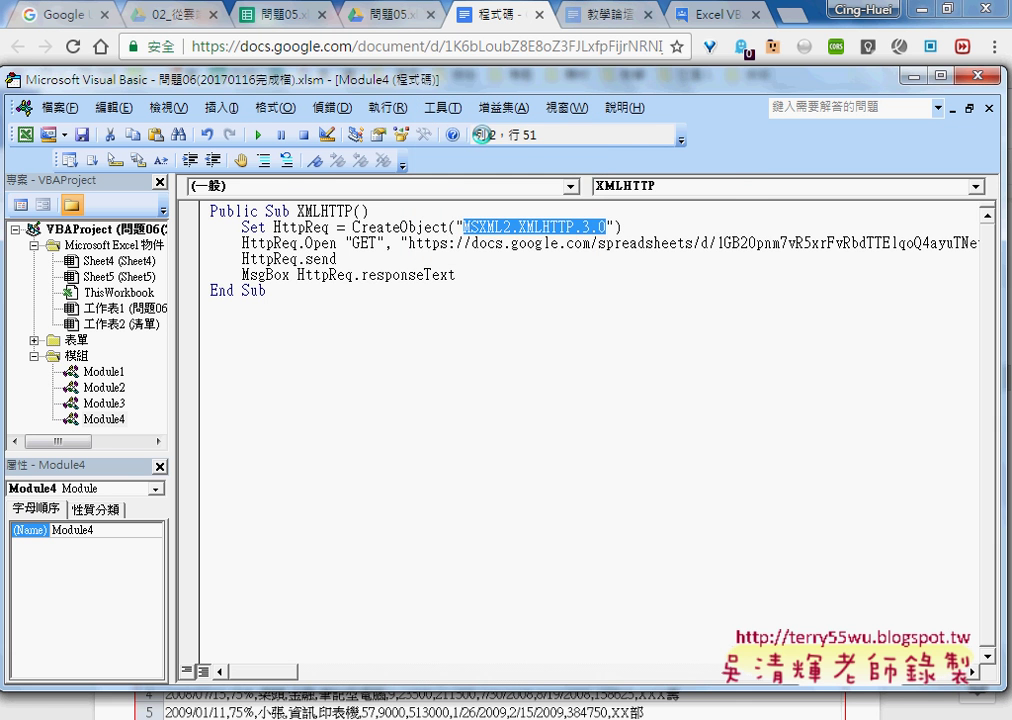
{"action": "left_click_drag", "start_coordinate": [527, 205], "coordinate": [548, 269]}
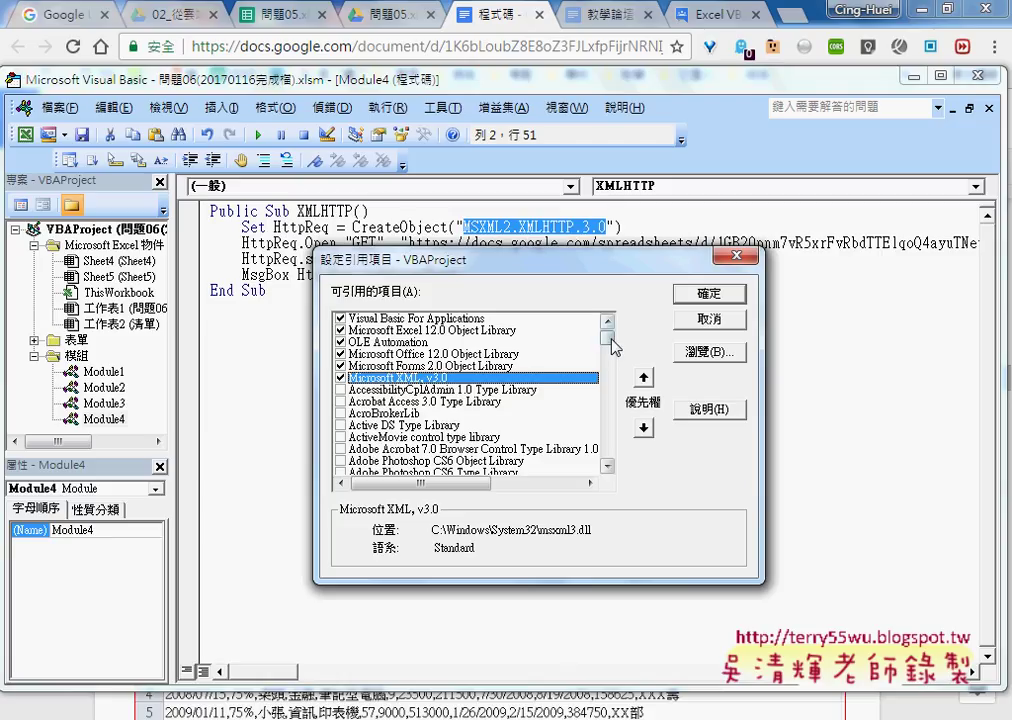
{"action": "left_click_drag", "start_coordinate": [605, 327], "coordinate": [616, 385]}
{"action": "scroll", "coordinate": [610, 429], "scroll_direction": "down", "scroll_amount": 5}
{"action": "scroll", "coordinate": [610, 429], "scroll_direction": "down", "scroll_amount": 5}
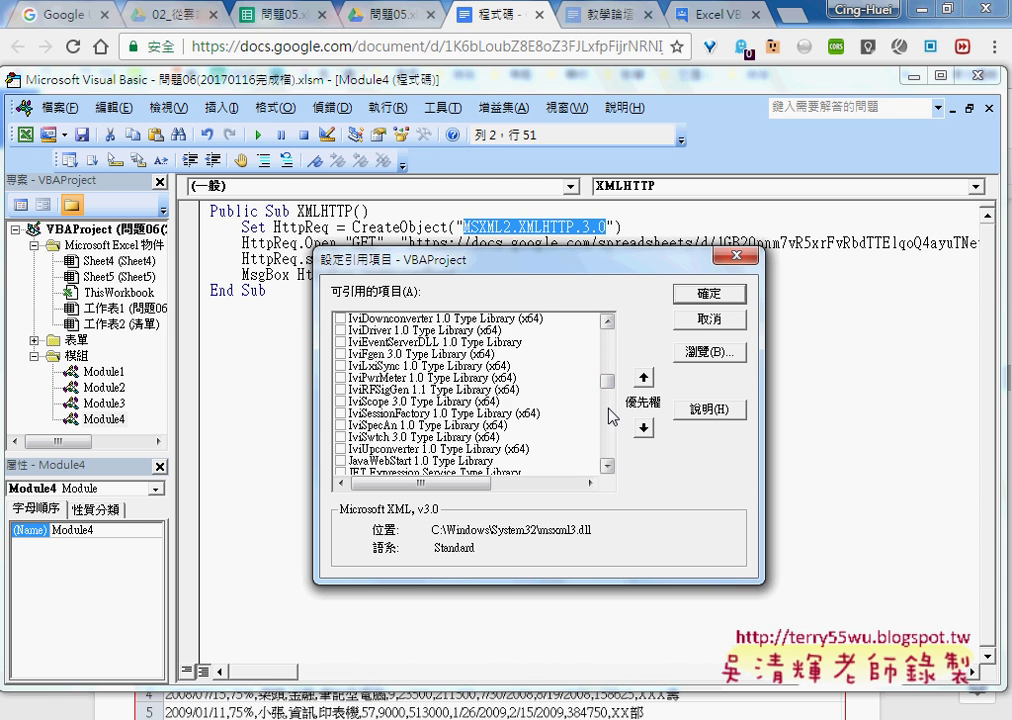
{"action": "scroll", "coordinate": [610, 429], "scroll_direction": "down", "scroll_amount": 5}
{"action": "scroll", "coordinate": [610, 429], "scroll_direction": "down", "scroll_amount": 5}
{"action": "scroll", "coordinate": [610, 429], "scroll_direction": "down", "scroll_amount": 5}
{"action": "scroll", "coordinate": [610, 429], "scroll_direction": "down", "scroll_amount": 2}
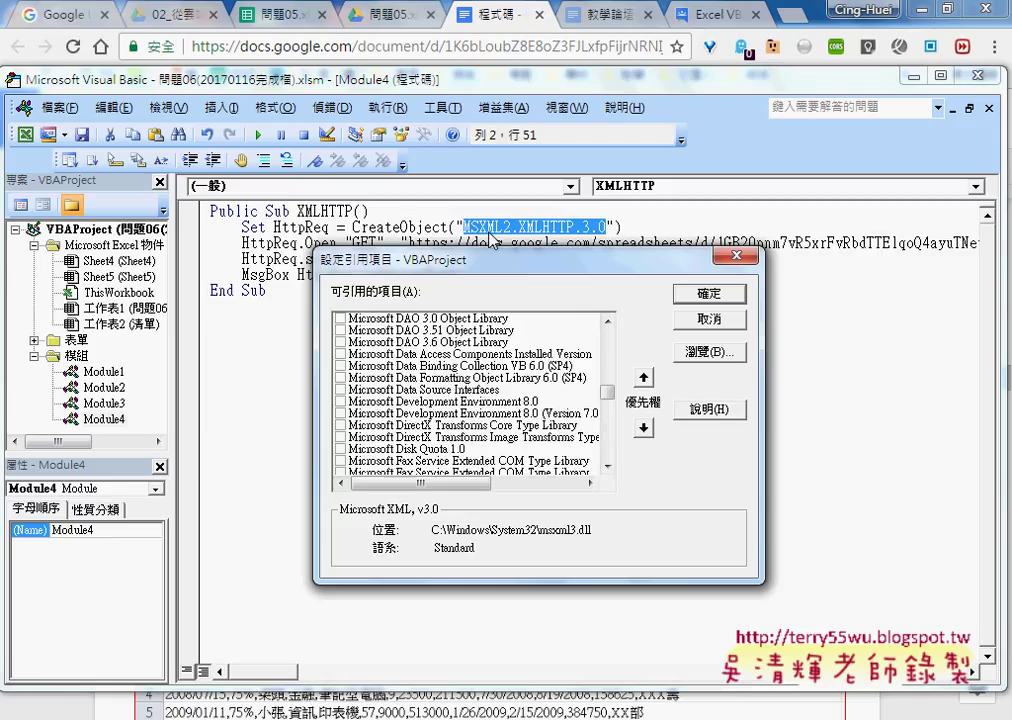
{"action": "scroll", "coordinate": [604, 414], "scroll_direction": "down", "scroll_amount": 3}
{"action": "scroll", "coordinate": [610, 430], "scroll_direction": "down", "scroll_amount": 4}
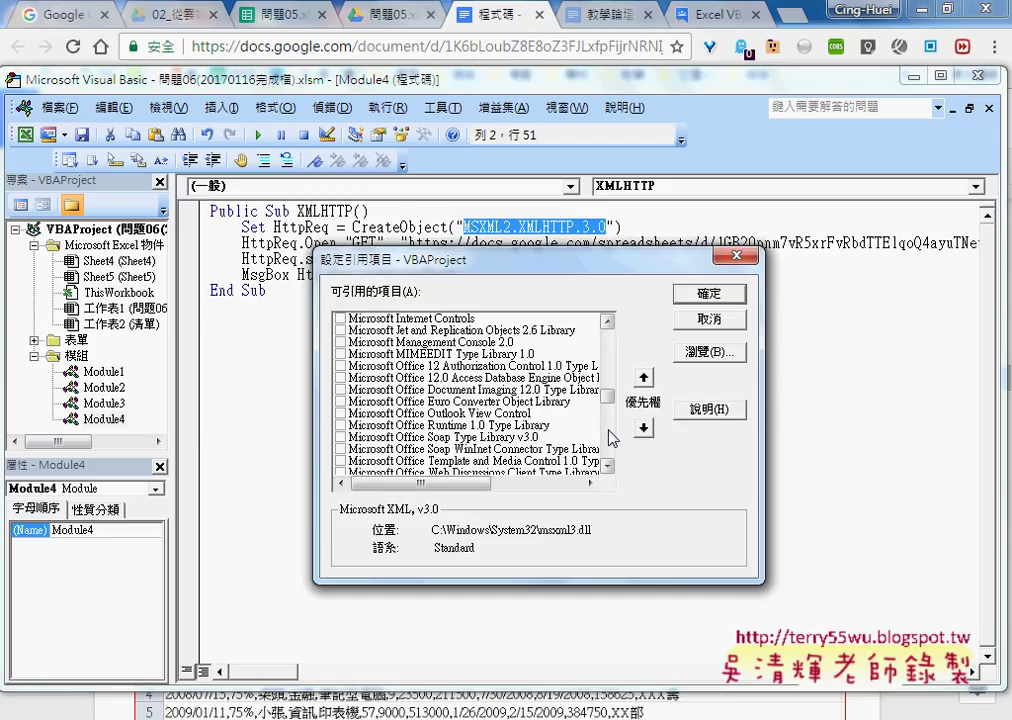
{"action": "scroll", "coordinate": [612, 437], "scroll_direction": "down", "scroll_amount": 4}
{"action": "scroll", "coordinate": [610, 443], "scroll_direction": "down", "scroll_amount": 4}
{"action": "scroll", "coordinate": [608, 410], "scroll_direction": "down", "scroll_amount": 4}
{"action": "scroll", "coordinate": [610, 457], "scroll_direction": "down", "scroll_amount": 3}
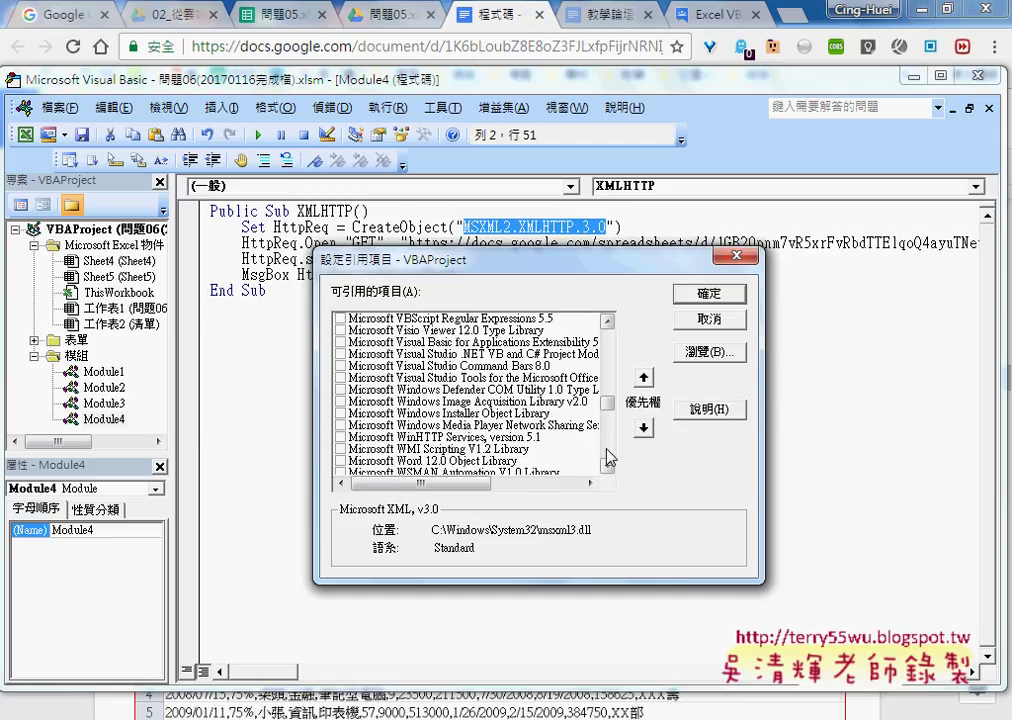
{"action": "scroll", "coordinate": [610, 457], "scroll_direction": "down", "scroll_amount": 4}
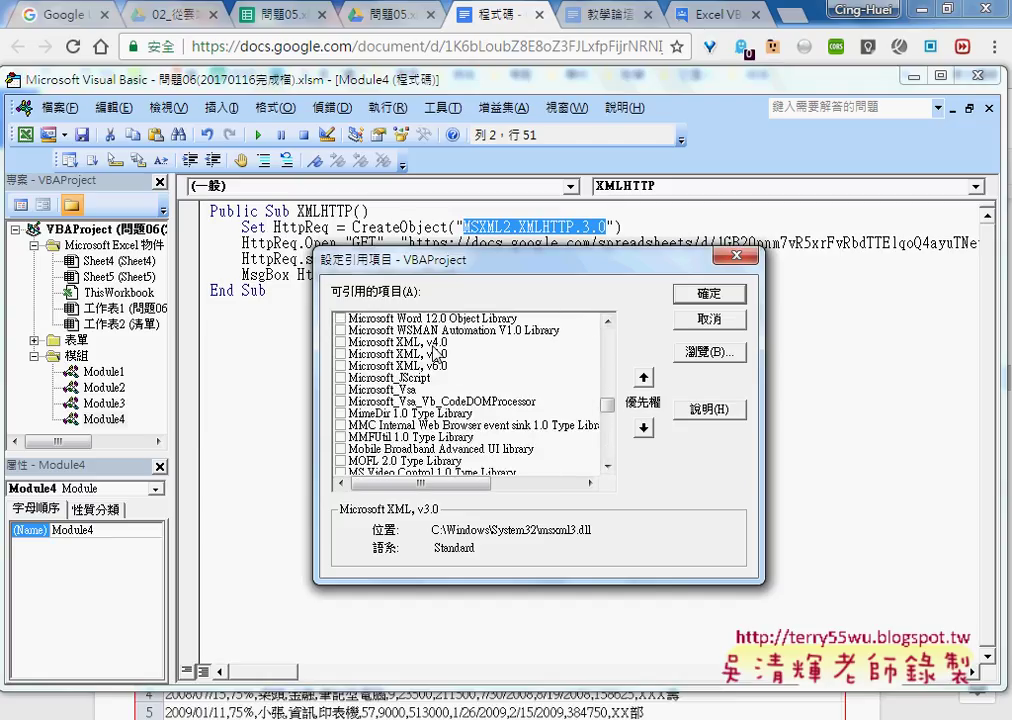
{"action": "left_click", "coordinate": [607, 322]}
{"action": "left_click", "coordinate": [607, 322]}
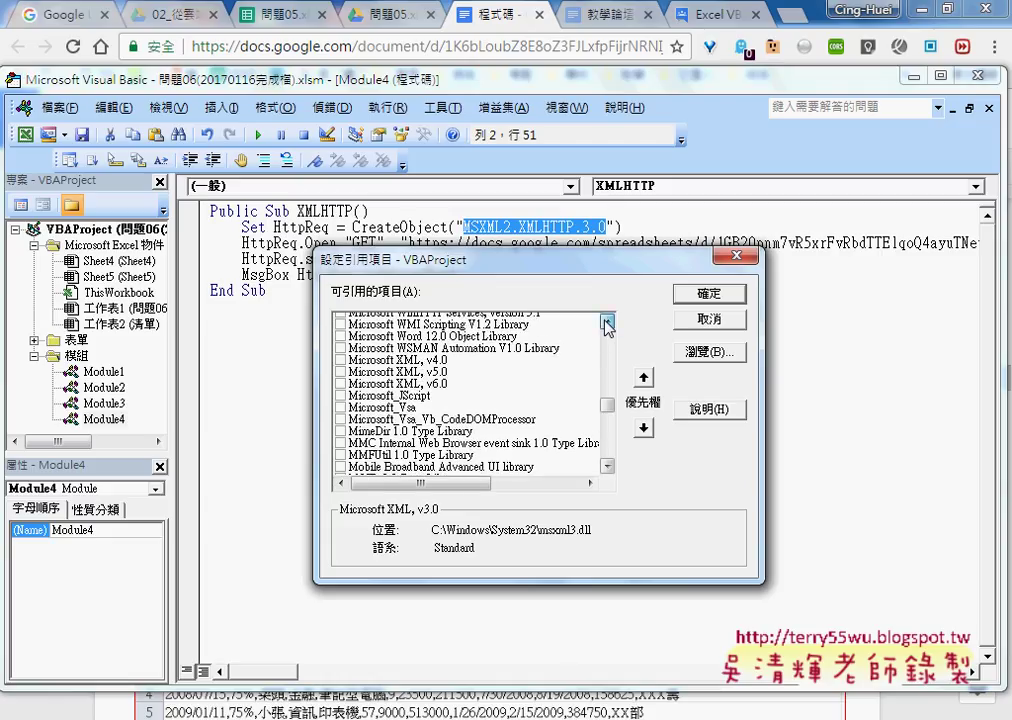
{"action": "left_click", "coordinate": [607, 322]}
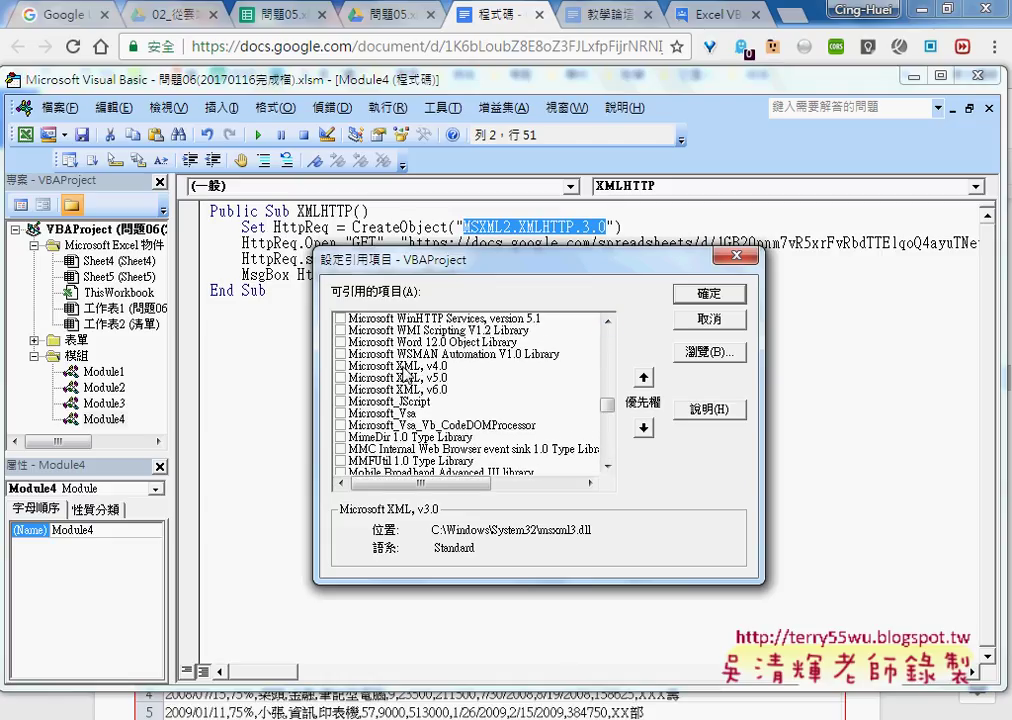
{"action": "left_click", "coordinate": [453, 366]}
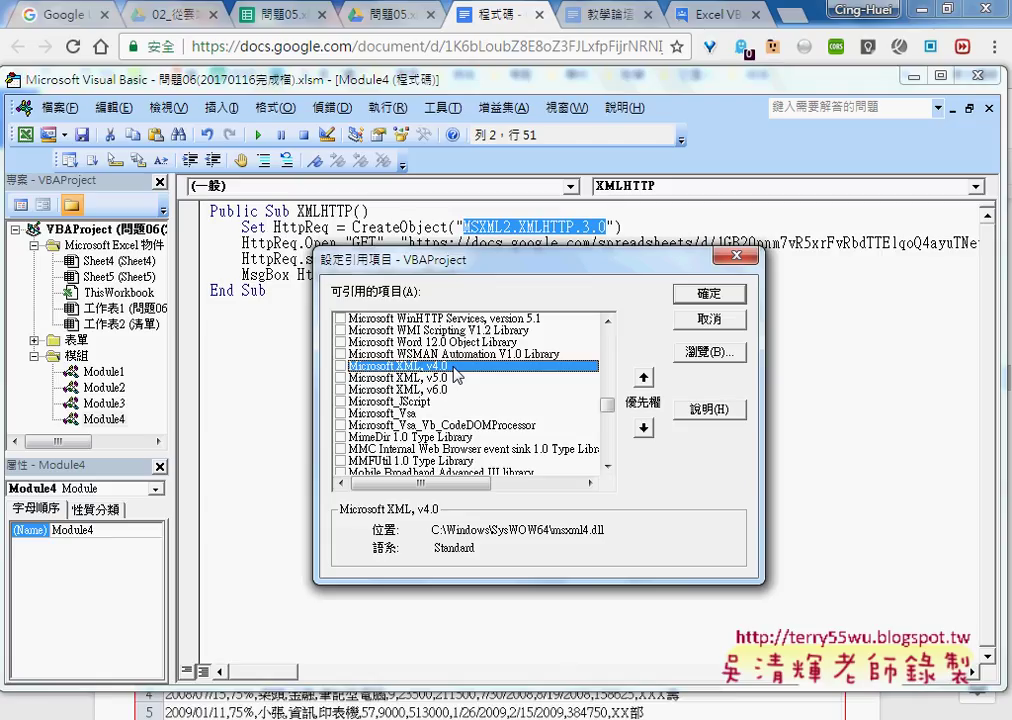
{"action": "left_click", "coordinate": [445, 379]}
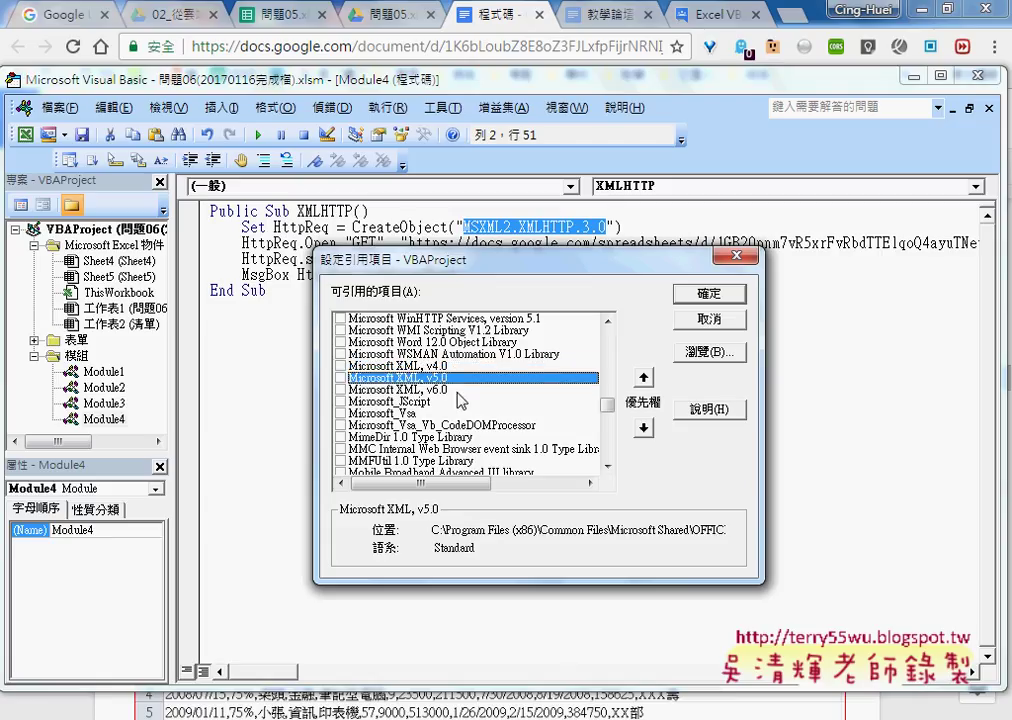
{"action": "left_click", "coordinate": [458, 390]}
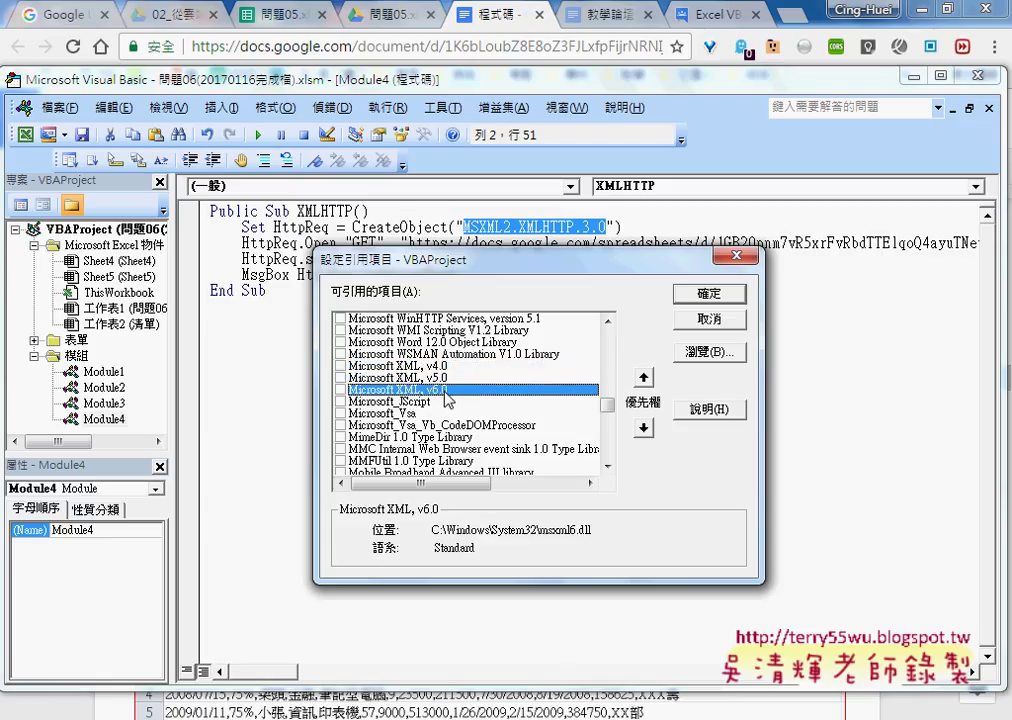
{"action": "left_click", "coordinate": [447, 367]}
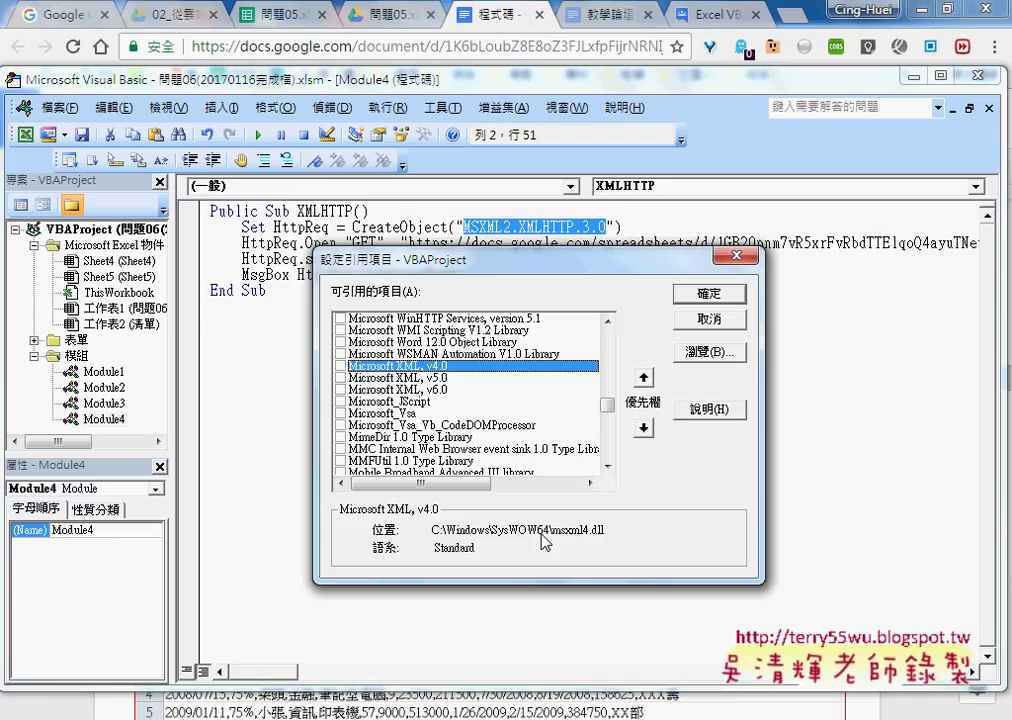
{"action": "left_click", "coordinate": [430, 379]}
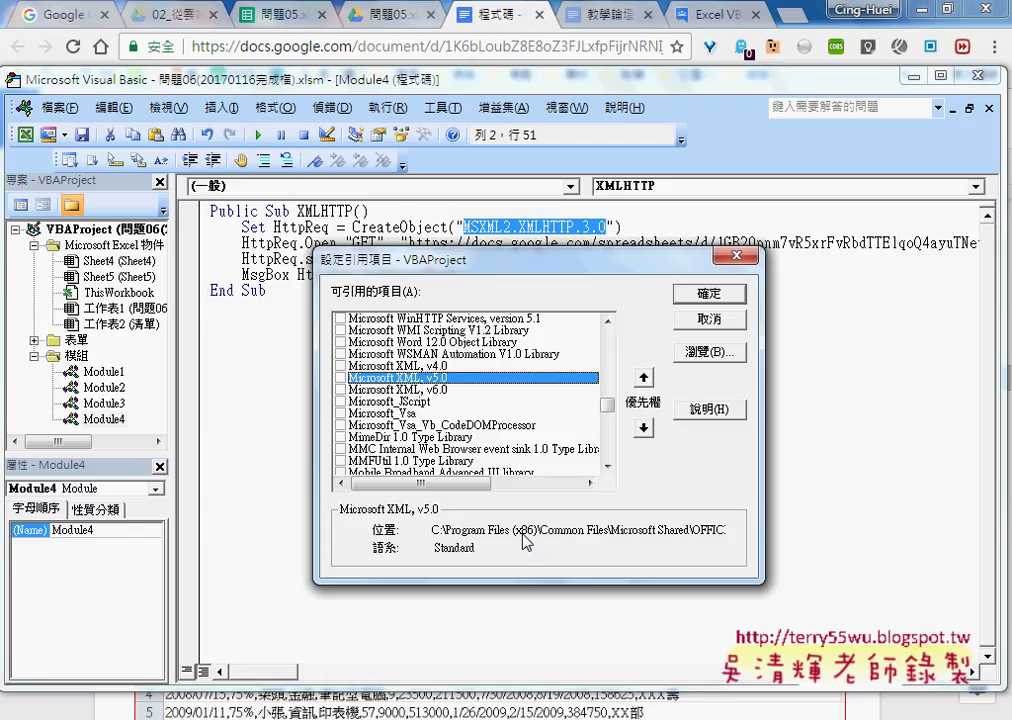
{"action": "left_click", "coordinate": [440, 390]}
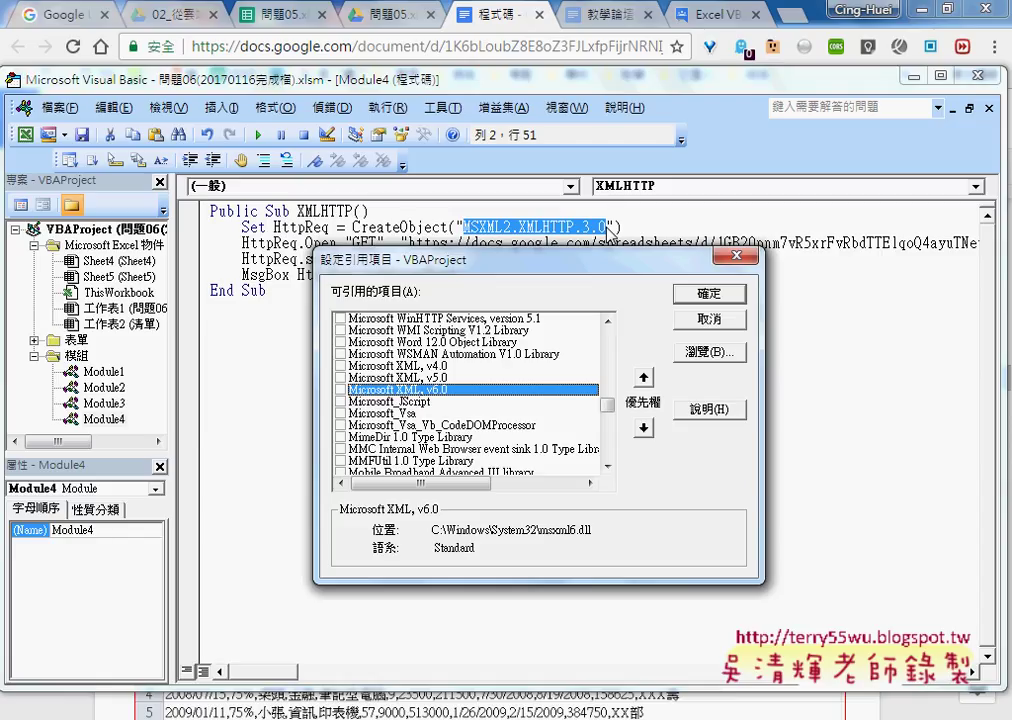
{"action": "left_click", "coordinate": [712, 320]}
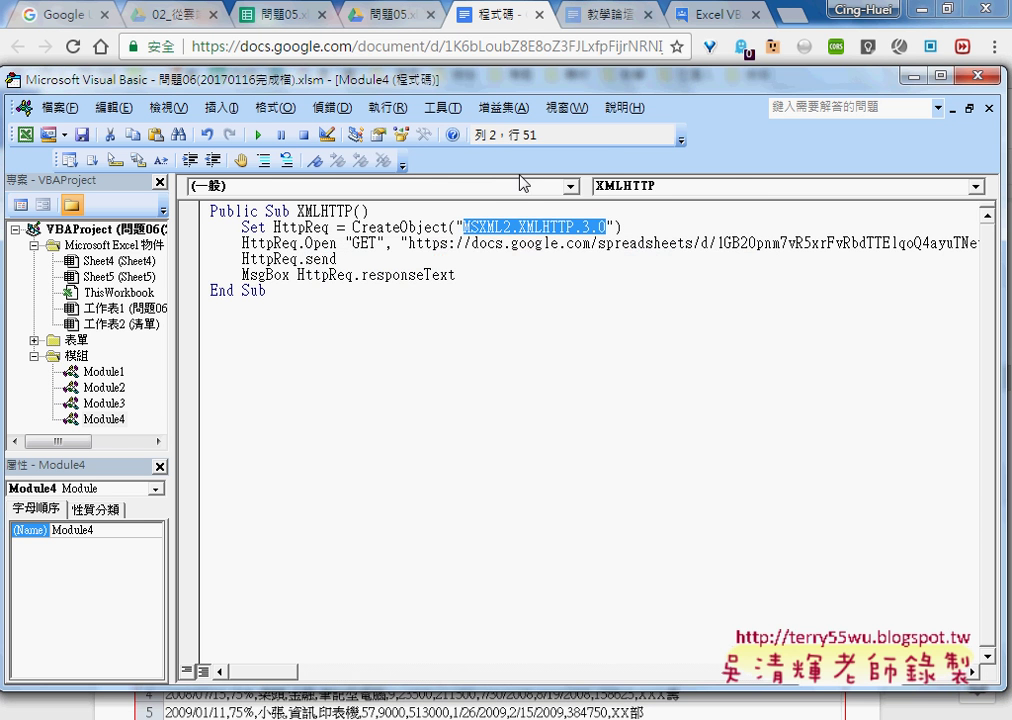
{"action": "left_click", "coordinate": [441, 107]}
{"action": "left_click", "coordinate": [462, 128]}
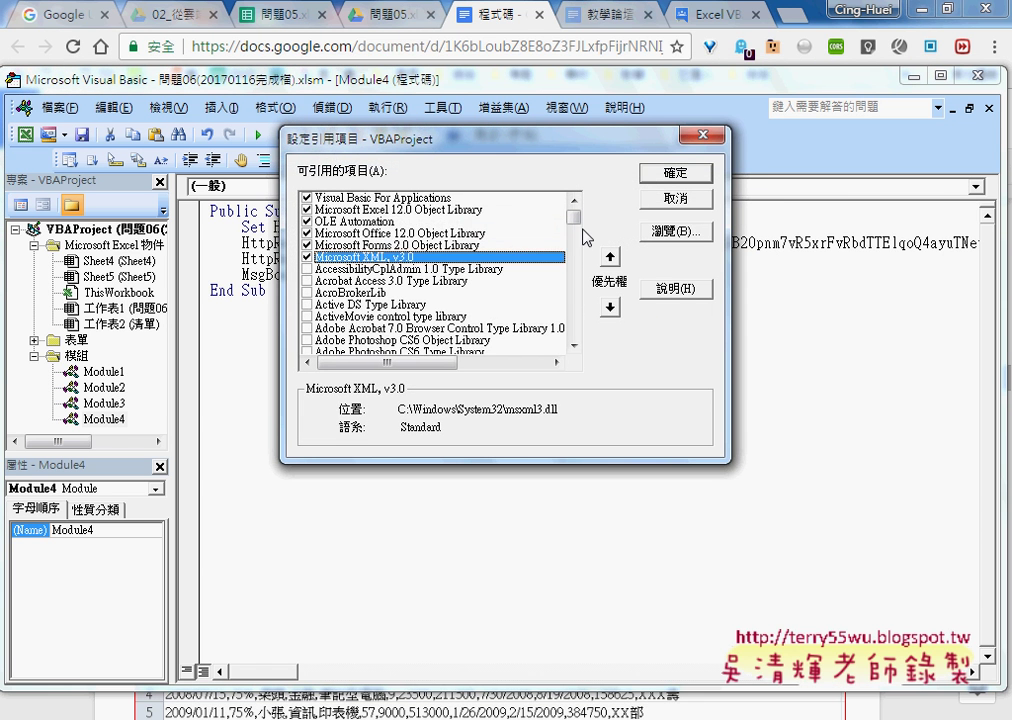
{"action": "left_click", "coordinate": [576, 230]}
{"action": "left_click_drag", "start_coordinate": [576, 230], "coordinate": [576, 214]}
{"action": "left_click", "coordinate": [648, 176]}
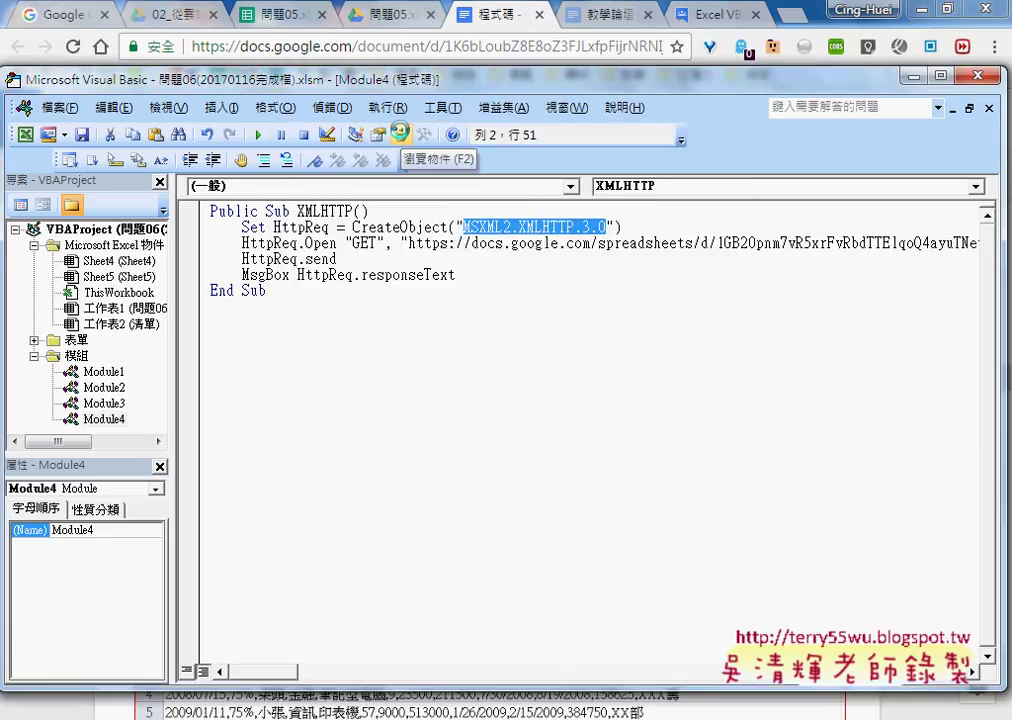
Open the Object Browser and list the members of the XMLHTTP30 class.
{"action": "left_click", "coordinate": [399, 133]}
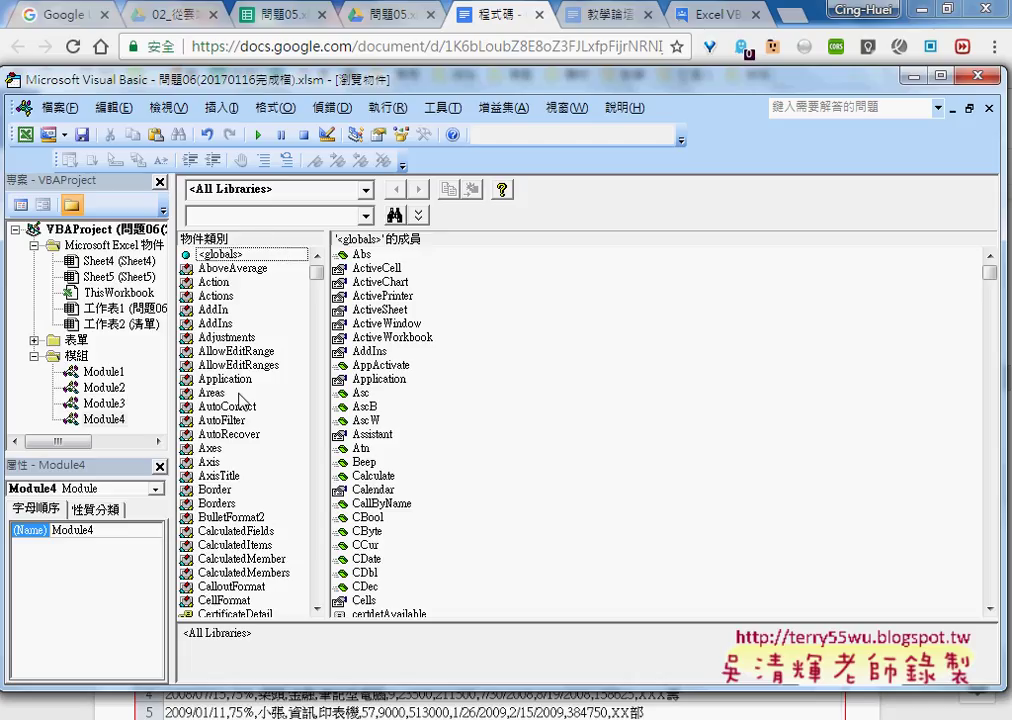
{"action": "left_click_drag", "start_coordinate": [317, 272], "coordinate": [318, 595]}
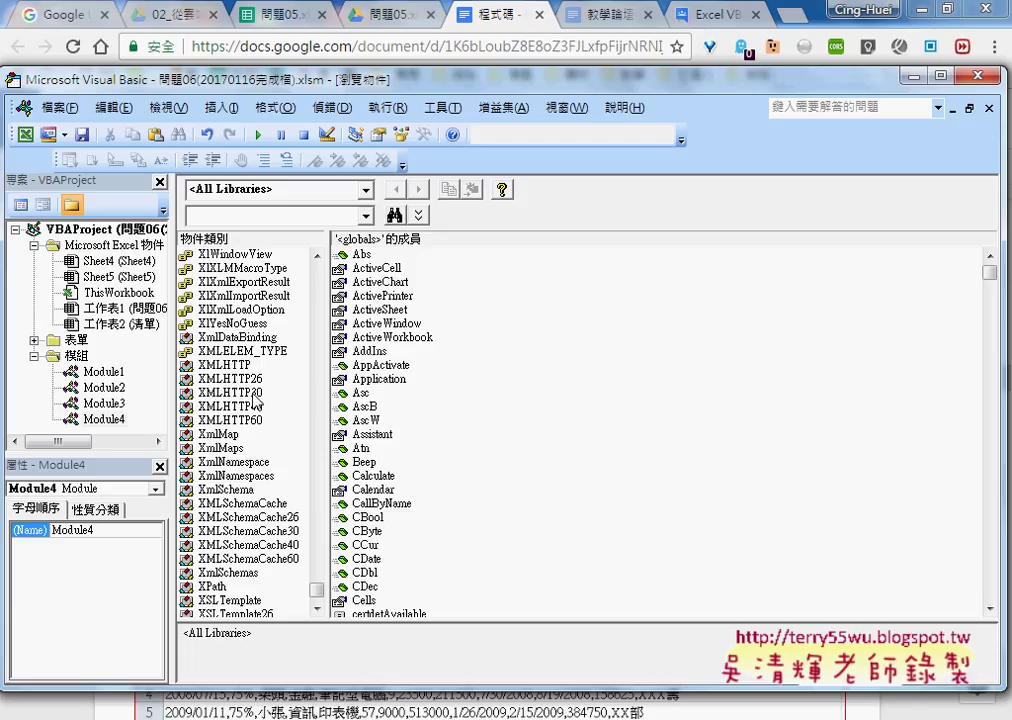
{"action": "left_click", "coordinate": [256, 393]}
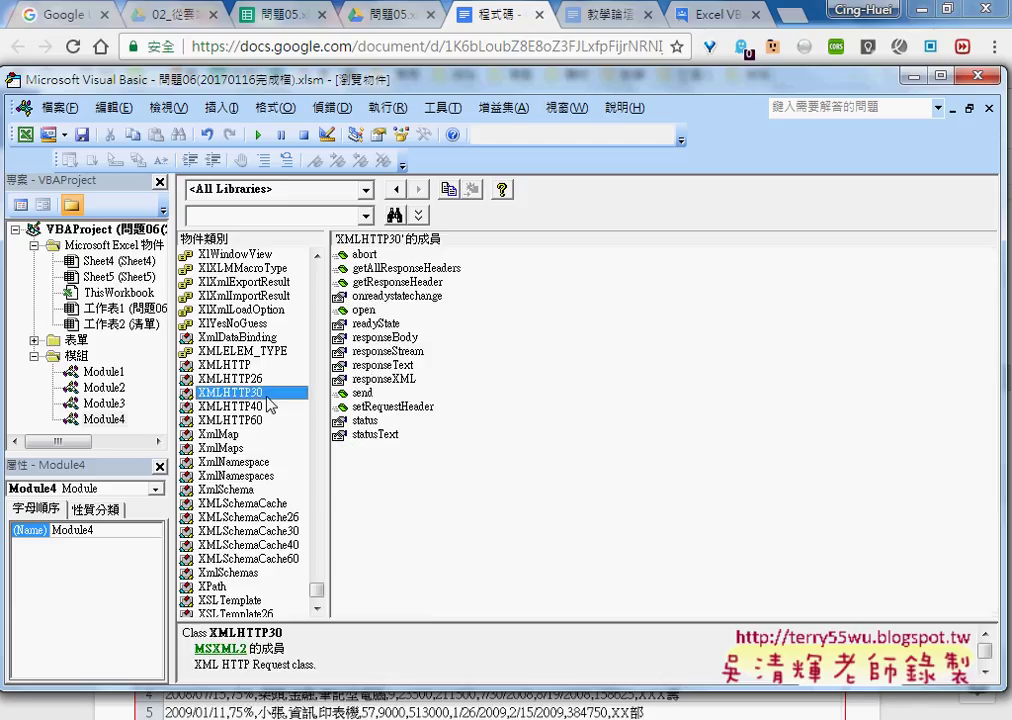
Read the details of the open, send, responseText and readyState members in turn.
{"action": "left_click", "coordinate": [400, 310]}
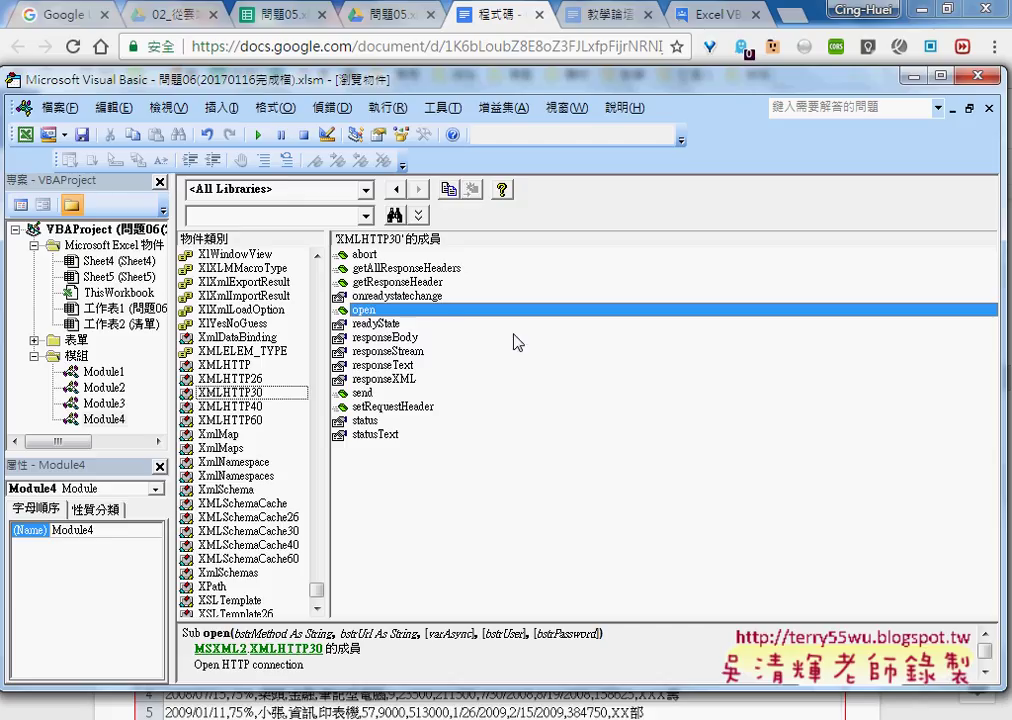
{"action": "left_click", "coordinate": [497, 393]}
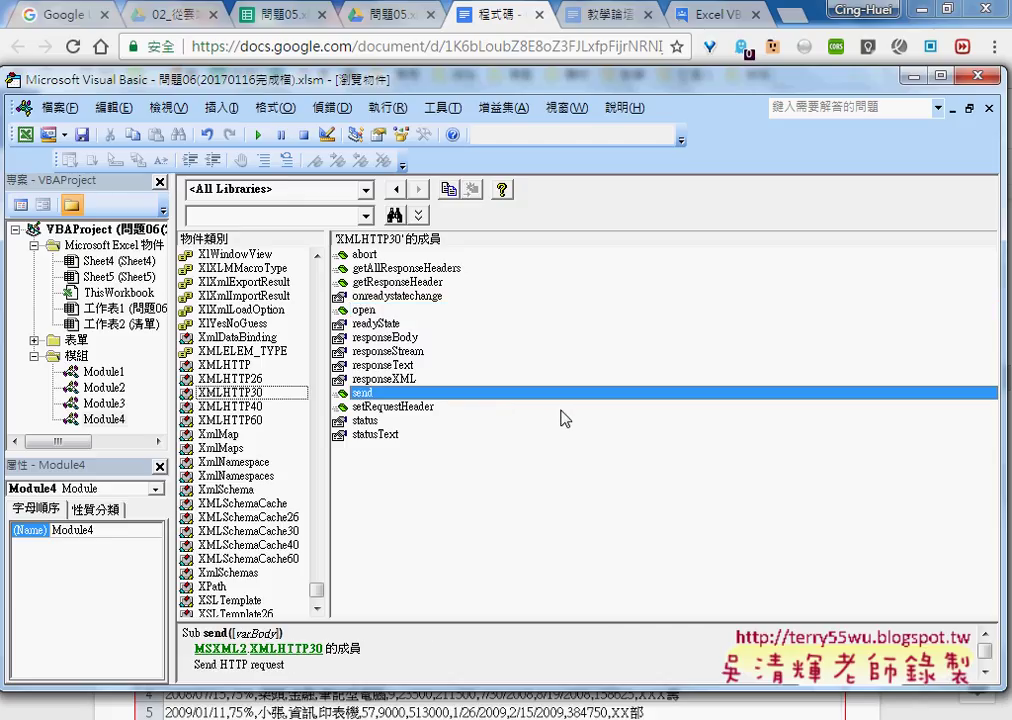
{"action": "left_click", "coordinate": [383, 366]}
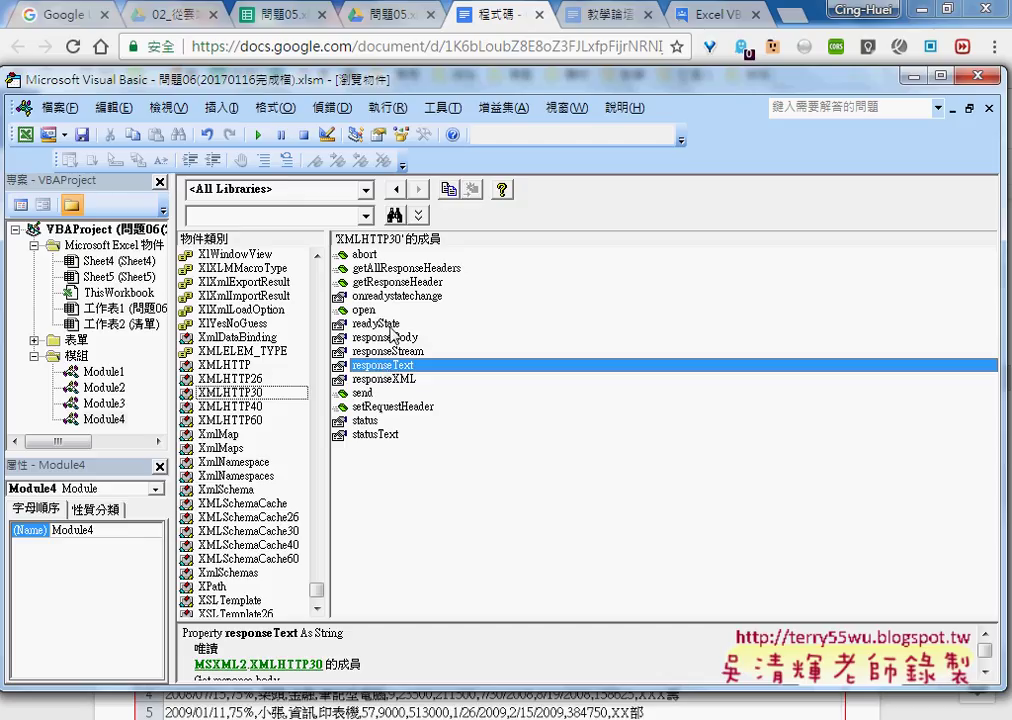
{"action": "left_click", "coordinate": [390, 324]}
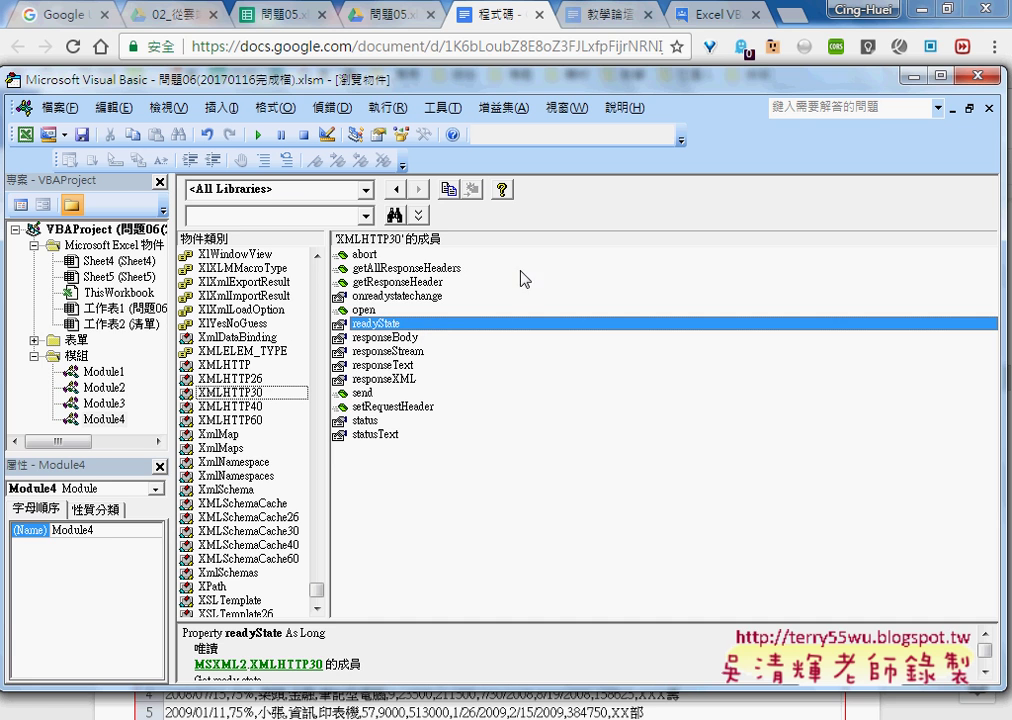
{"action": "left_click_drag", "start_coordinate": [430, 79], "coordinate": [472, 27]}
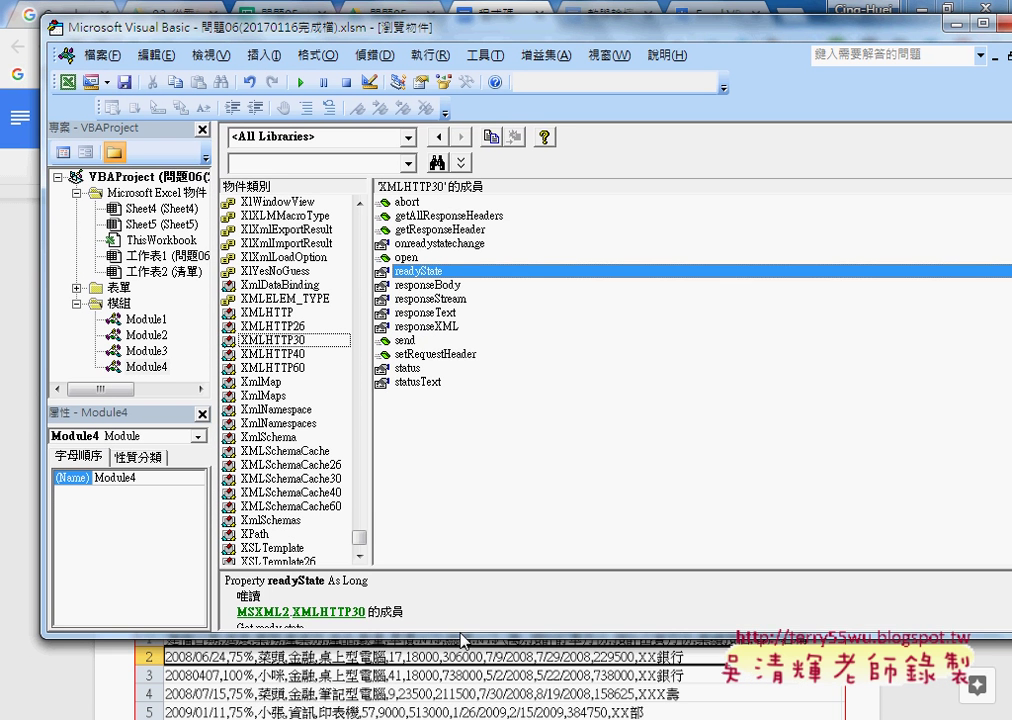
Enlarge the editor and description pane, then show XMLHTTP30's summary as the XML HTTP Request class.
{"action": "left_click_drag", "start_coordinate": [460, 638], "coordinate": [460, 704]}
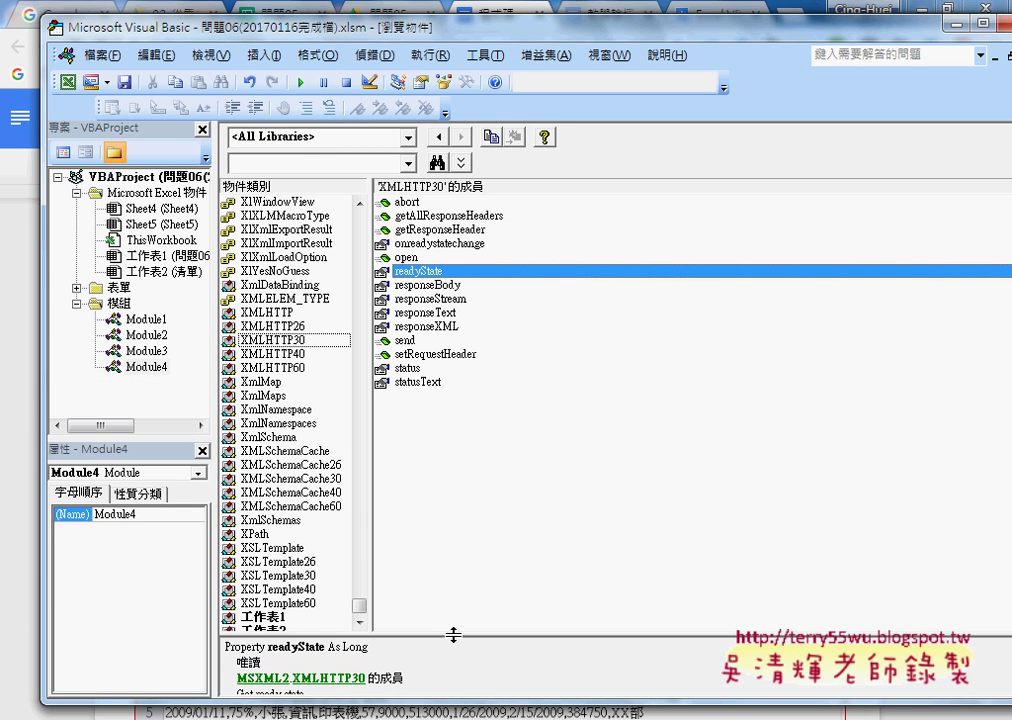
{"action": "left_click_drag", "start_coordinate": [453, 635], "coordinate": [453, 503]}
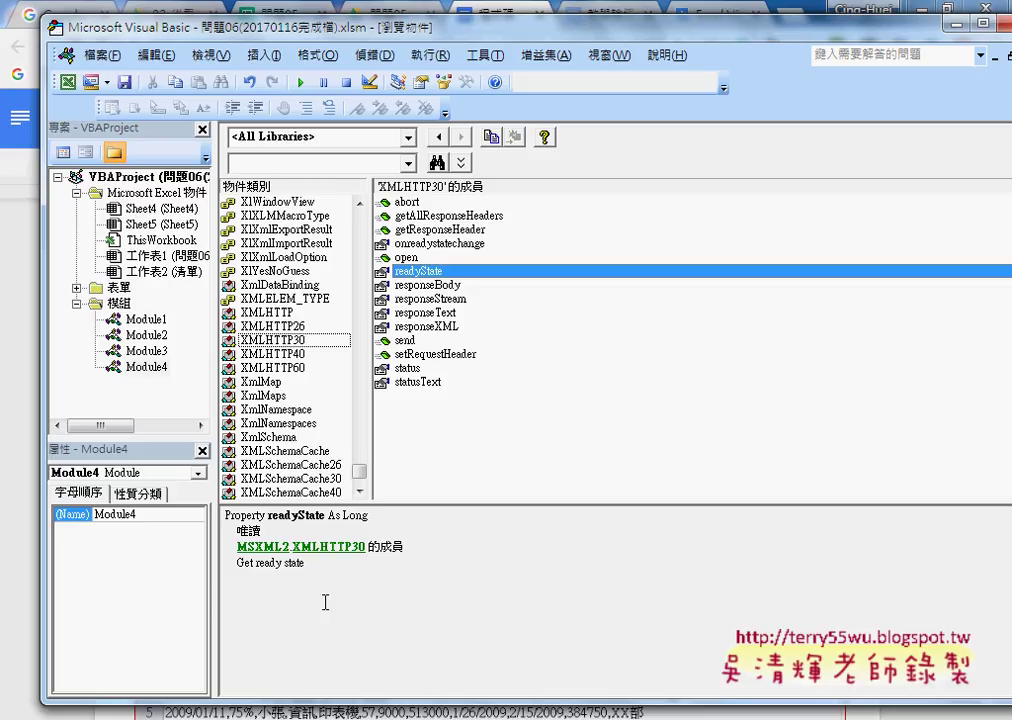
{"action": "left_click_drag", "start_coordinate": [305, 563], "coordinate": [237, 563]}
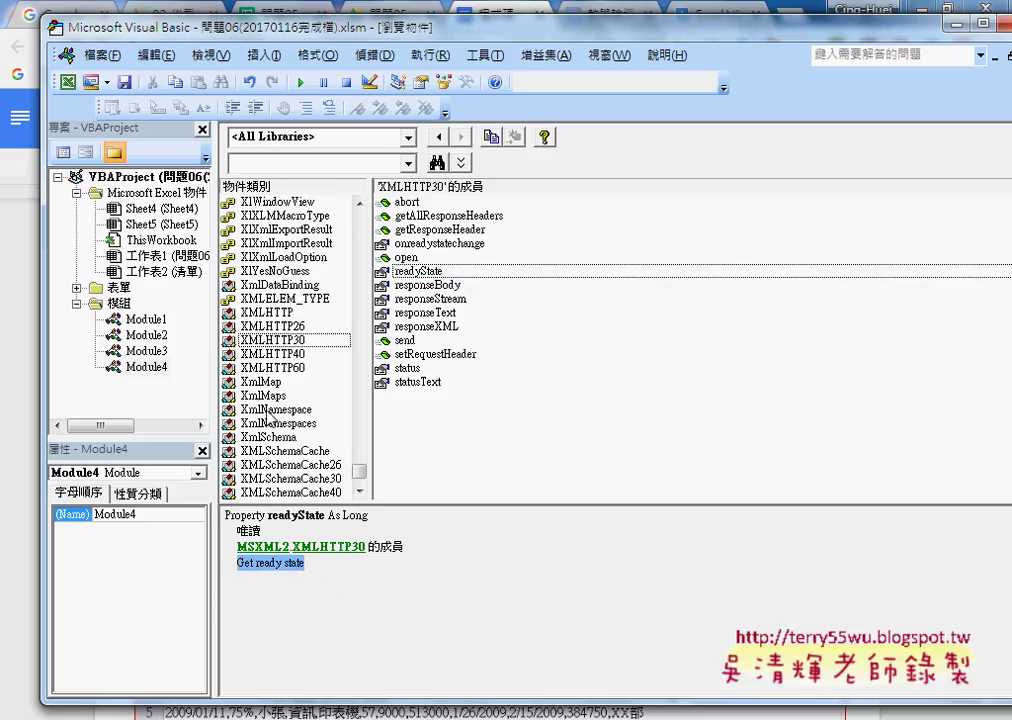
{"action": "left_click", "coordinate": [295, 340]}
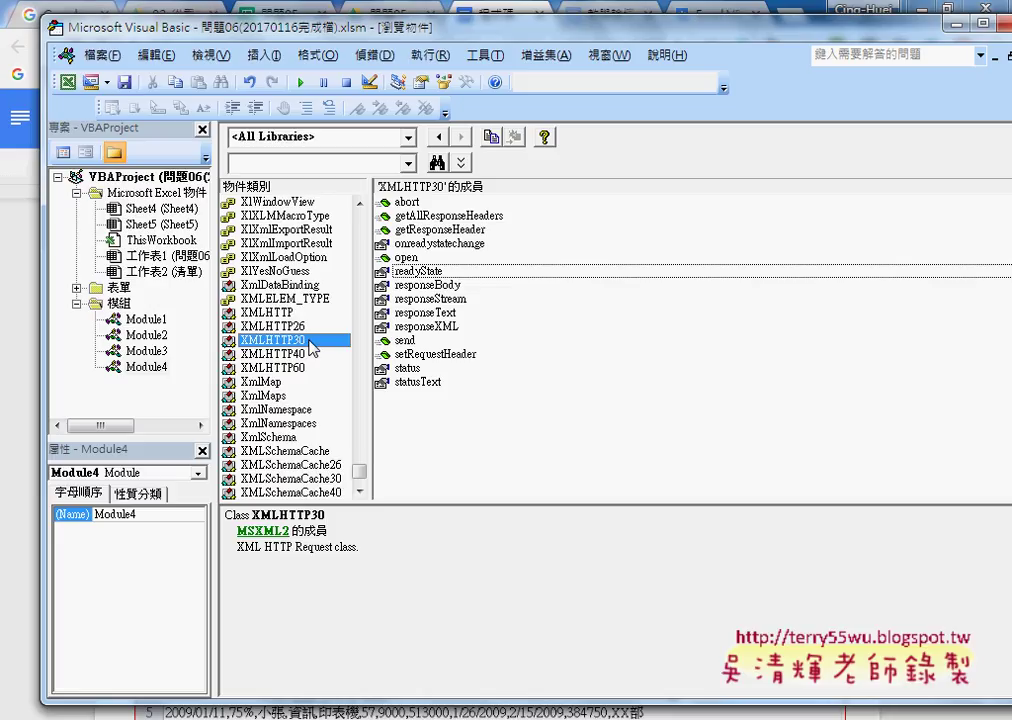
{"action": "left_click_drag", "start_coordinate": [870, 30], "coordinate": [815, 34]}
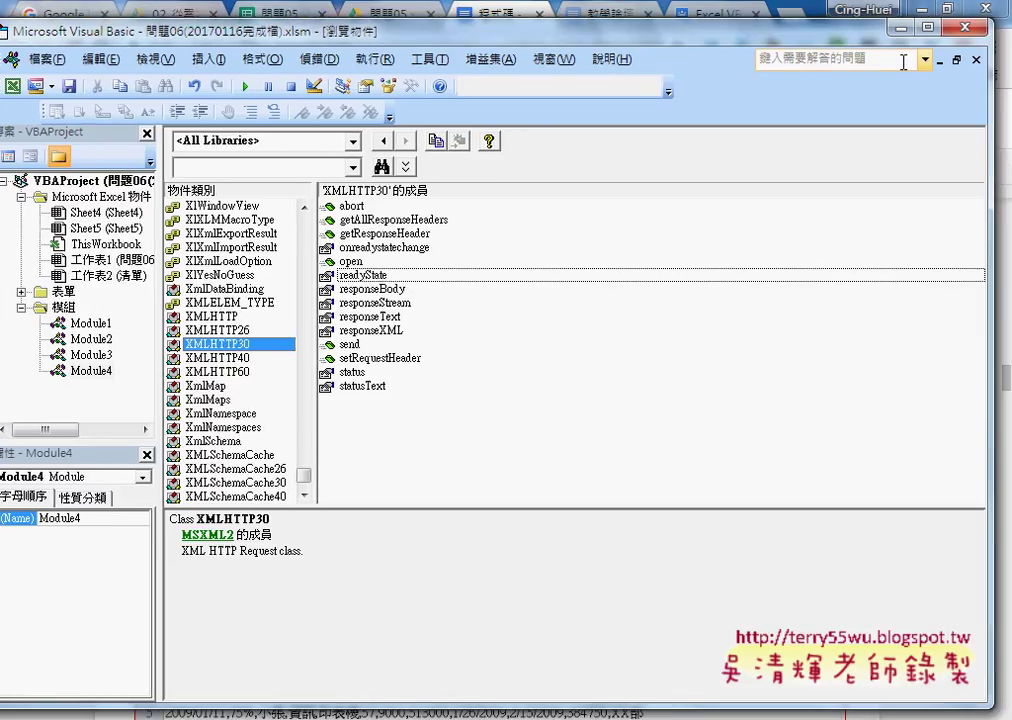
Close the Object Browser and bring up the References command twice, dismissing it without changes.
{"action": "key", "text": "ctrl+F4"}
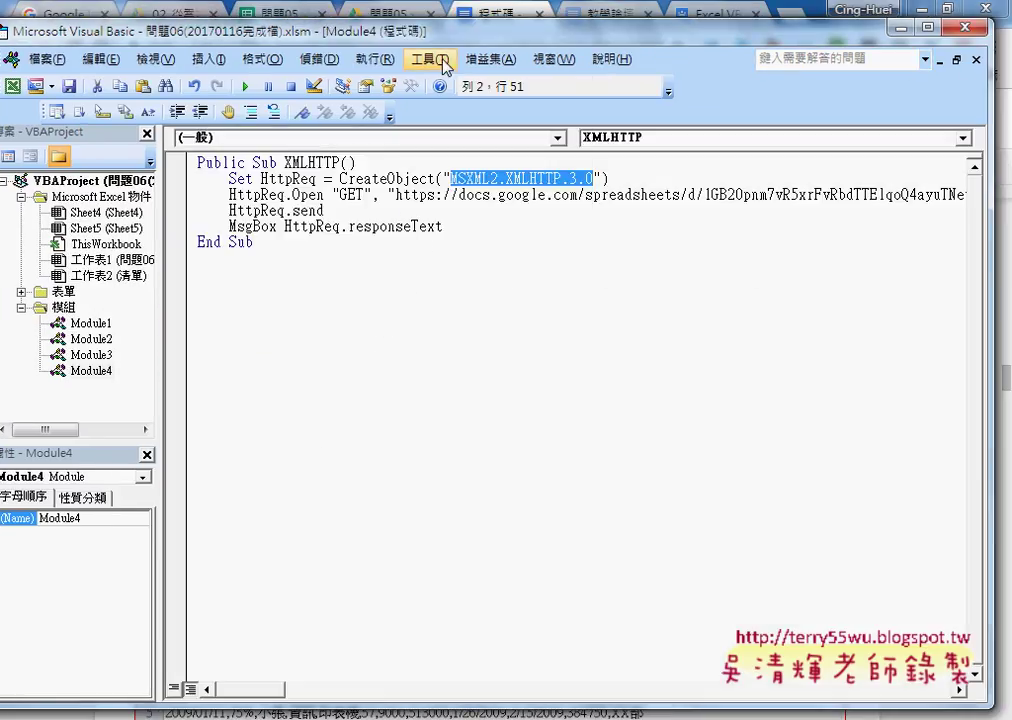
{"action": "left_click", "coordinate": [445, 63]}
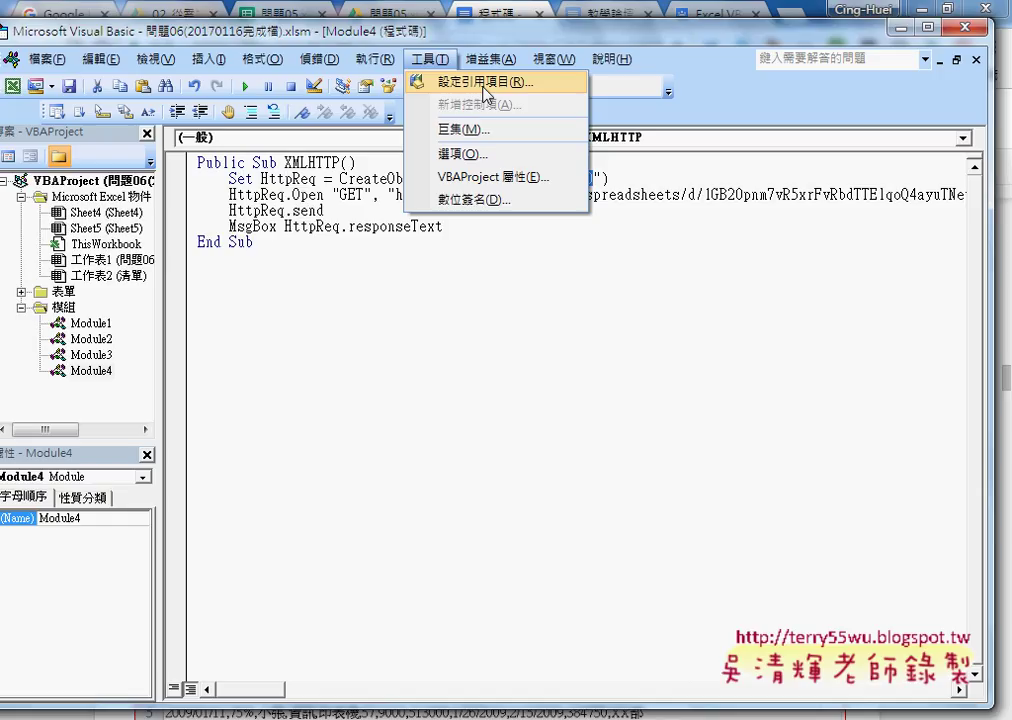
{"action": "left_click", "coordinate": [553, 59]}
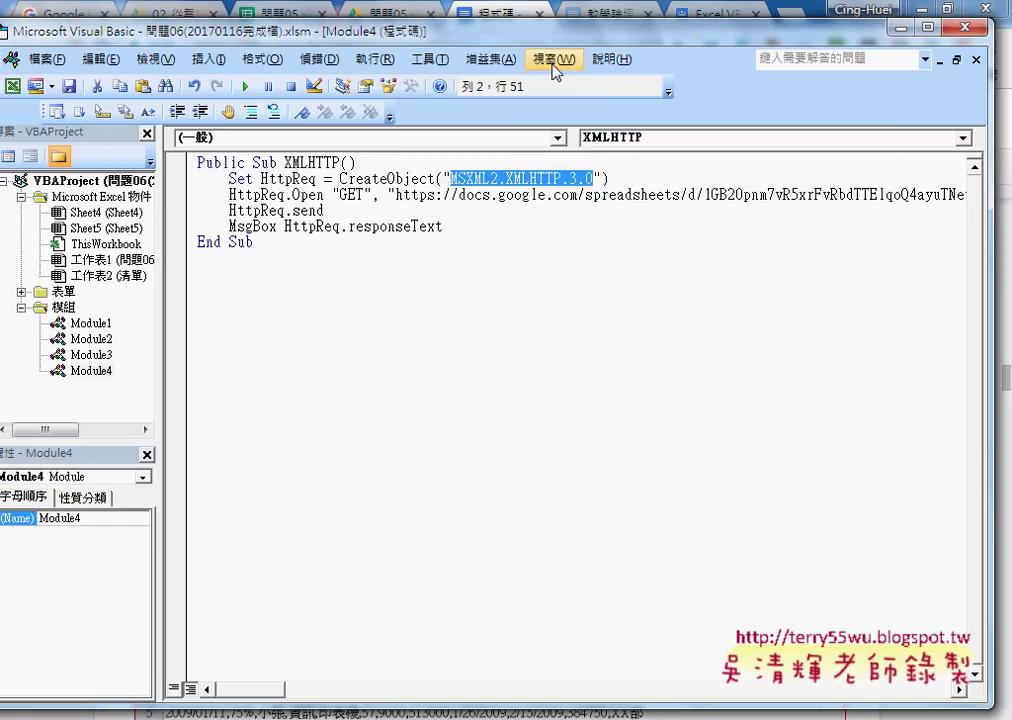
{"action": "left_click", "coordinate": [430, 60]}
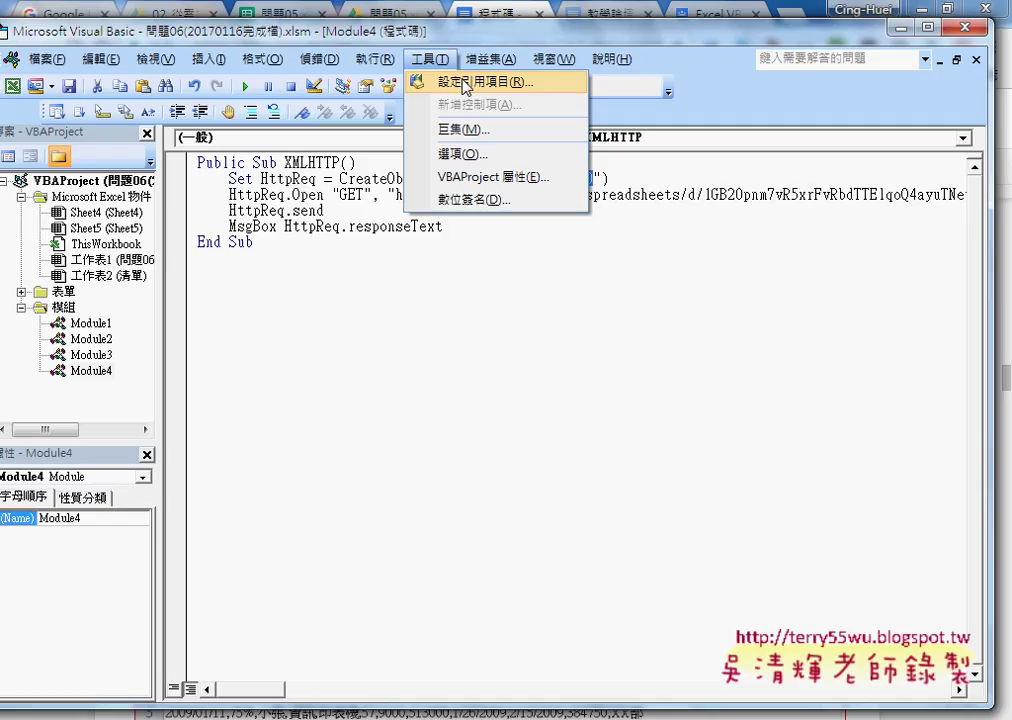
{"action": "left_click", "coordinate": [576, 316]}
Select MsgBox on line 5 of the macro, then switch to the Google Docs notes with the XMLHTTP code.
{"action": "key", "text": "ctrl+a"}
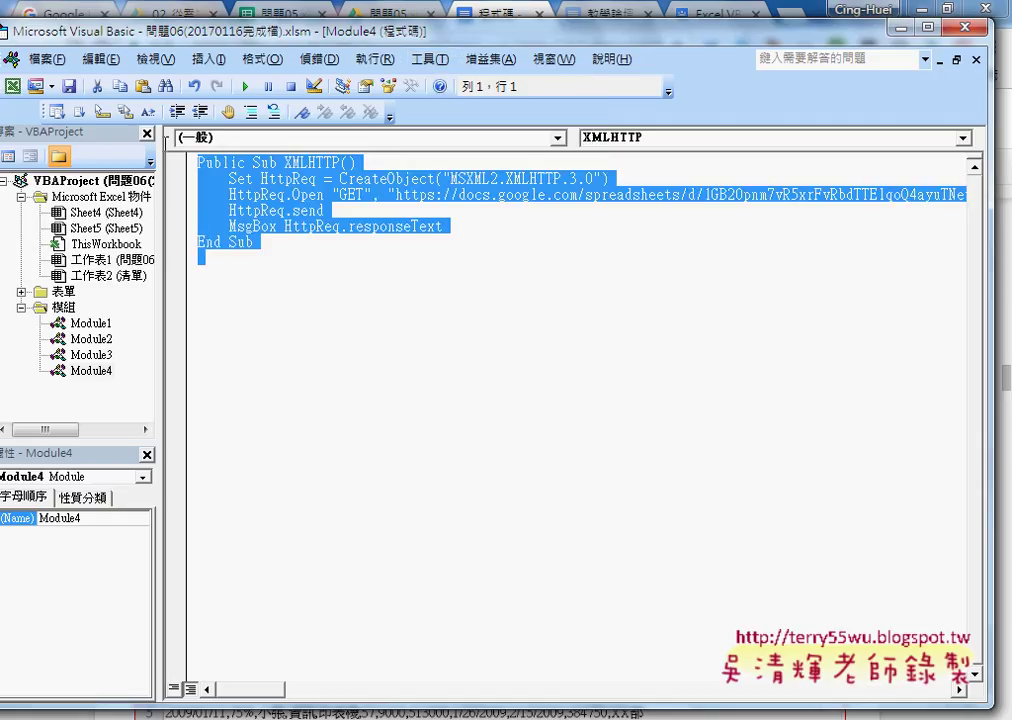
{"action": "left_click_drag", "start_coordinate": [692, 35], "coordinate": [800, 67]}
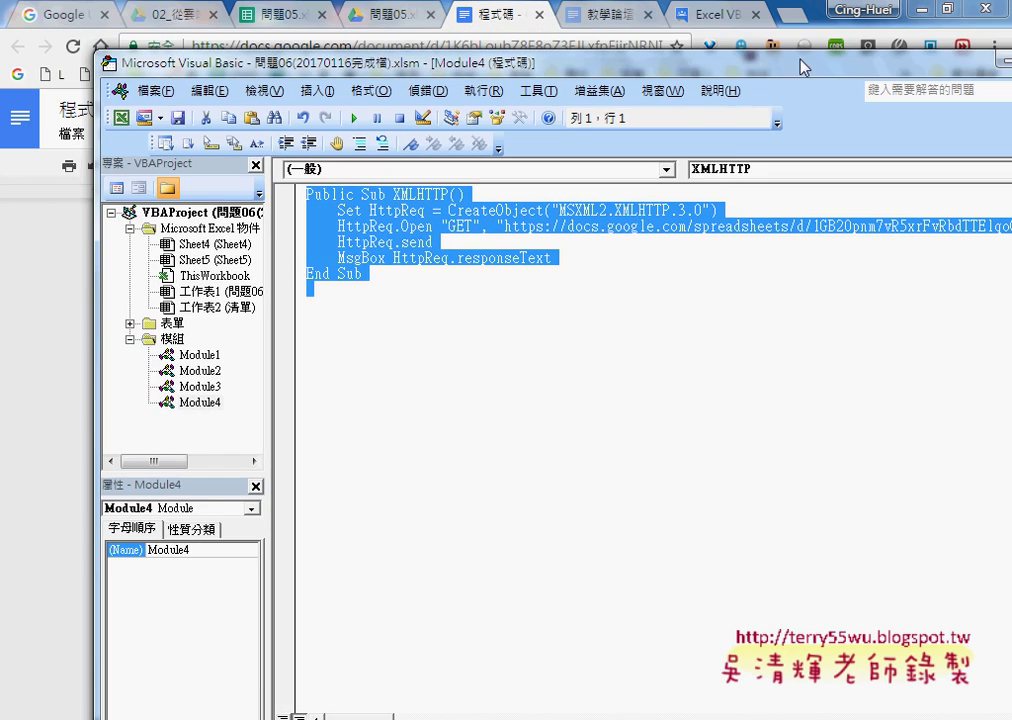
{"action": "key", "text": "alt+Tab"}
{"action": "key", "text": "alt+Tab"}
{"action": "left_click", "coordinate": [459, 258]}
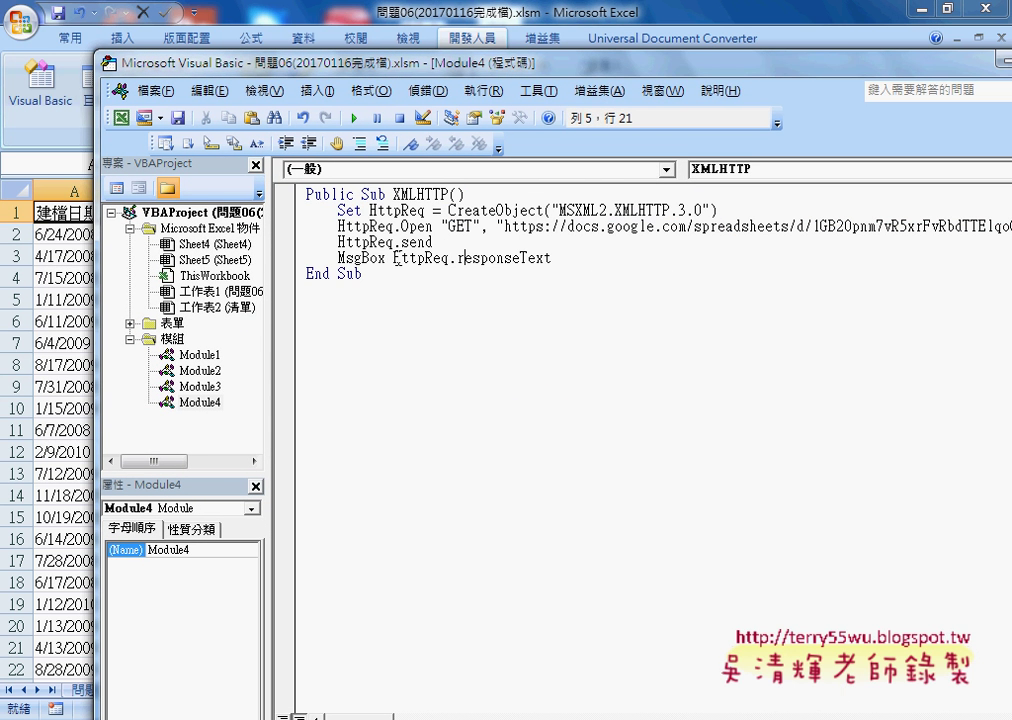
{"action": "left_click_drag", "start_coordinate": [386, 258], "coordinate": [338, 258]}
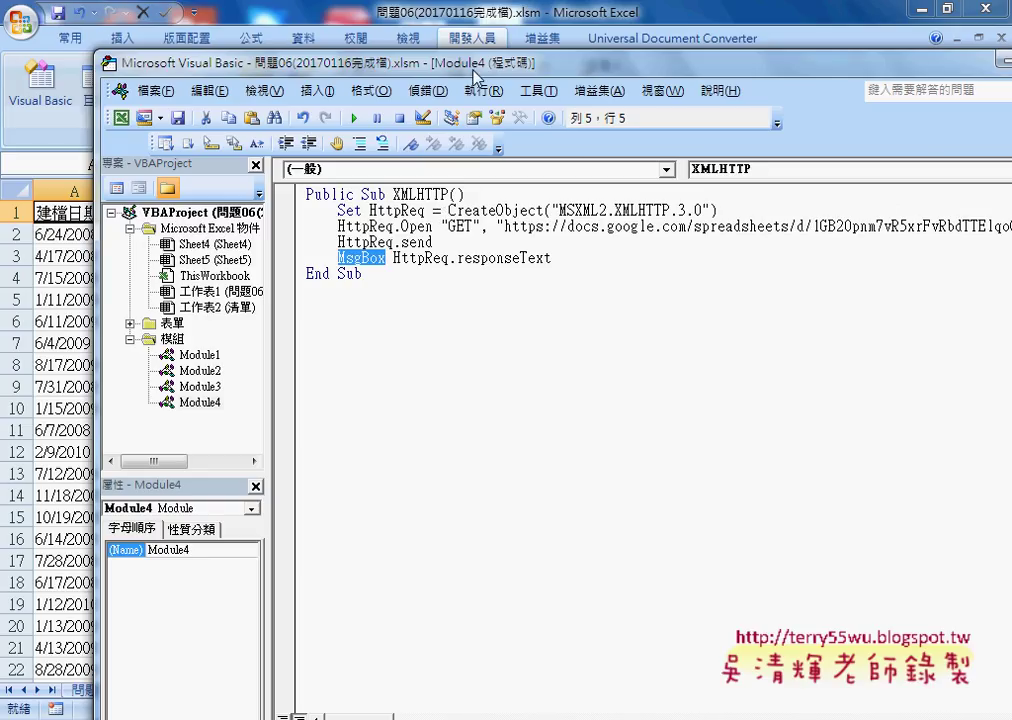
{"action": "left_click_drag", "start_coordinate": [474, 70], "coordinate": [331, 68]}
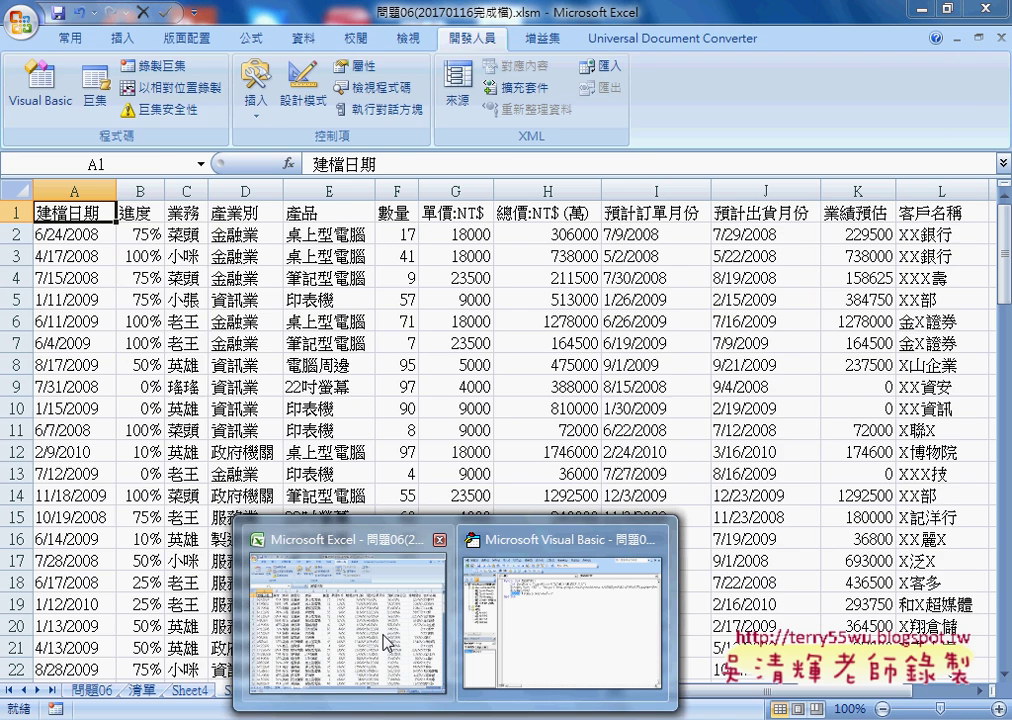
{"action": "key", "text": "alt+Tab"}
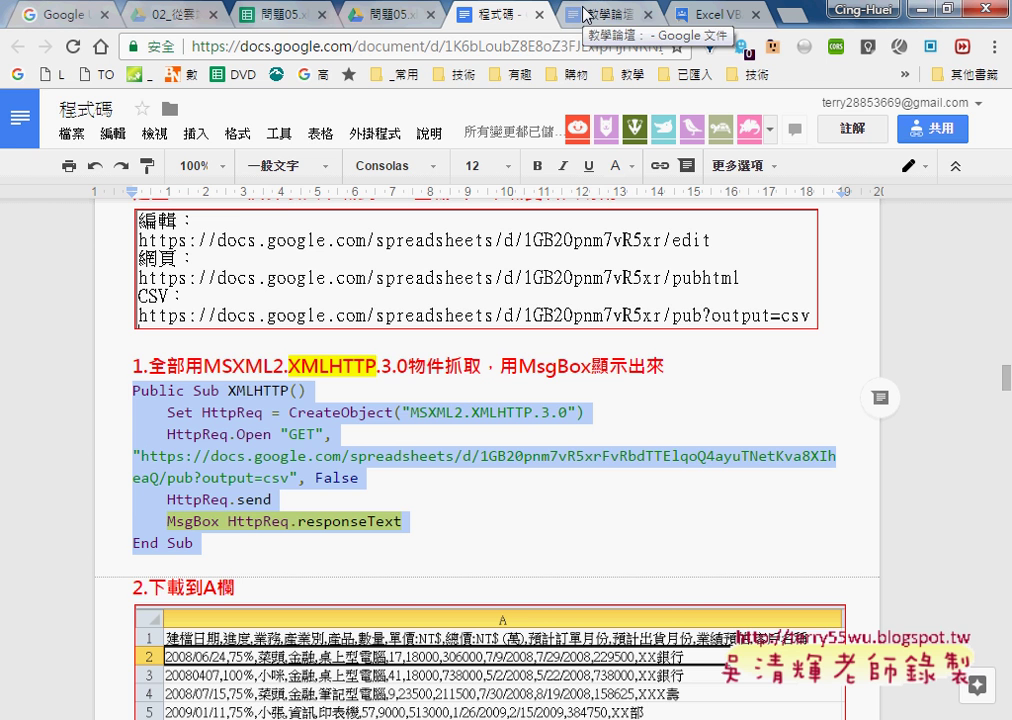
Confirm the 問題05 CSV link in Publish to the web ends output=csv, select it, and close the dialog.
{"action": "left_click", "coordinate": [390, 18]}
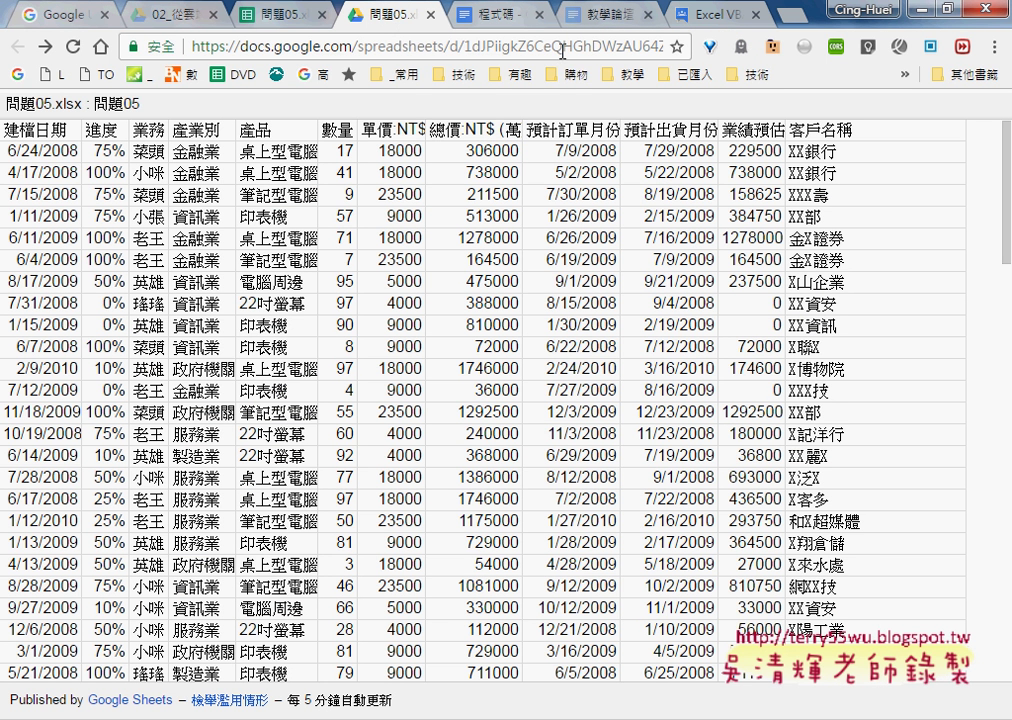
{"action": "left_click", "coordinate": [597, 47]}
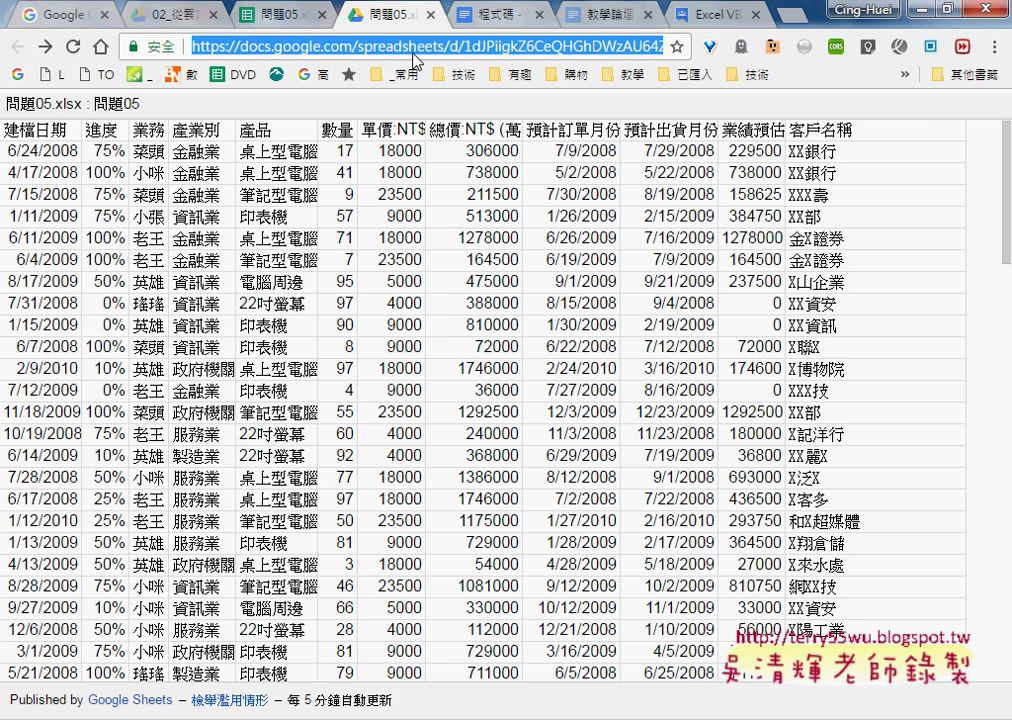
{"action": "left_click", "coordinate": [235, 20]}
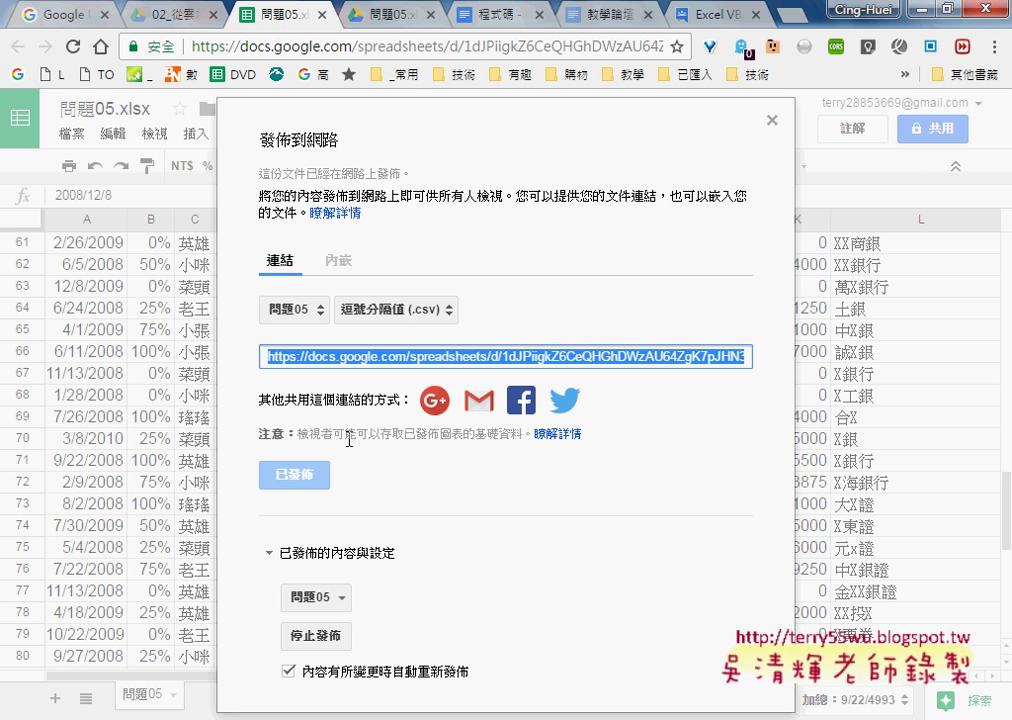
{"action": "left_click", "coordinate": [668, 358]}
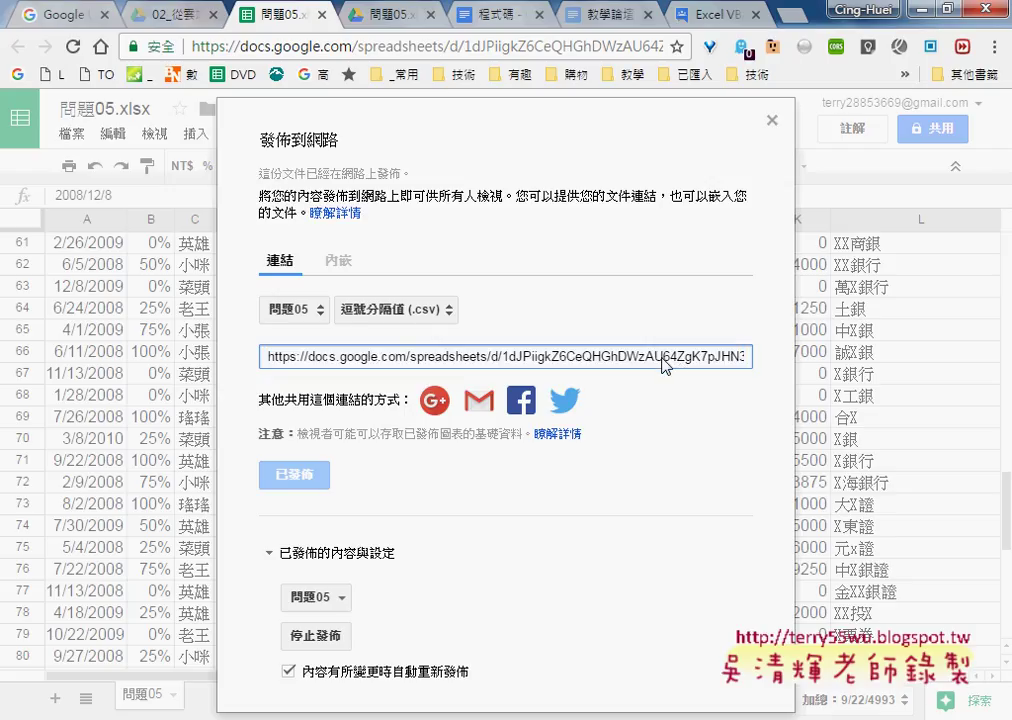
{"action": "key", "text": "End"}
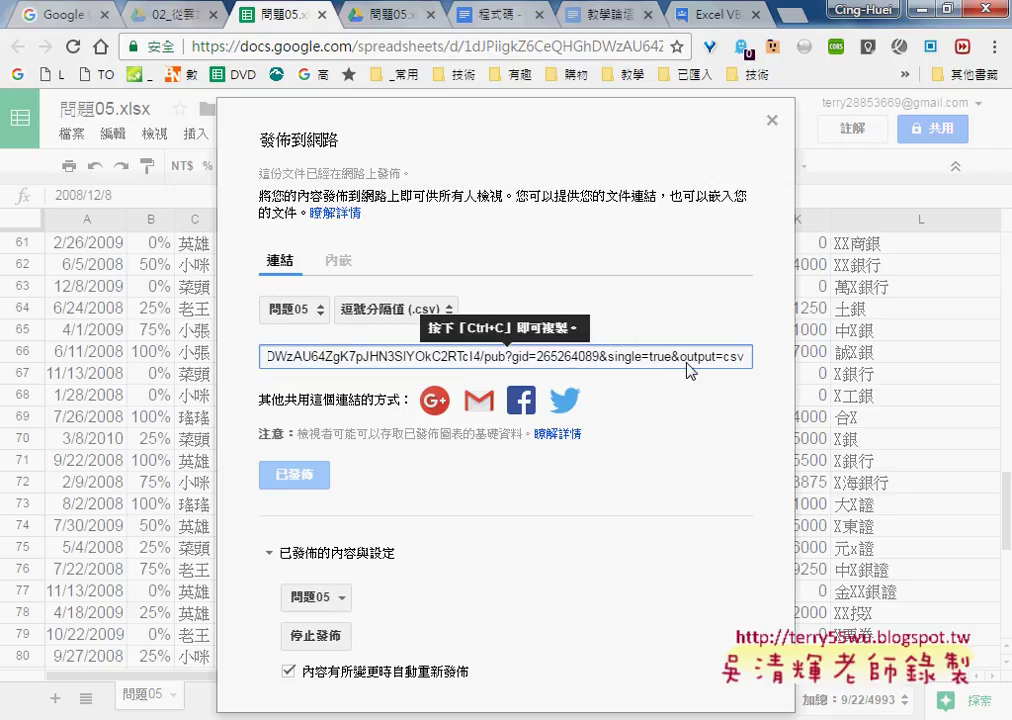
{"action": "left_click_drag", "start_coordinate": [680, 357], "coordinate": [747, 360]}
{"action": "left_click", "coordinate": [750, 358]}
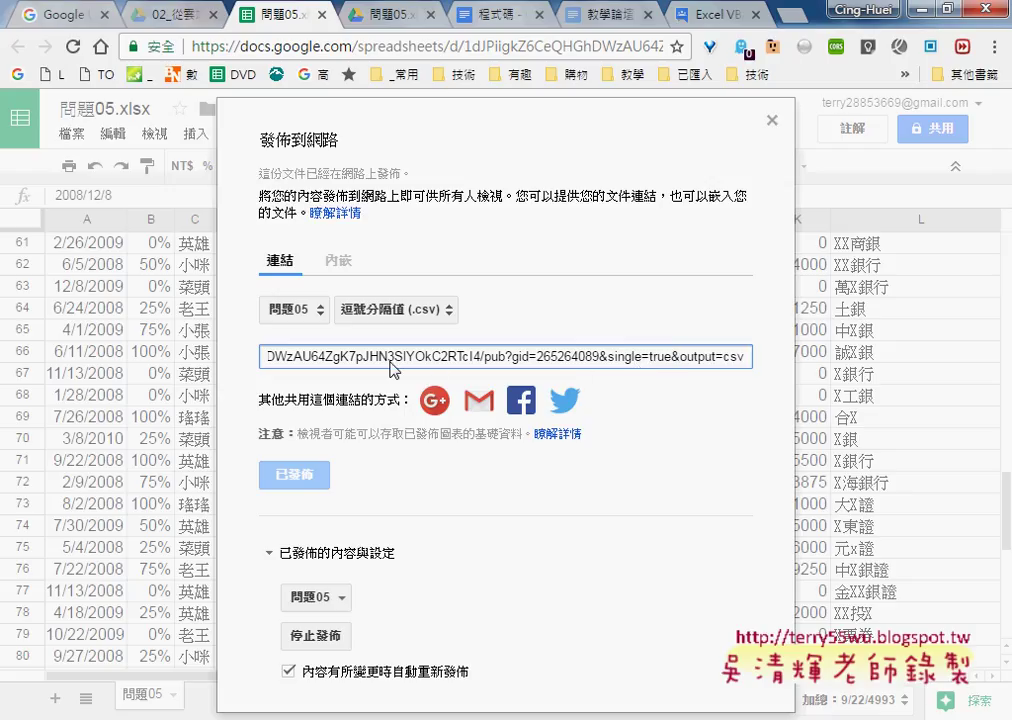
{"action": "key", "text": "ctrl+a"}
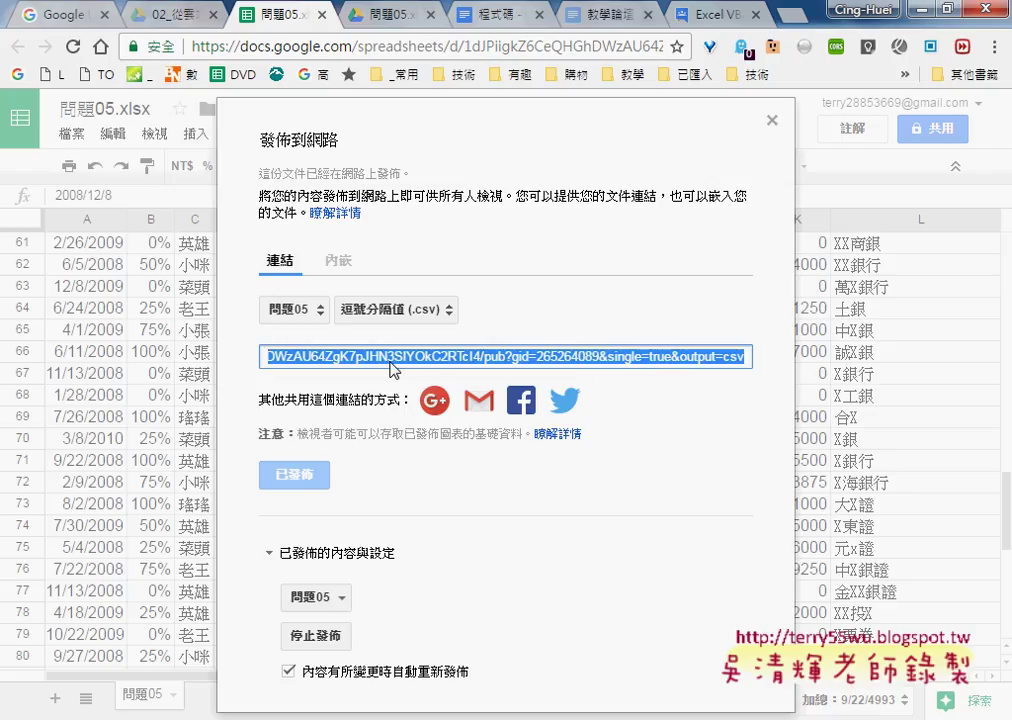
{"action": "left_click", "coordinate": [771, 120]}
{"action": "scroll", "coordinate": [222, 340], "scroll_direction": "down", "scroll_amount": 5}
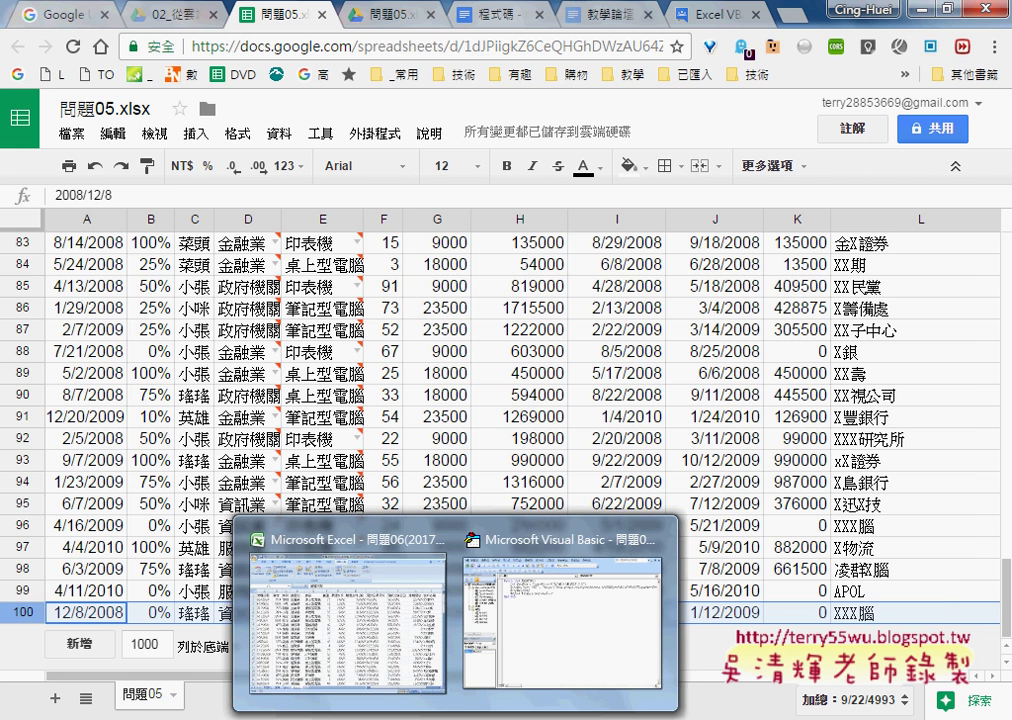
Paste the published 問題05 CSV link over the old URL in the HttpReq.Open "GET" line.
{"action": "left_click", "coordinate": [562, 615]}
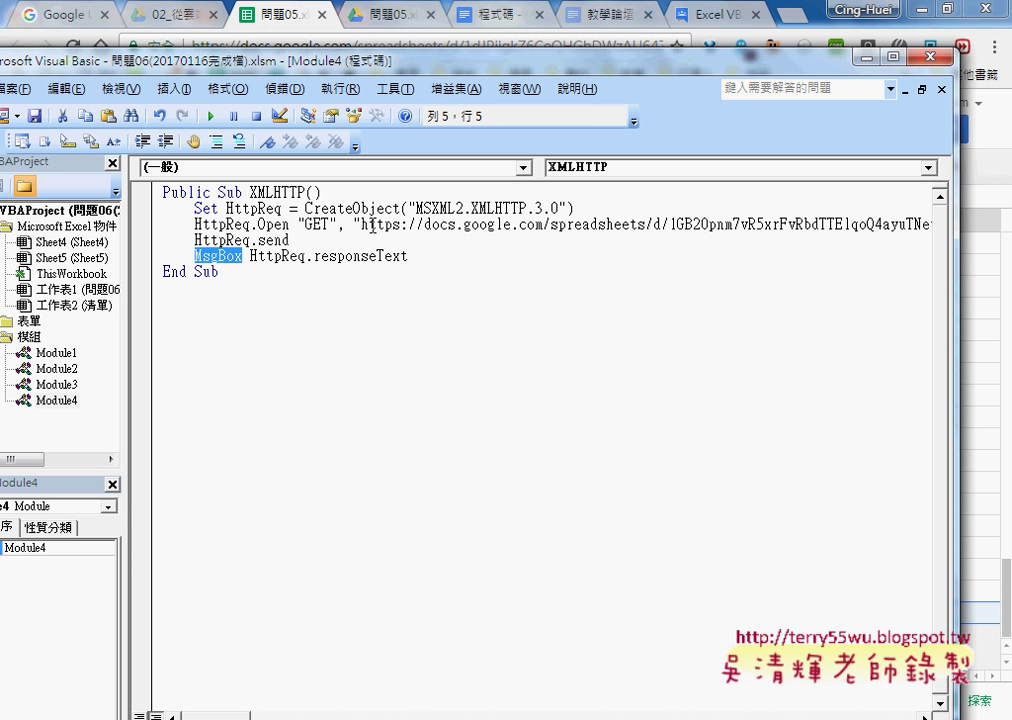
{"action": "mouse_move", "coordinate": [372, 224]}
{"action": "left_mouse_down"}
{"action": "mouse_move", "coordinate": [417, 213]}
{"action": "mouse_move", "coordinate": [770, 240]}
{"action": "mouse_move", "coordinate": [999, 222]}
{"action": "left_mouse_up"}
{"action": "left_click_drag", "start_coordinate": [805, 225], "coordinate": [553, 229]}
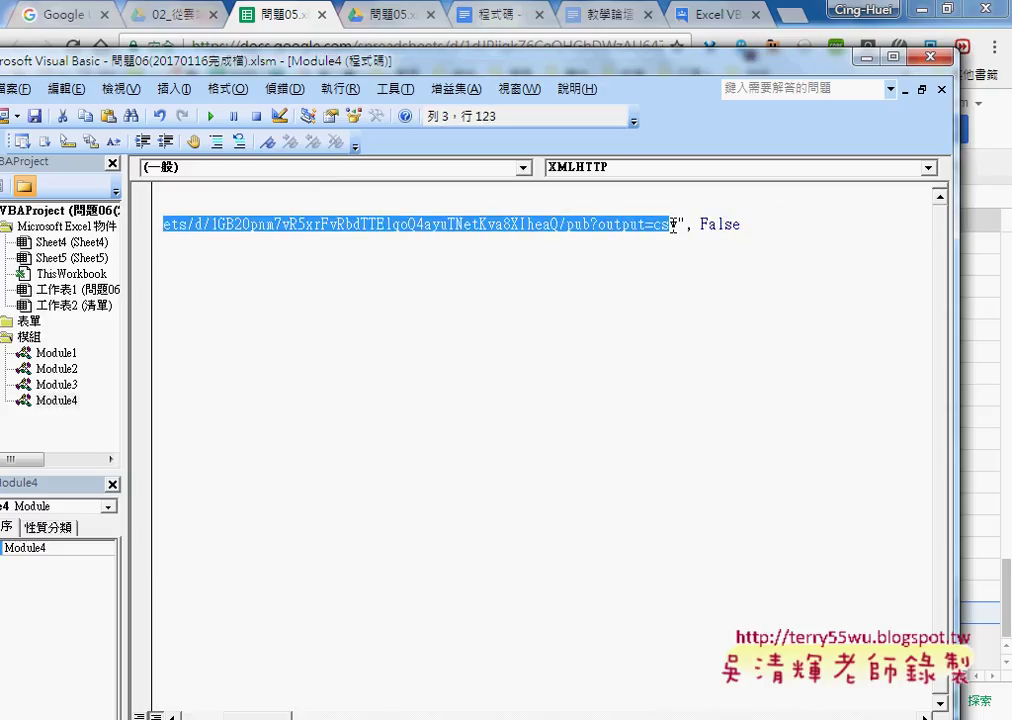
{"action": "right_click", "coordinate": [553, 229]}
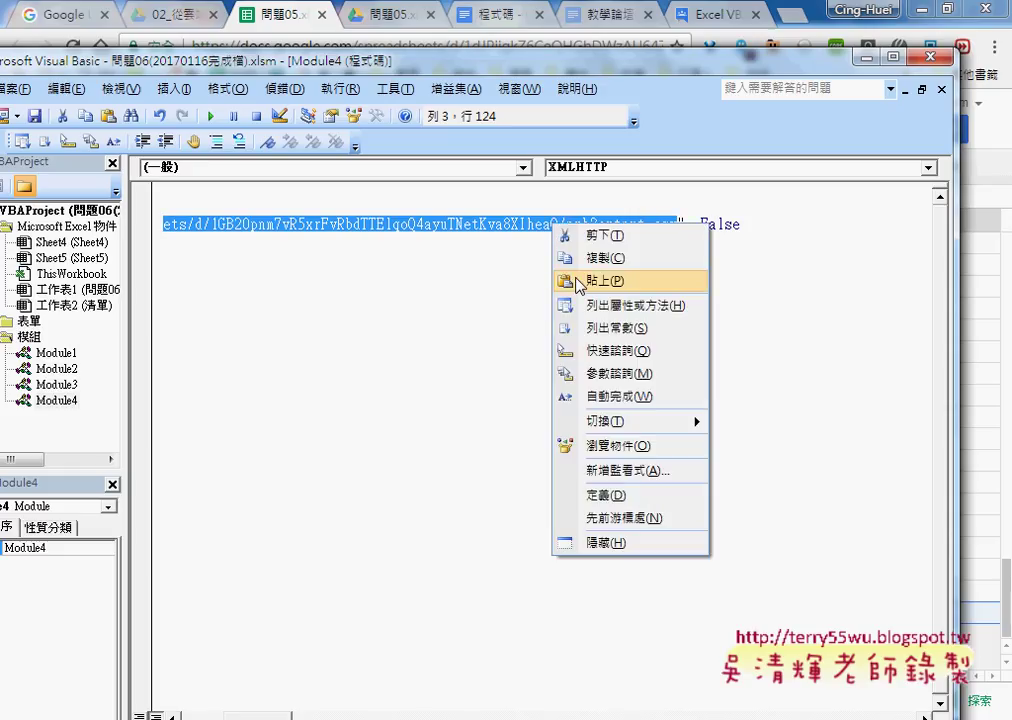
{"action": "left_click", "coordinate": [579, 285]}
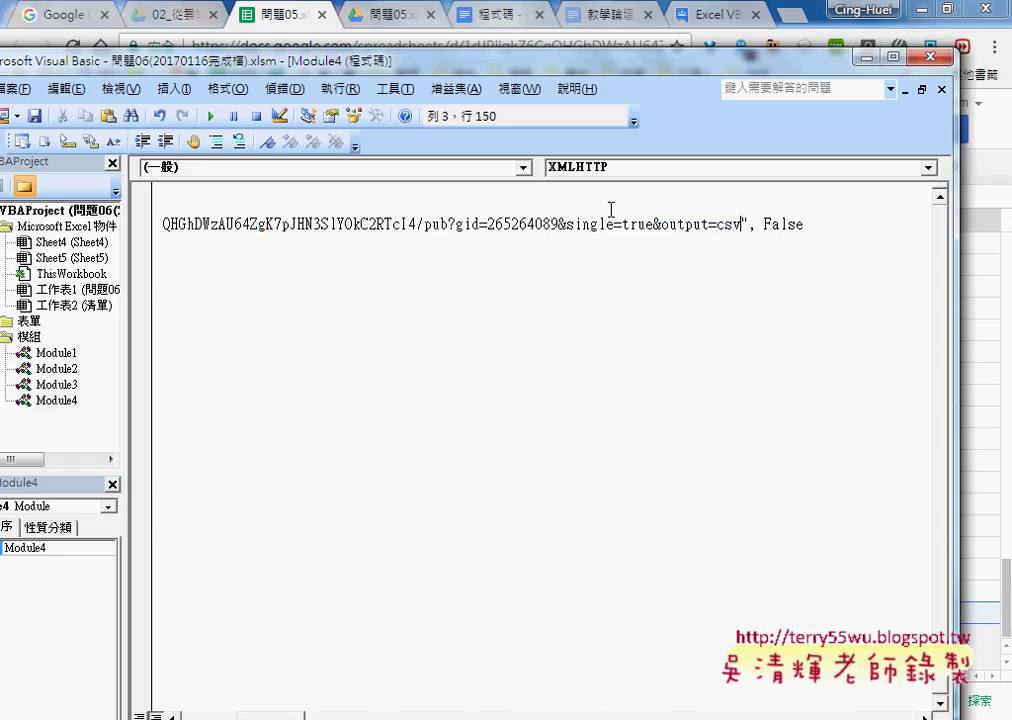
{"action": "left_click_drag", "start_coordinate": [459, 72], "coordinate": [581, 42]}
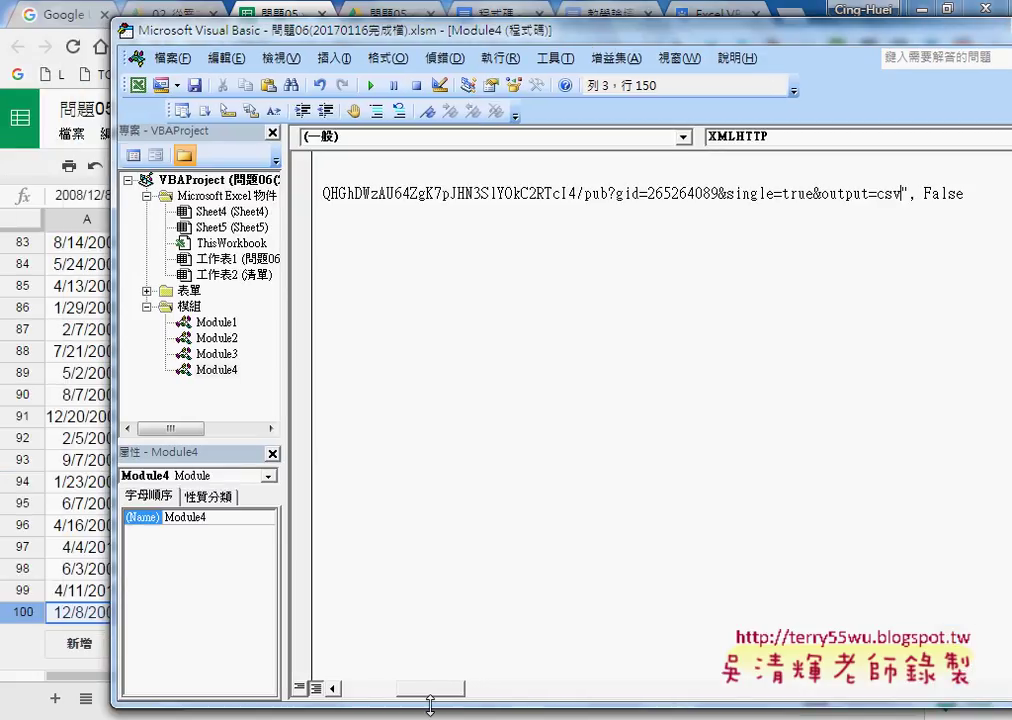
{"action": "left_click_drag", "start_coordinate": [440, 700], "coordinate": [350, 690]}
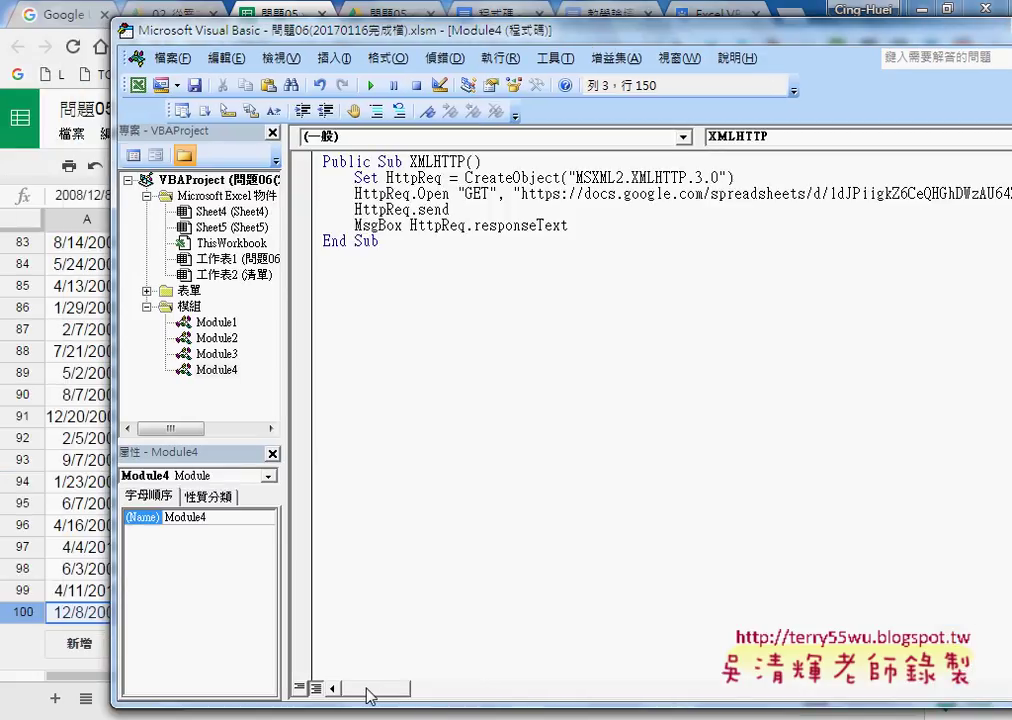
{"action": "left_click", "coordinate": [426, 193]}
Highlight GET, HttpReq.send, responseText and MsgBox in turn, then bring the 問題06 workbook behind the editor.
{"action": "left_click_drag", "start_coordinate": [458, 193], "coordinate": [498, 193]}
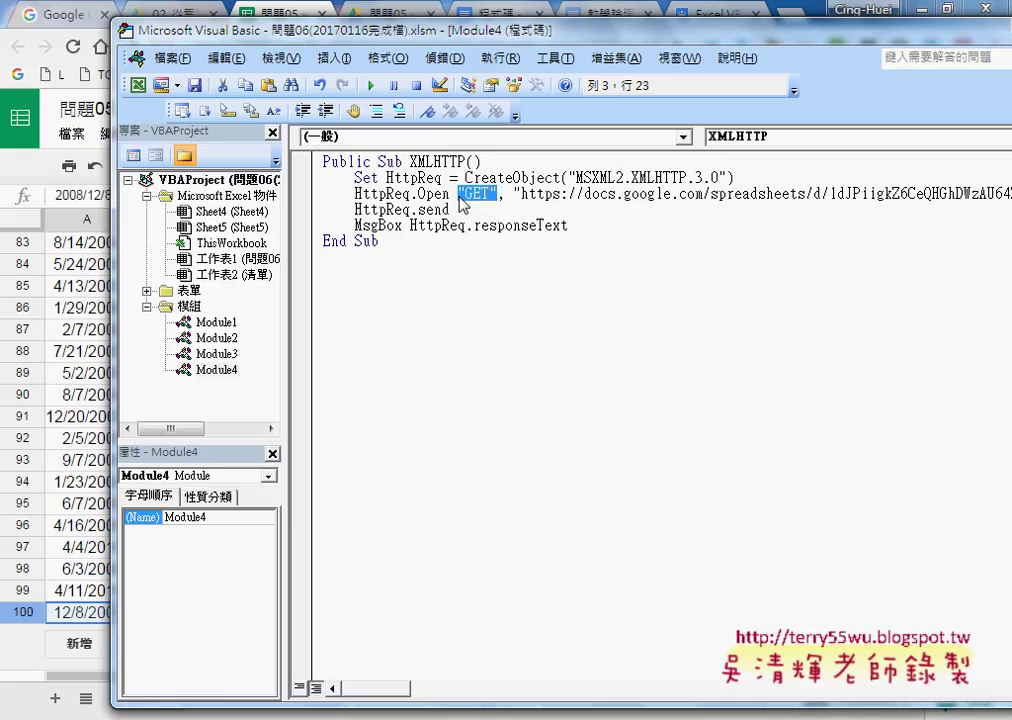
{"action": "left_click", "coordinate": [451, 191]}
{"action": "double_click", "coordinate": [452, 211]}
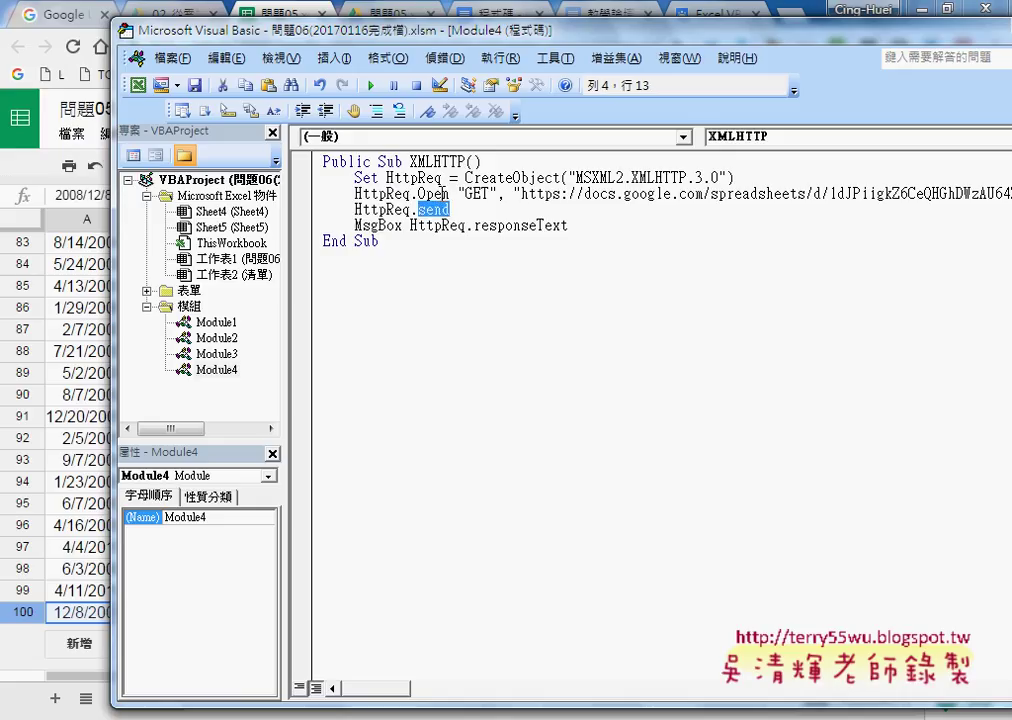
{"action": "left_click", "coordinate": [447, 211]}
{"action": "left_click_drag", "start_coordinate": [448, 211], "coordinate": [362, 210]}
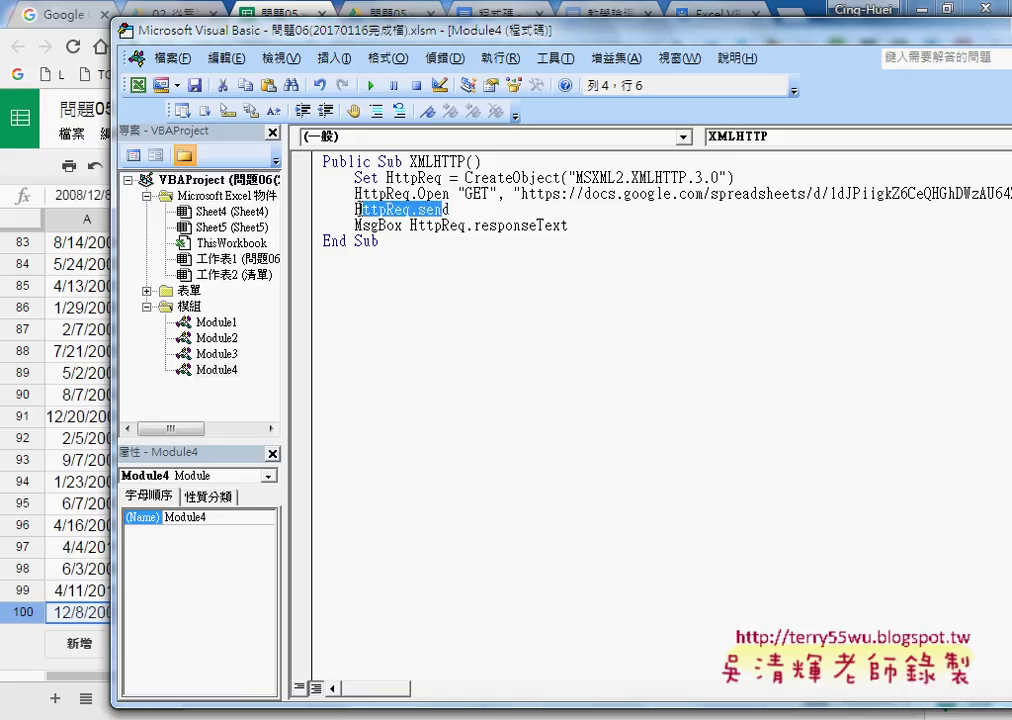
{"action": "left_click_drag", "start_coordinate": [570, 226], "coordinate": [475, 226]}
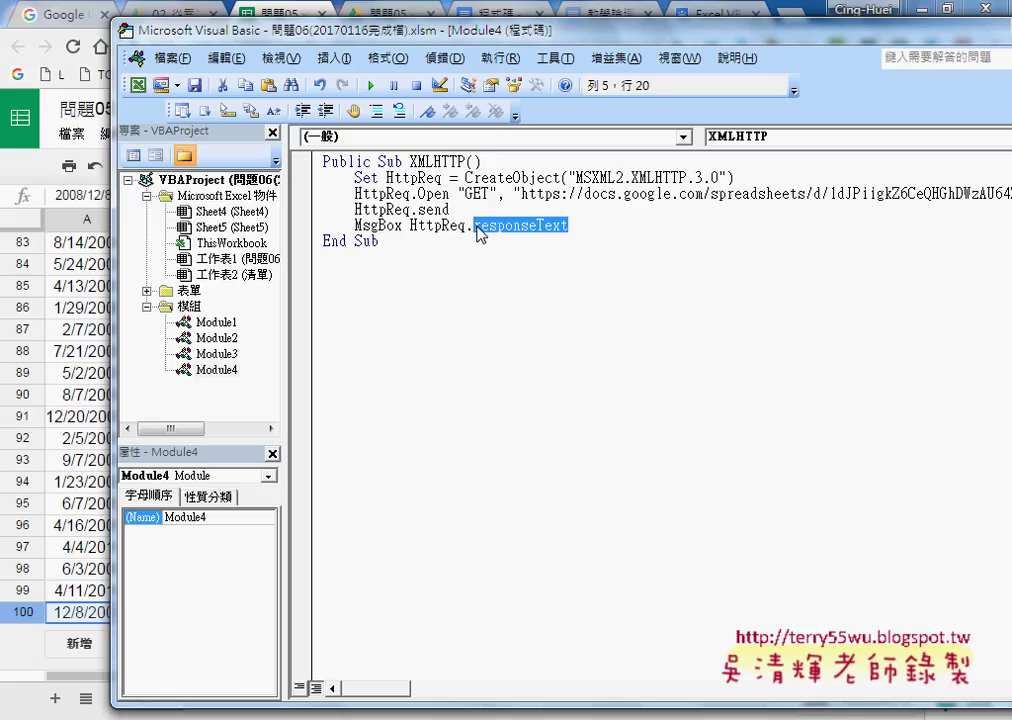
{"action": "left_click_drag", "start_coordinate": [403, 229], "coordinate": [357, 226]}
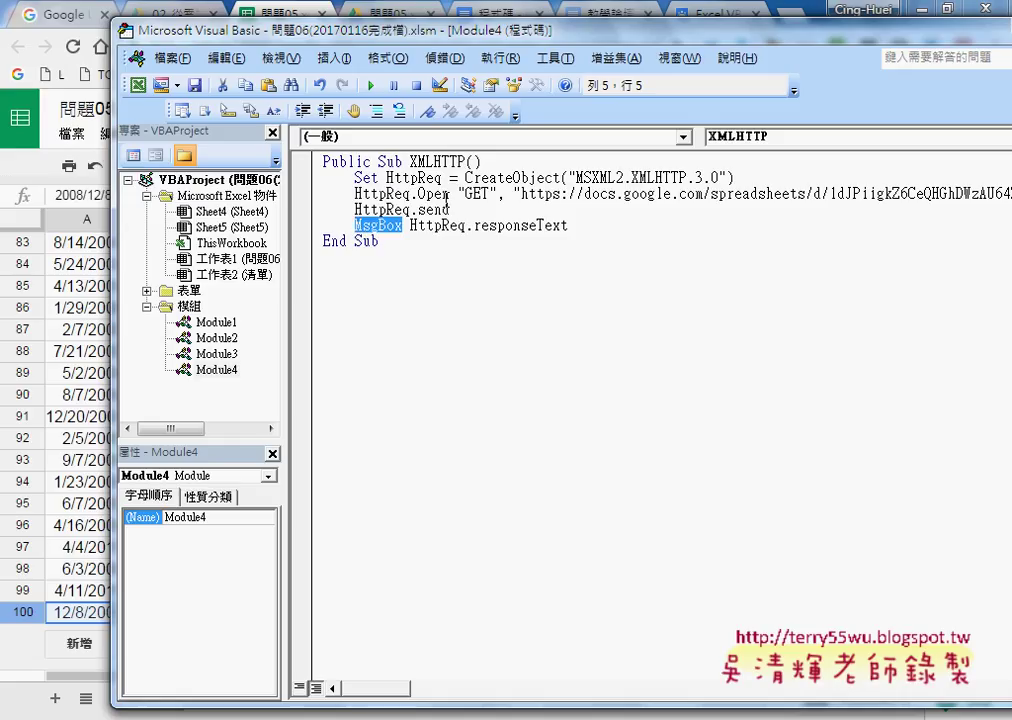
{"action": "left_click", "coordinate": [440, 193]}
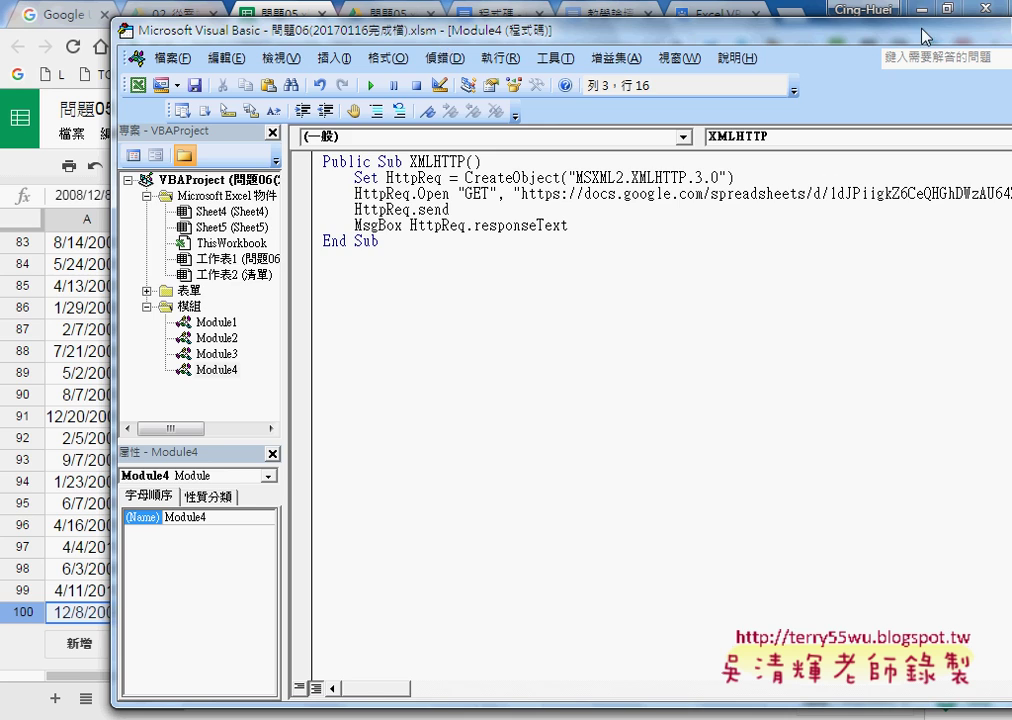
{"action": "left_click", "coordinate": [728, 22]}
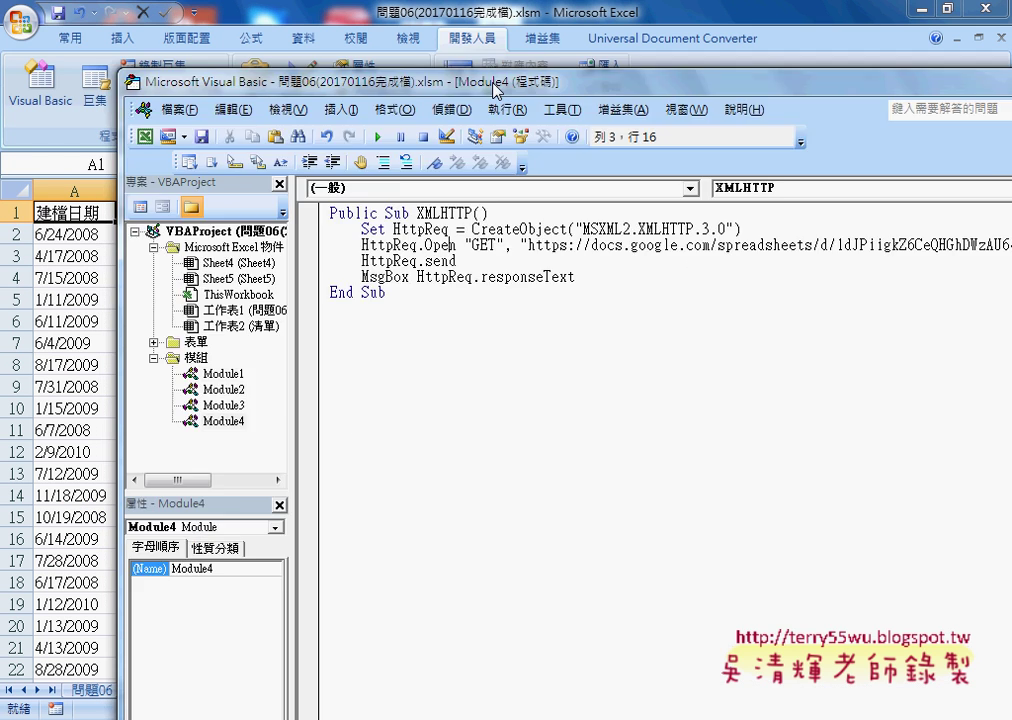
Run the XMLHTTP macro with F5 and close the message box showing the fetched CSV text.
{"action": "left_click_drag", "start_coordinate": [497, 38], "coordinate": [540, 271]}
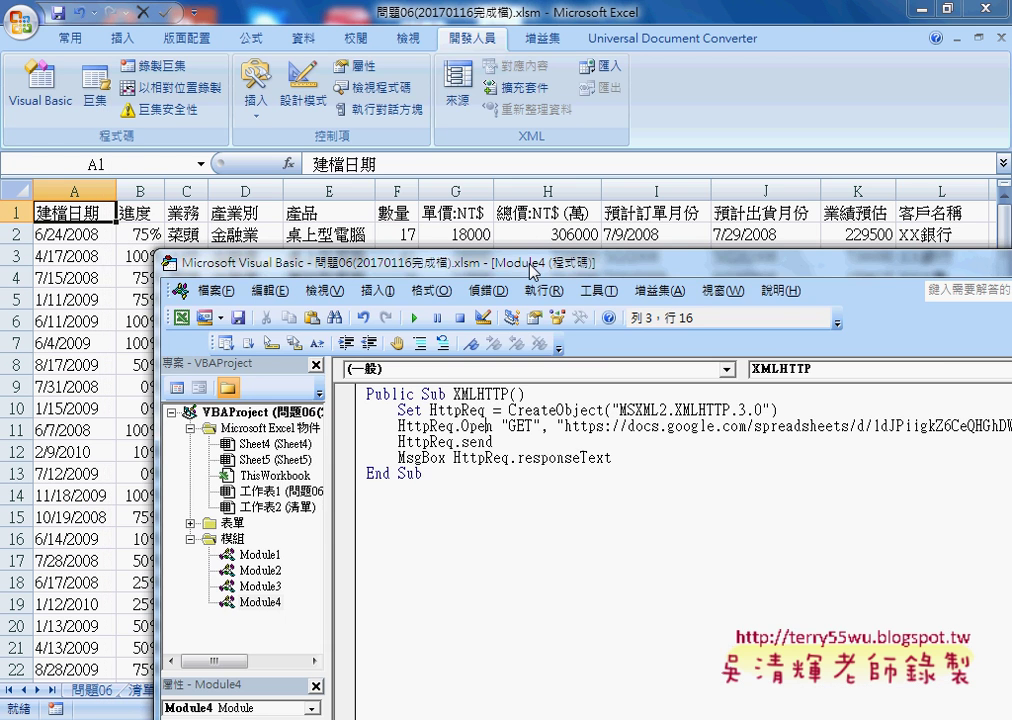
{"action": "left_click", "coordinate": [447, 441]}
{"action": "key", "text": "F5"}
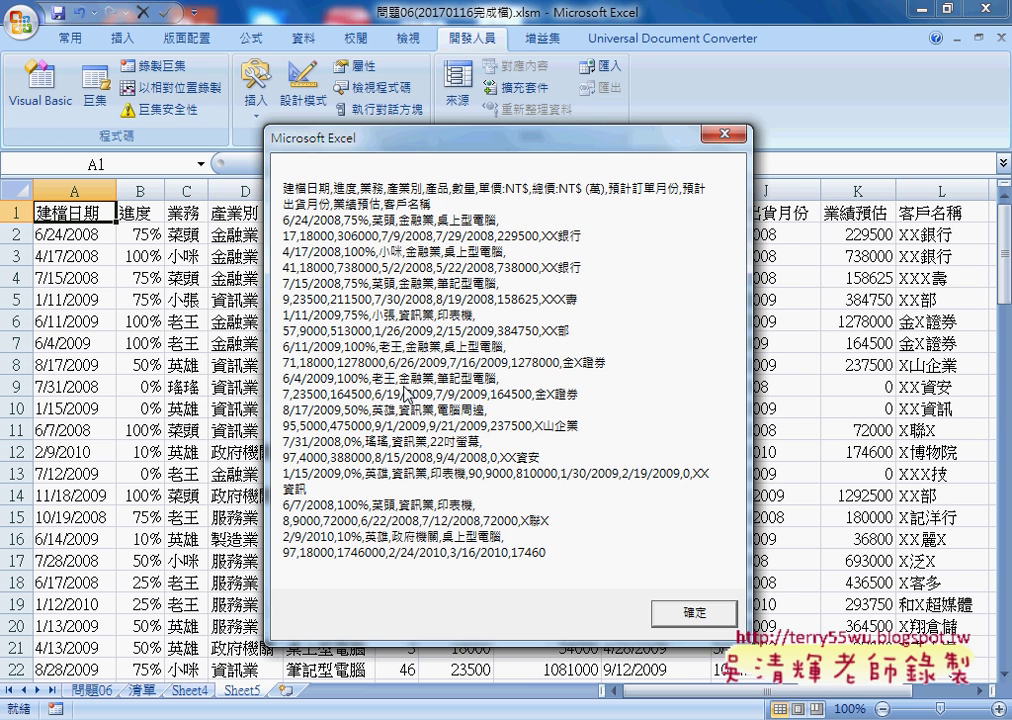
{"action": "left_click", "coordinate": [694, 612]}
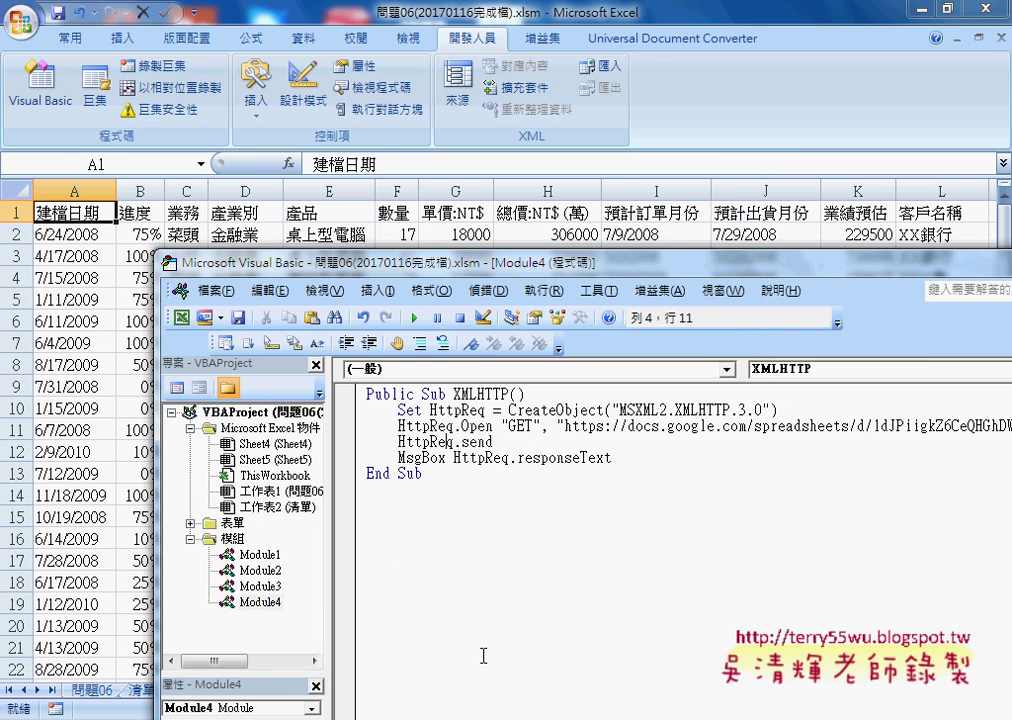
Insert a new blank worksheet, Sheet6, in the 問題06 workbook.
{"action": "left_click_drag", "start_coordinate": [340, 263], "coordinate": [485, 255]}
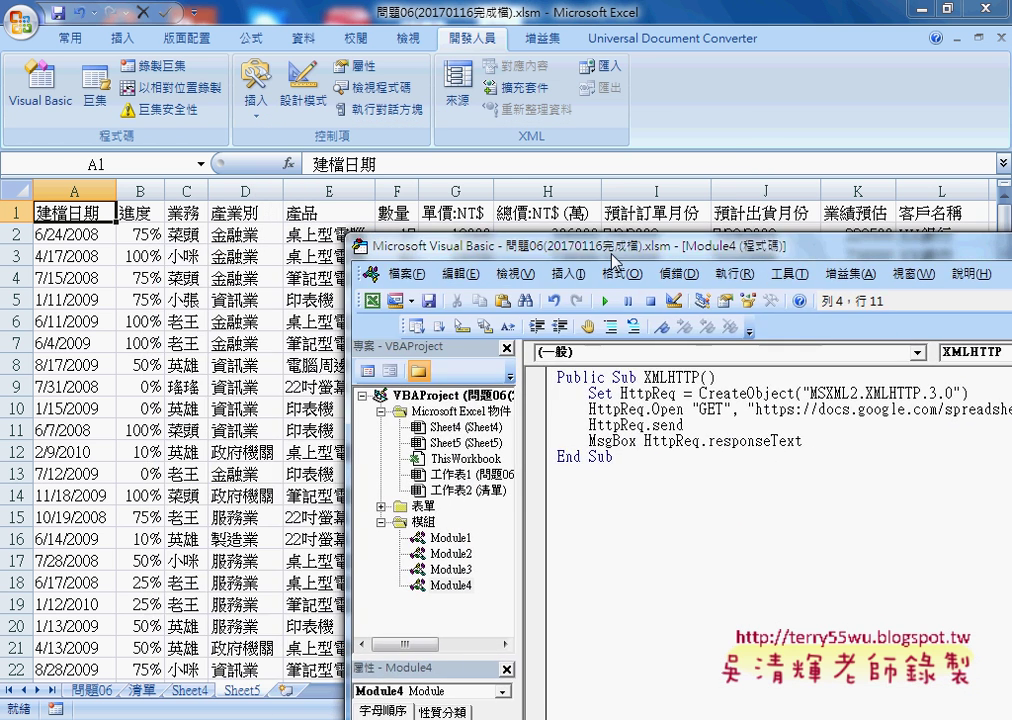
{"action": "left_click", "coordinate": [140, 452]}
{"action": "left_click", "coordinate": [285, 690]}
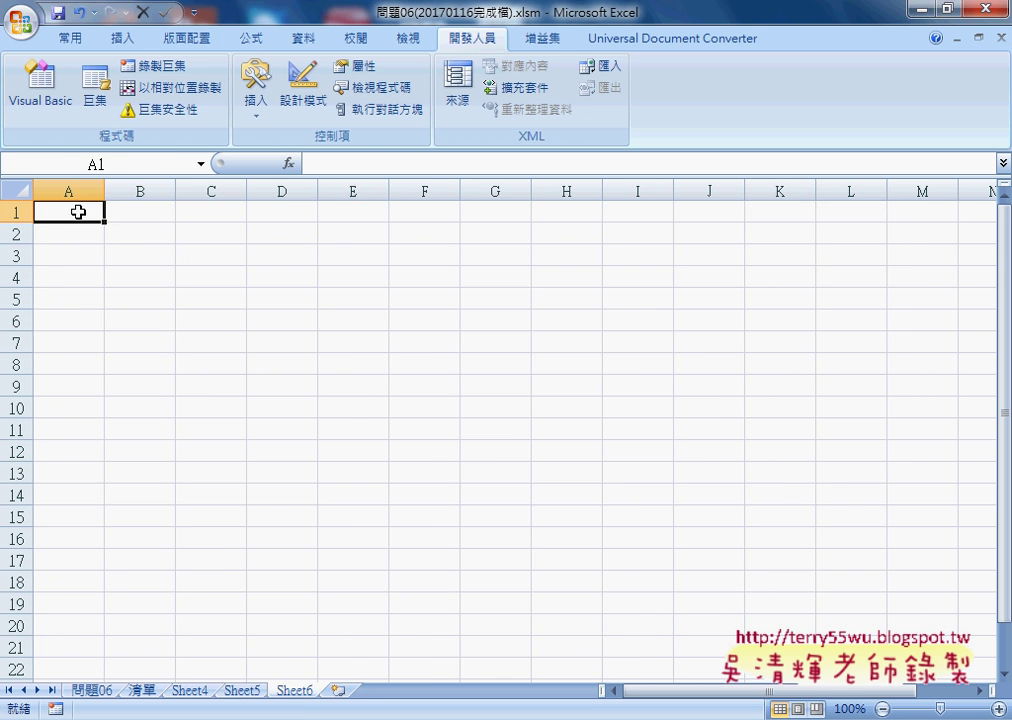
Merge A1:M21 on Sheet6 into one cell aligned left and top.
{"action": "mouse_move", "coordinate": [79, 210]}
{"action": "left_mouse_down"}
{"action": "mouse_move", "coordinate": [822, 641]}
{"action": "mouse_move", "coordinate": [922, 645]}
{"action": "left_mouse_up"}
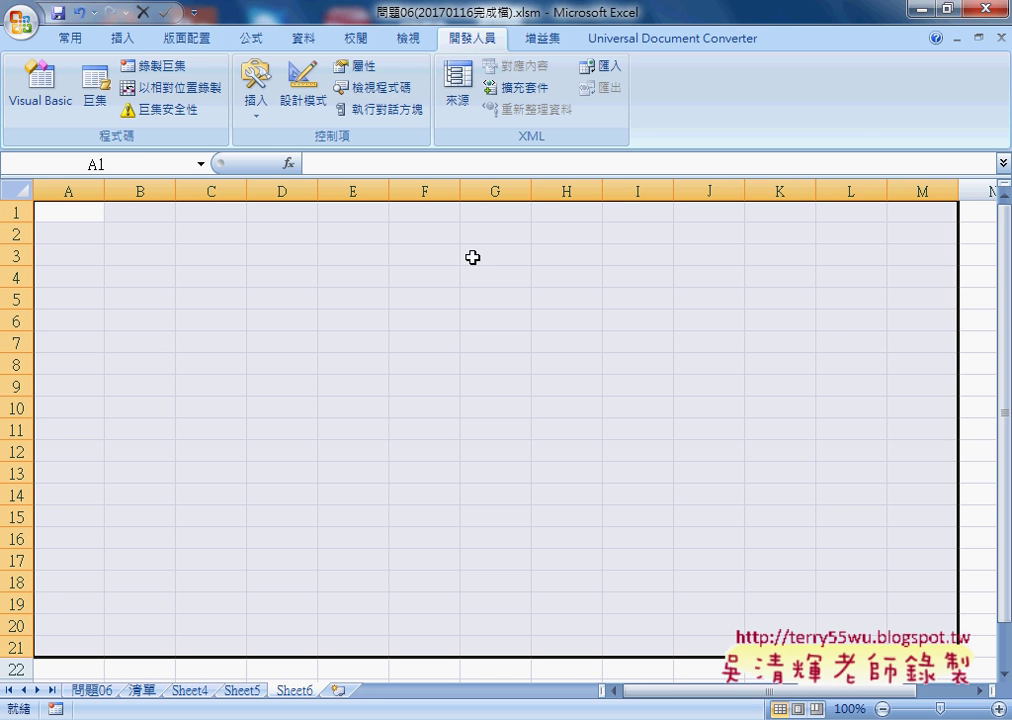
{"action": "left_click", "coordinate": [70, 38]}
{"action": "left_click", "coordinate": [449, 108]}
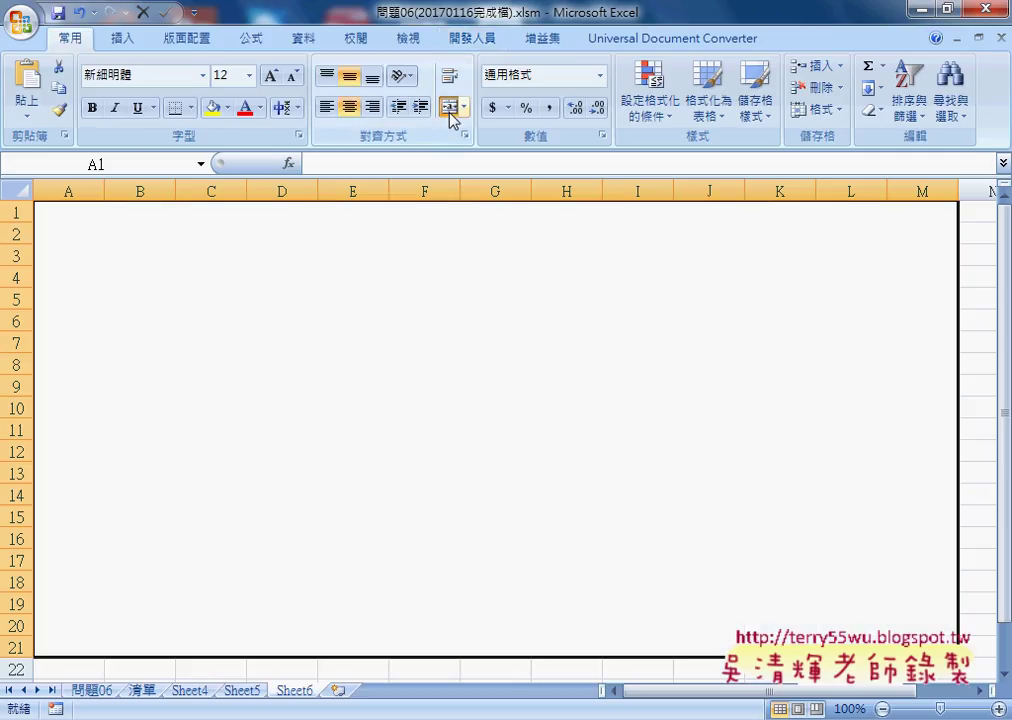
{"action": "left_click", "coordinate": [327, 107]}
{"action": "left_click", "coordinate": [327, 76]}
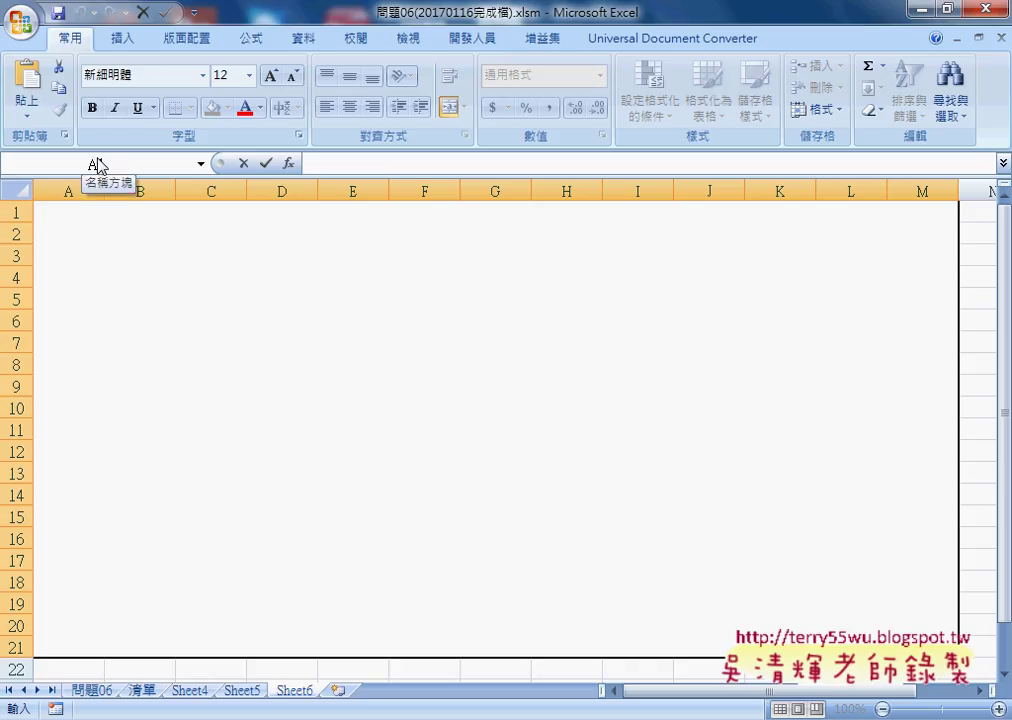
Switch back to the VBA editor showing Module4's XMLHTTP macro.
{"action": "key", "text": "alt+Tab"}
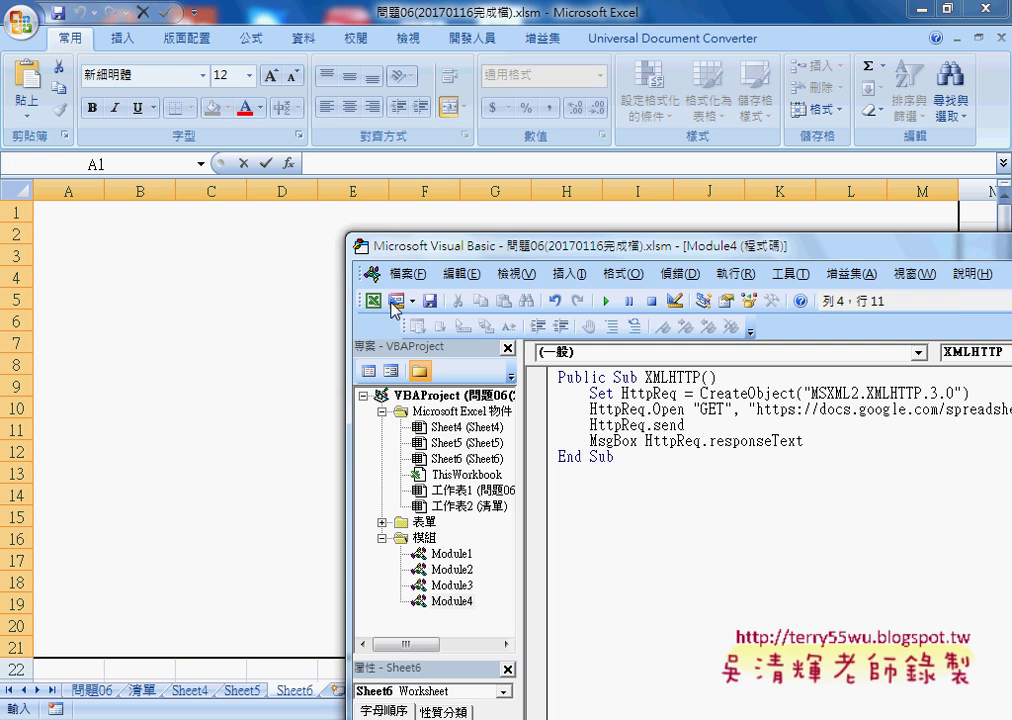
{"action": "left_click", "coordinate": [262, 163]}
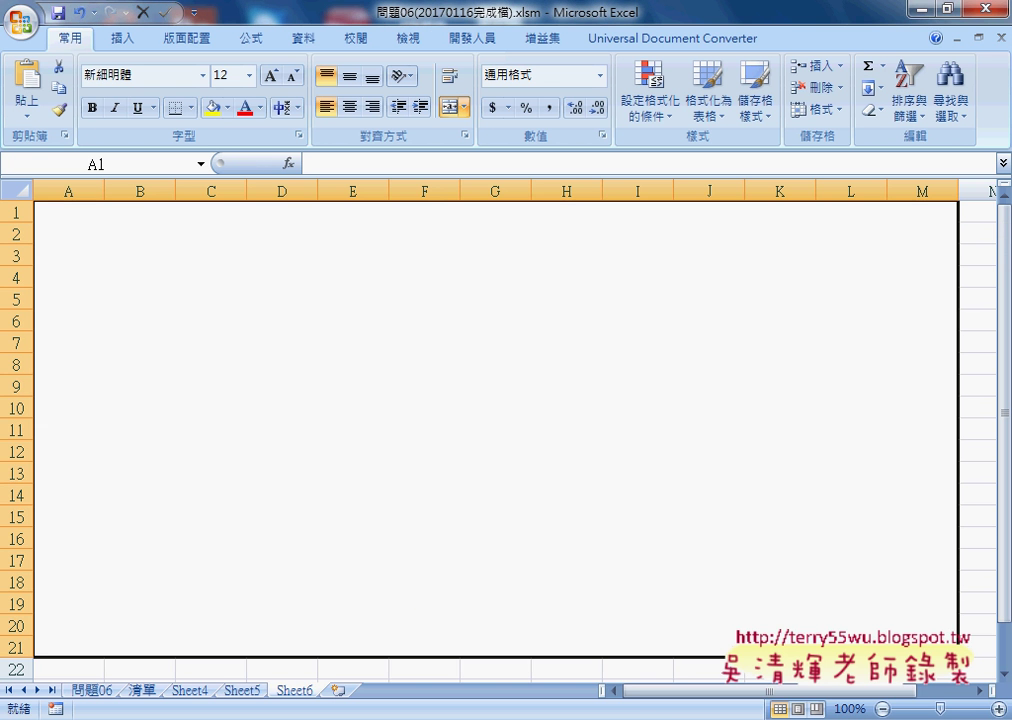
{"action": "key", "text": "alt+Tab"}
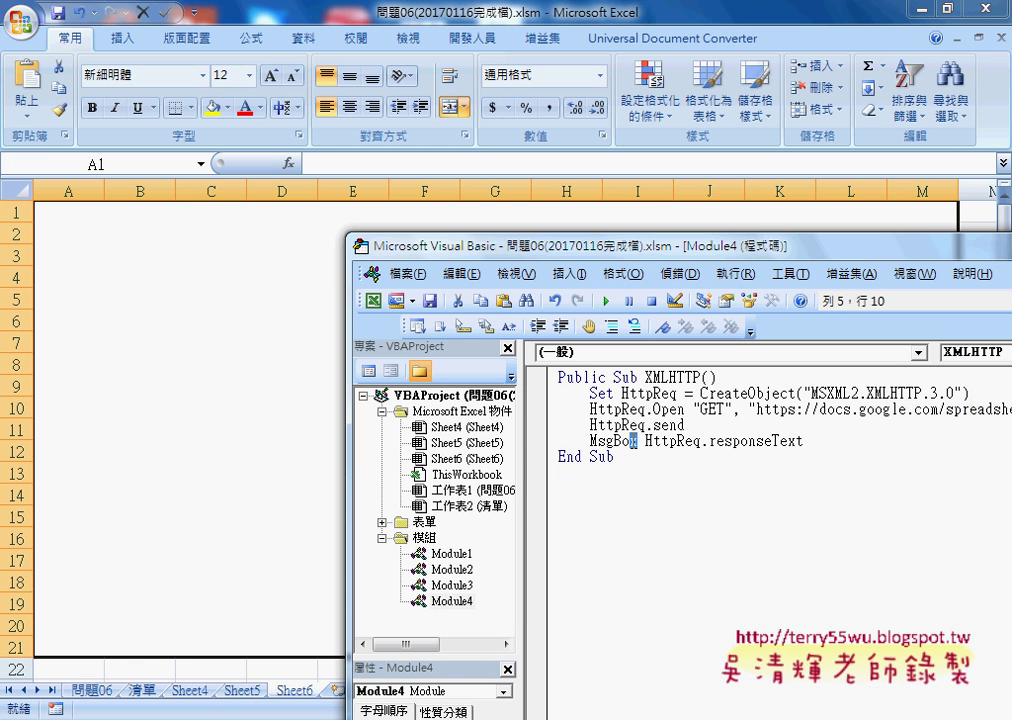
Replace the MsgBox call with Range("A1")= and start an assignment line after HttpReq.send.
{"action": "double_click", "coordinate": [632, 441]}
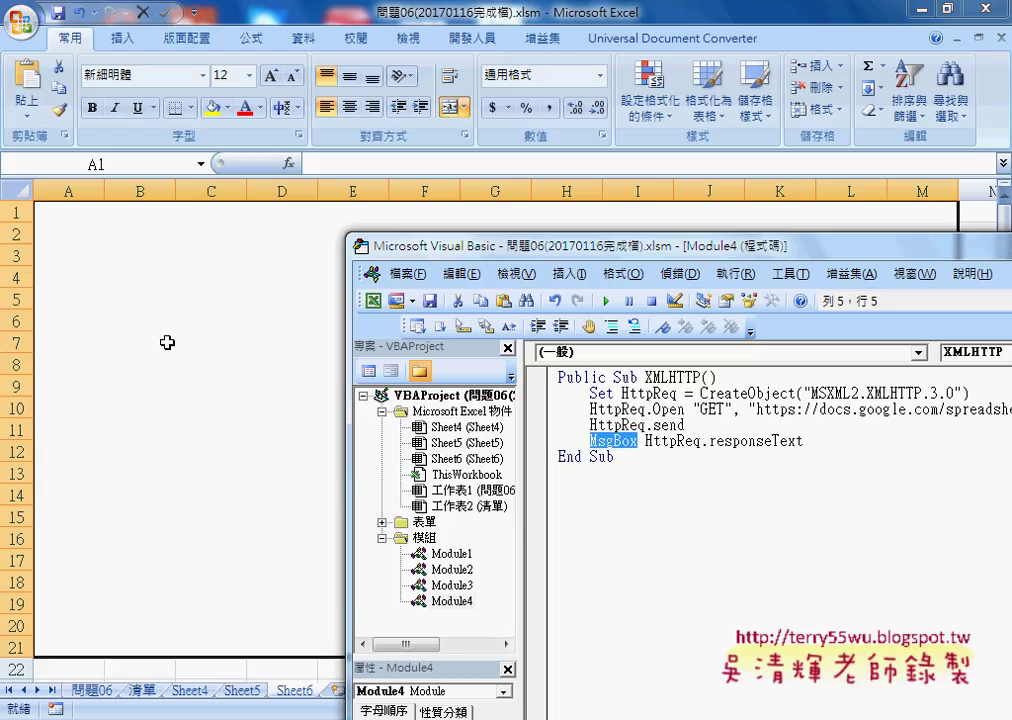
{"action": "type", "text": "rang"}
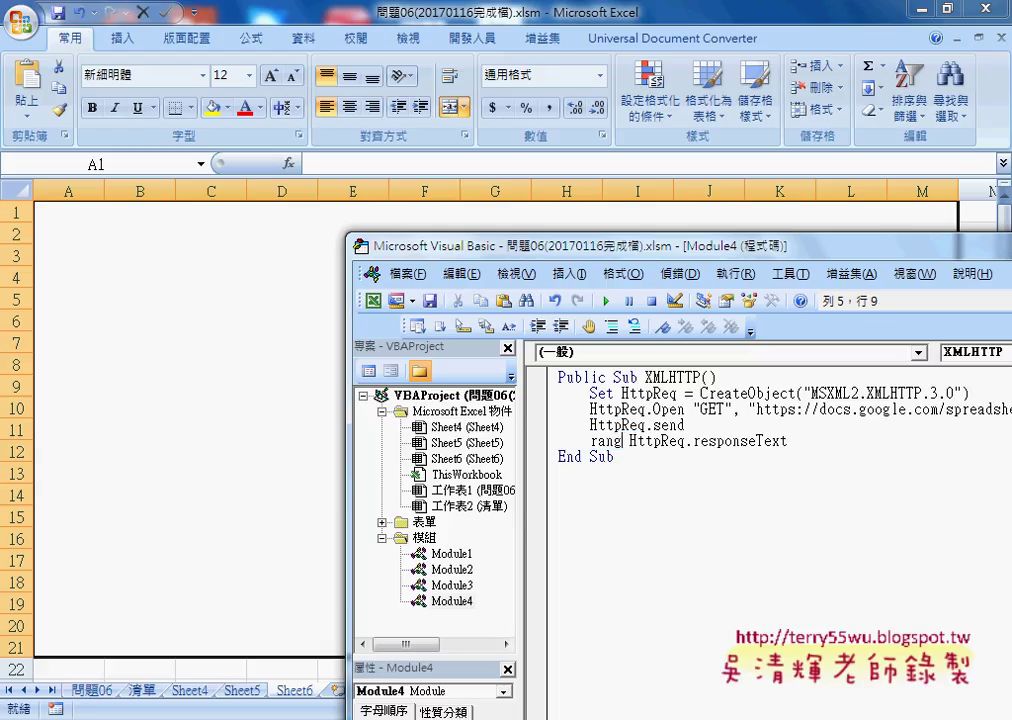
{"action": "type", "text": "e("}
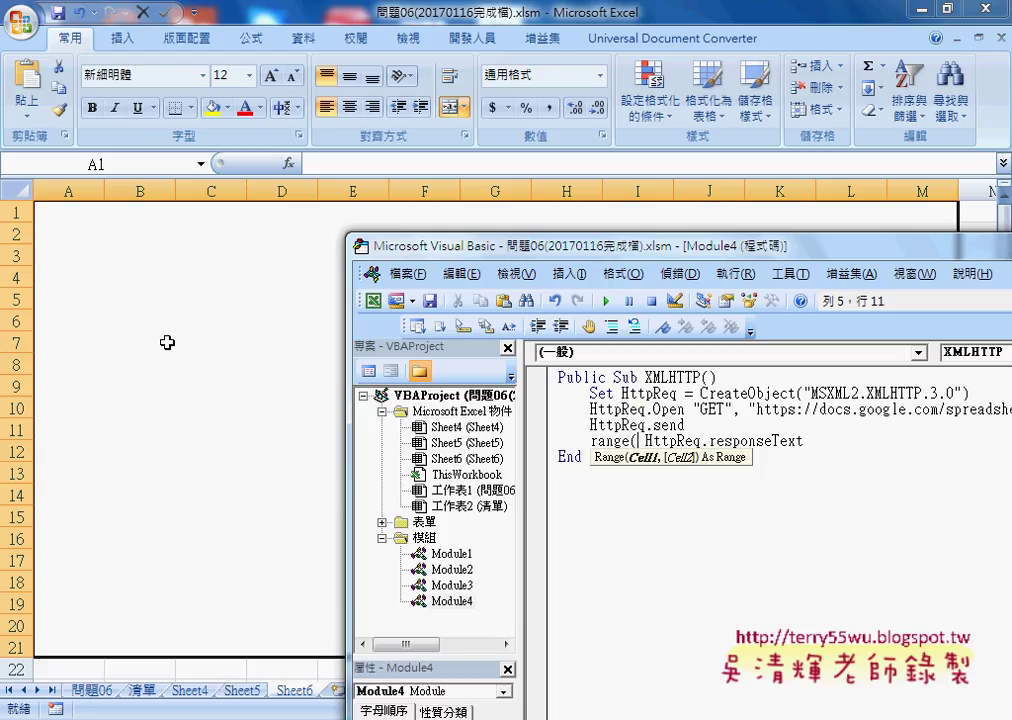
{"action": "type", "text": "\"A1\")"}
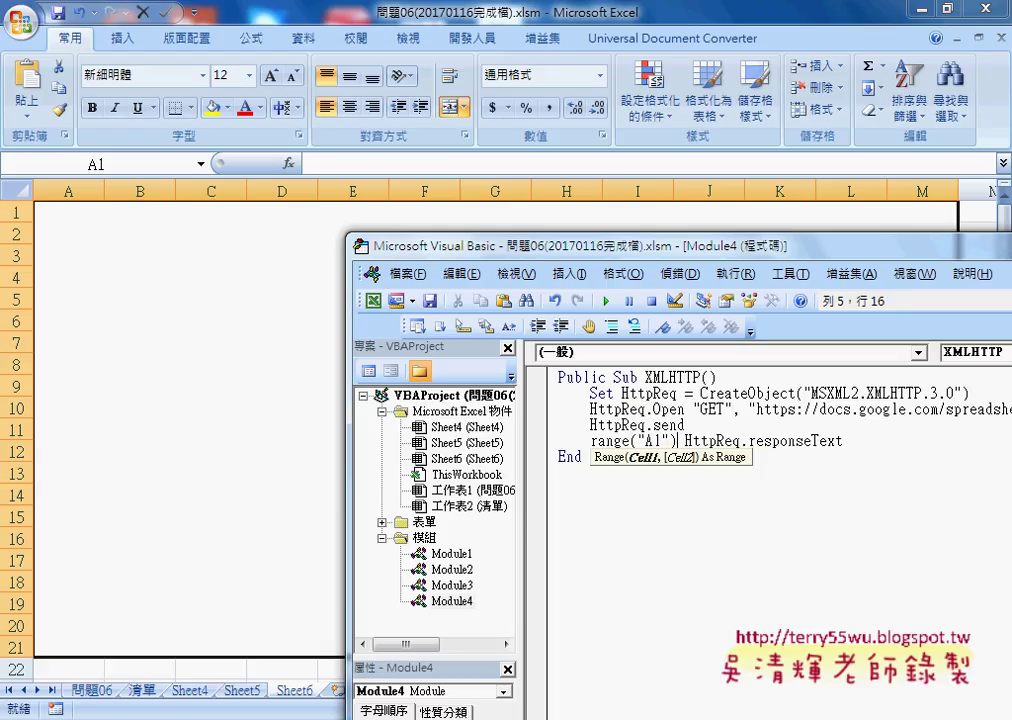
{"action": "type", "text": "="}
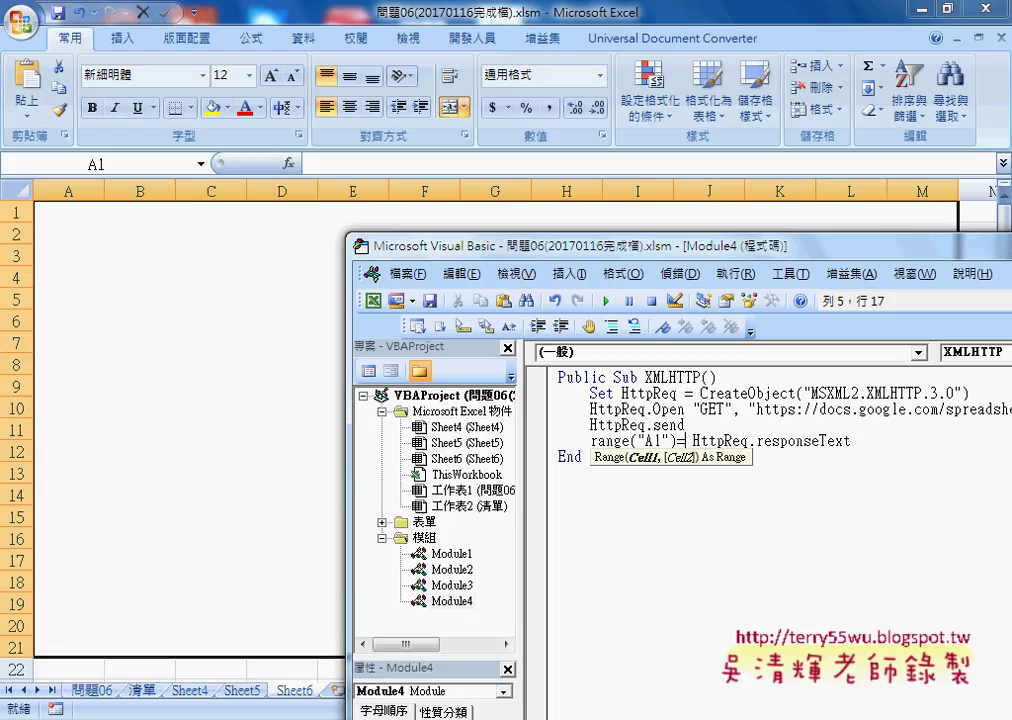
{"action": "key", "text": "Down"}
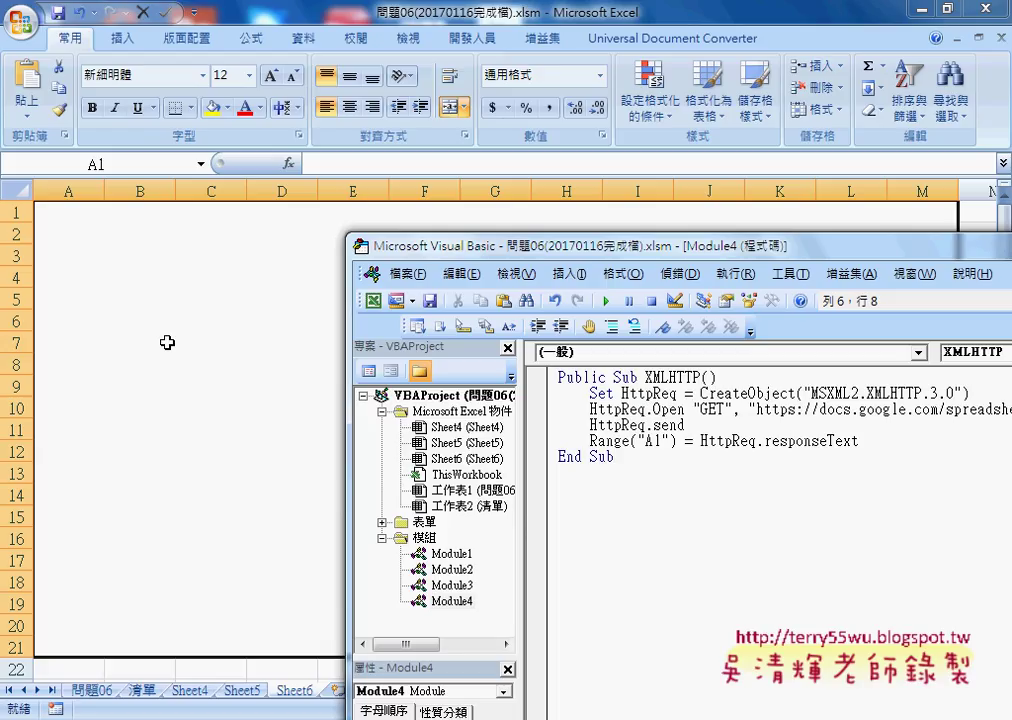
{"action": "left_click_drag", "start_coordinate": [875, 441], "coordinate": [590, 441]}
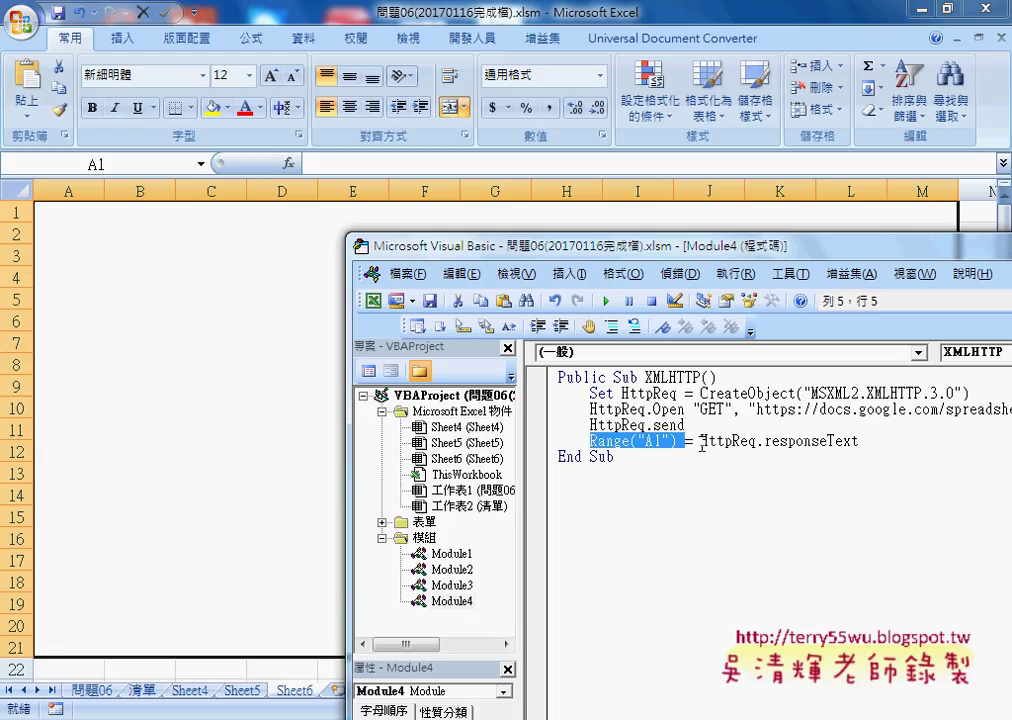
{"action": "left_click_drag", "start_coordinate": [671, 446], "coordinate": [657, 449]}
{"action": "left_click", "coordinate": [694, 428]}
{"action": "key", "text": "Return"}
{"action": "type", "text": "S"}
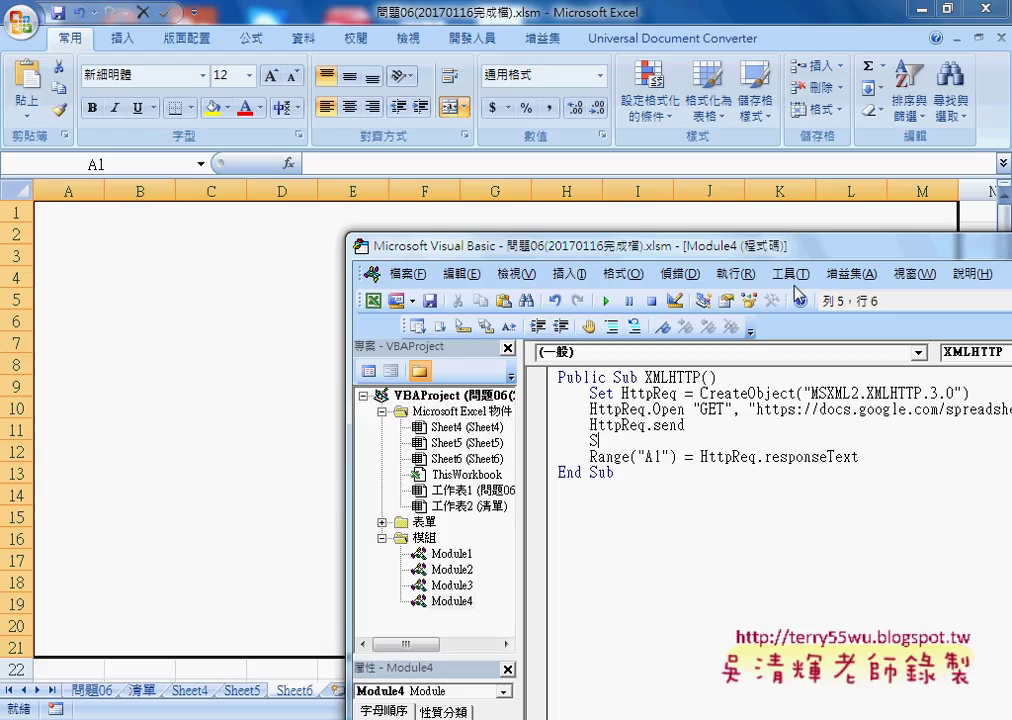
{"action": "type", "text": "="}
{"action": "left_click", "coordinate": [733, 468]}
{"action": "left_click", "coordinate": [486, 446]}
Move HttpReq.responseText after S= and complete the line as Range("A1") = S.
{"action": "left_click_drag", "start_coordinate": [858, 457], "coordinate": [700, 458]}
{"action": "key", "text": "ctrl+x"}
{"action": "key", "text": "Up"}
{"action": "key", "text": "End"}
{"action": "key", "text": "ctrl+v"}
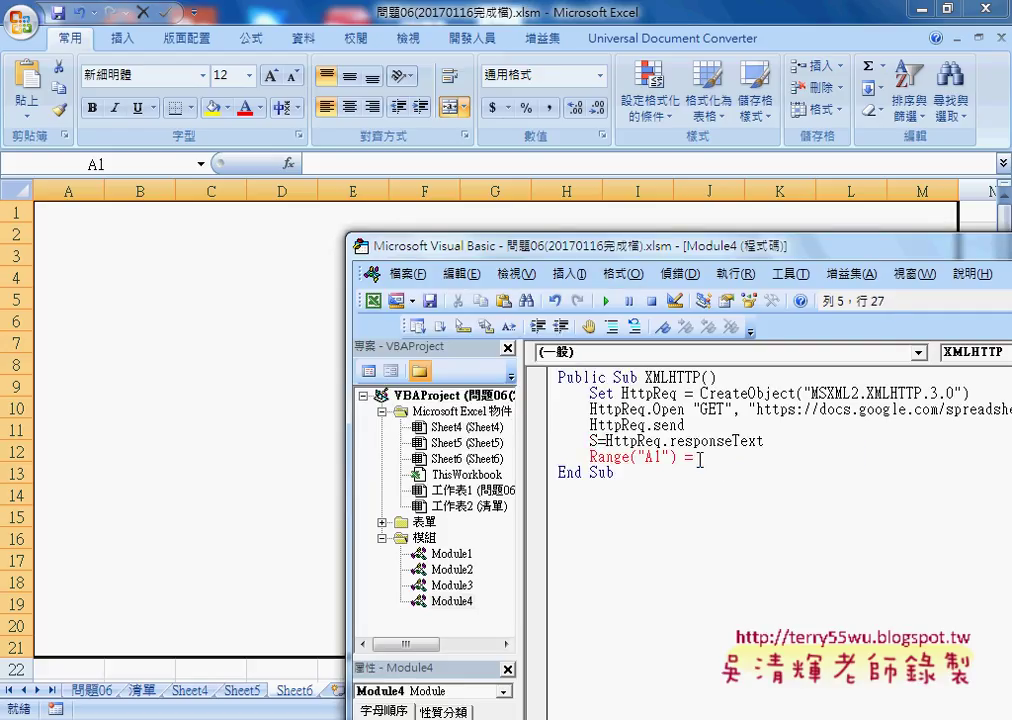
{"action": "left_click", "coordinate": [724, 460]}
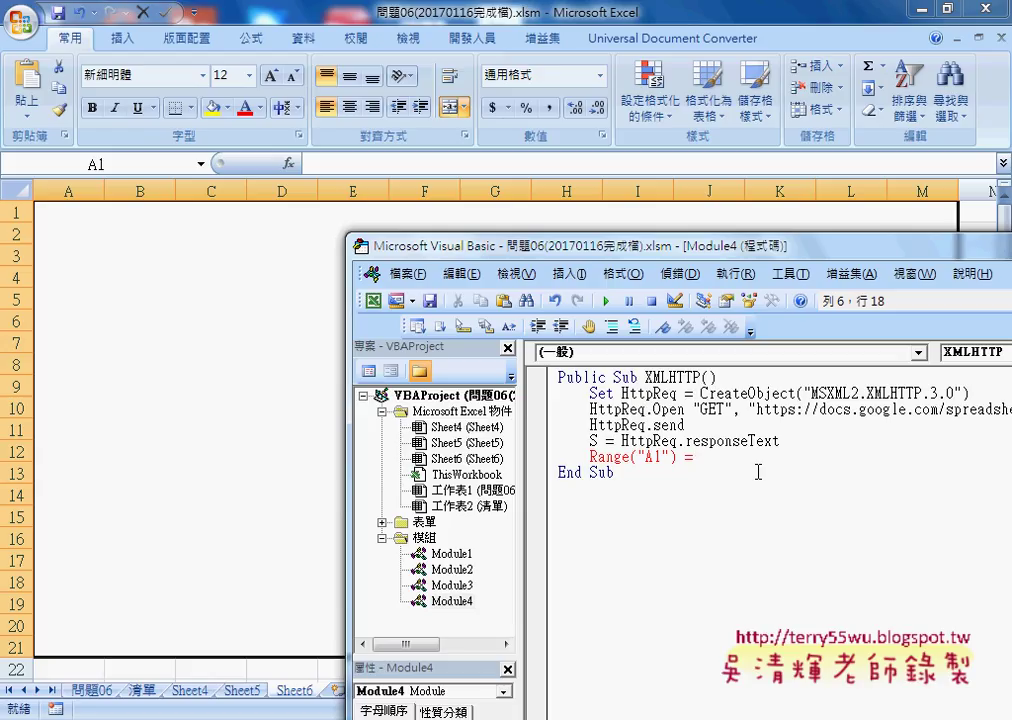
{"action": "type", "text": "S"}
{"action": "left_click", "coordinate": [775, 499]}
{"action": "left_click", "coordinate": [672, 440]}
{"action": "left_click", "coordinate": [694, 456]}
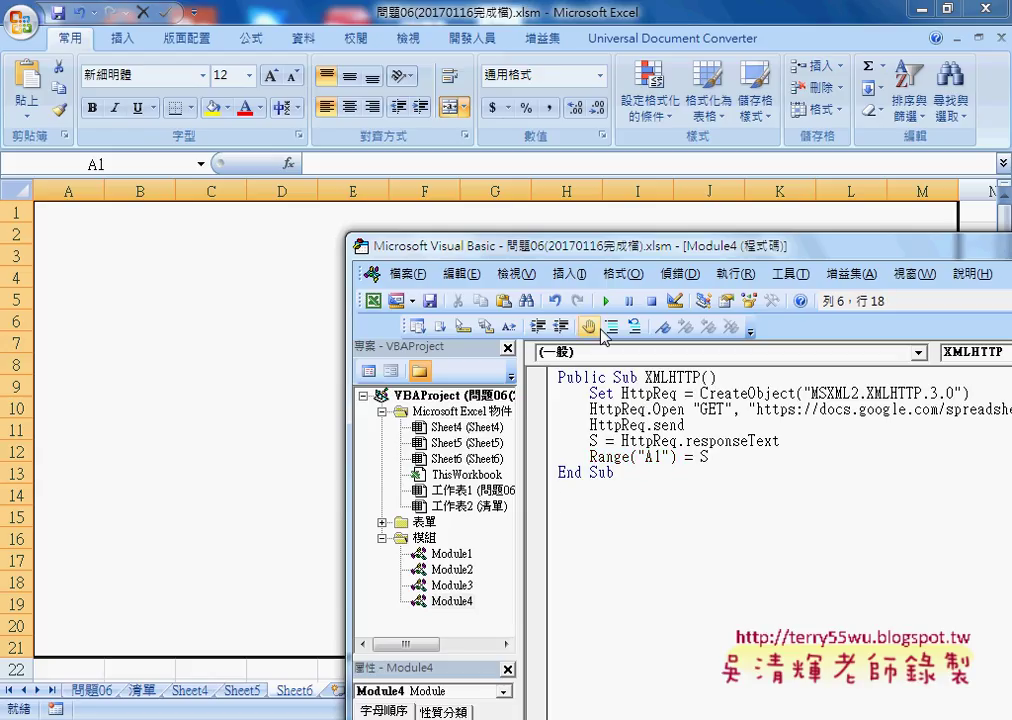
Set a breakpoint on the S assignment line and step through the macro to test it.
{"action": "left_click", "coordinate": [537, 440]}
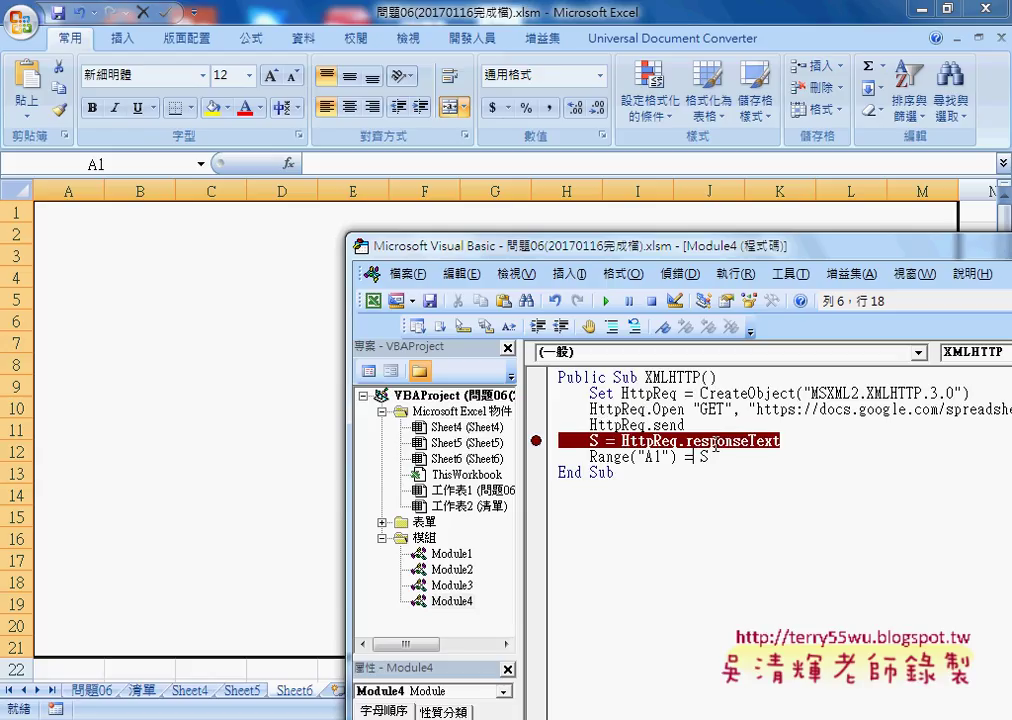
{"action": "key", "text": "F5"}
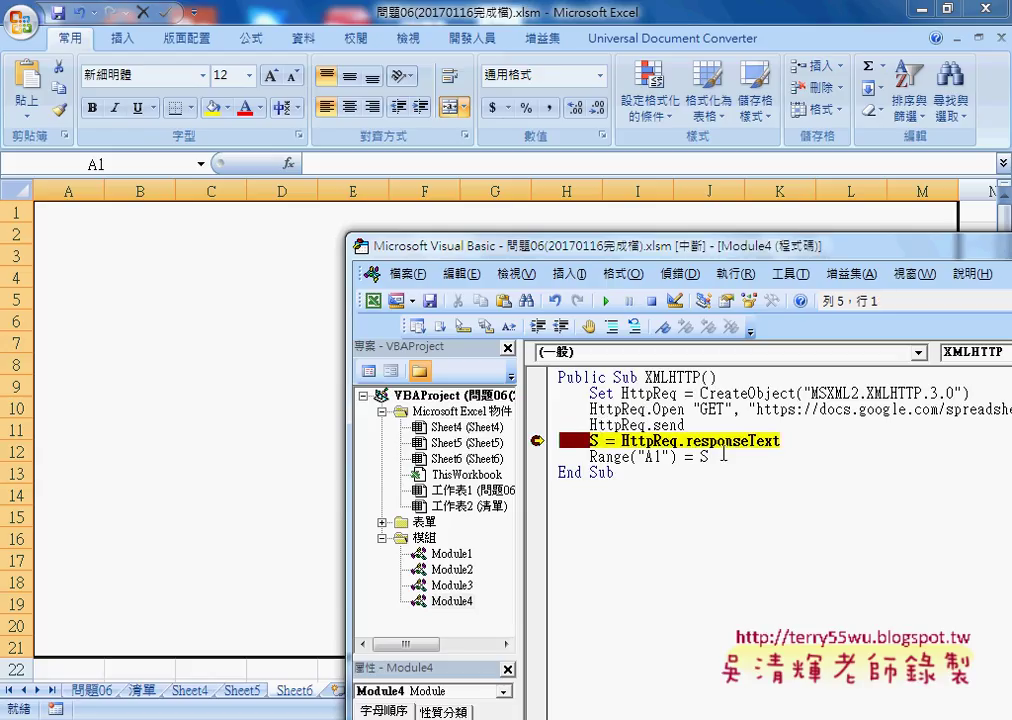
{"action": "key", "text": "F8"}
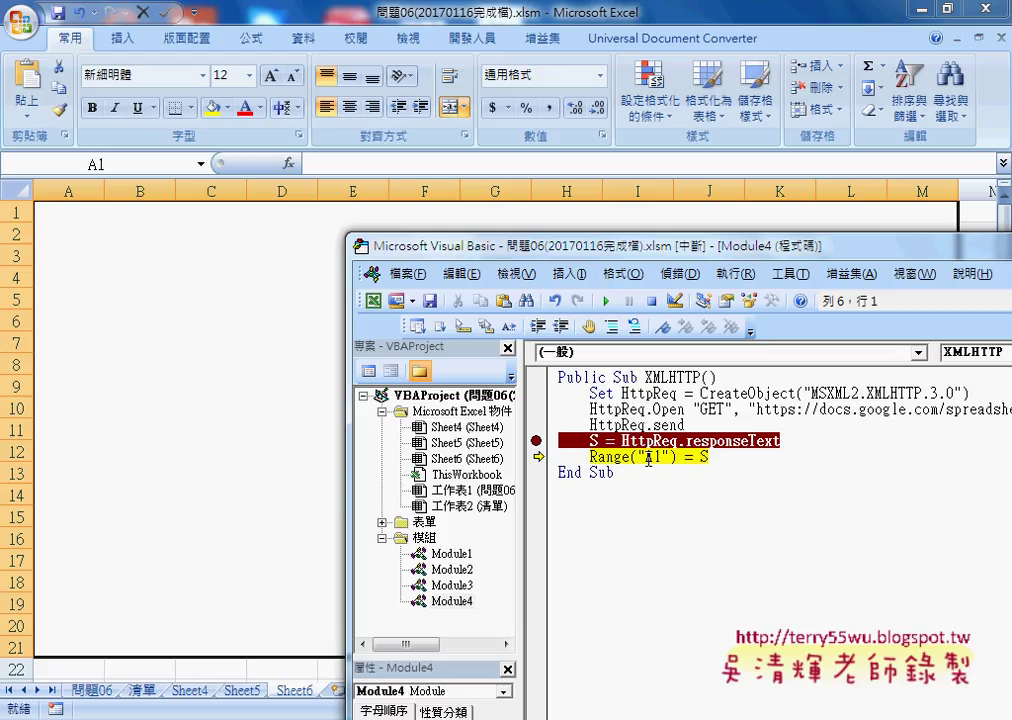
{"action": "key", "text": "F8"}
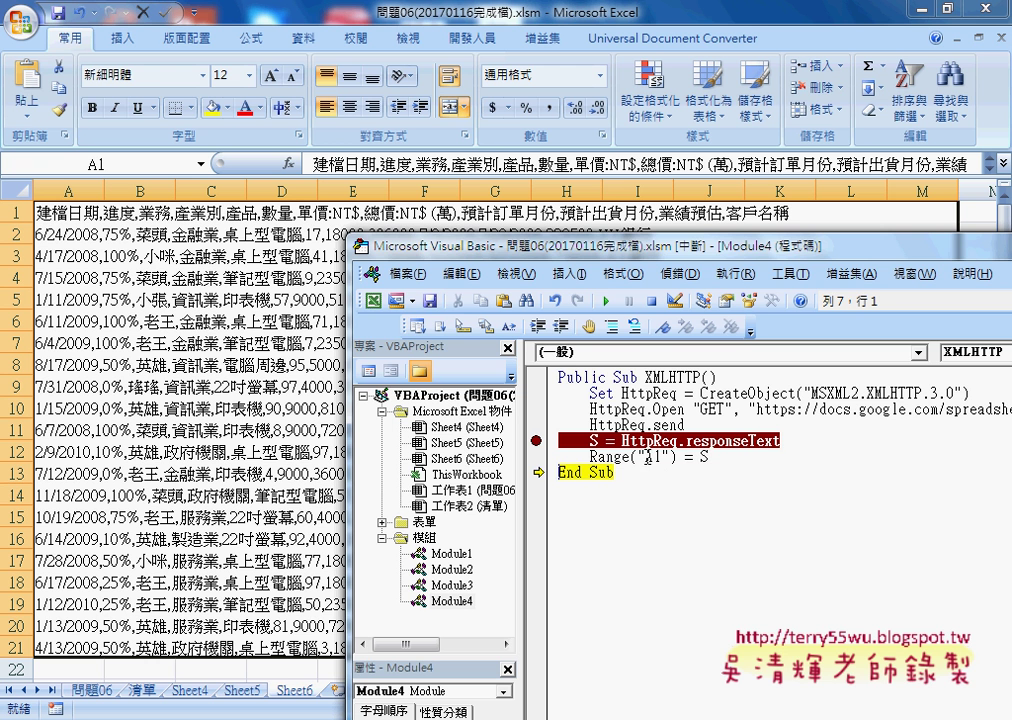
Rewrite the code as Range("A1") = HttpReq.responseText, deleting the leftover S pieces.
{"action": "mouse_move", "coordinate": [684, 456]}
{"action": "left_mouse_down"}
{"action": "mouse_move", "coordinate": [592, 456]}
{"action": "mouse_move", "coordinate": [590, 440]}
{"action": "left_mouse_up"}
{"action": "left_click", "coordinate": [485, 451]}
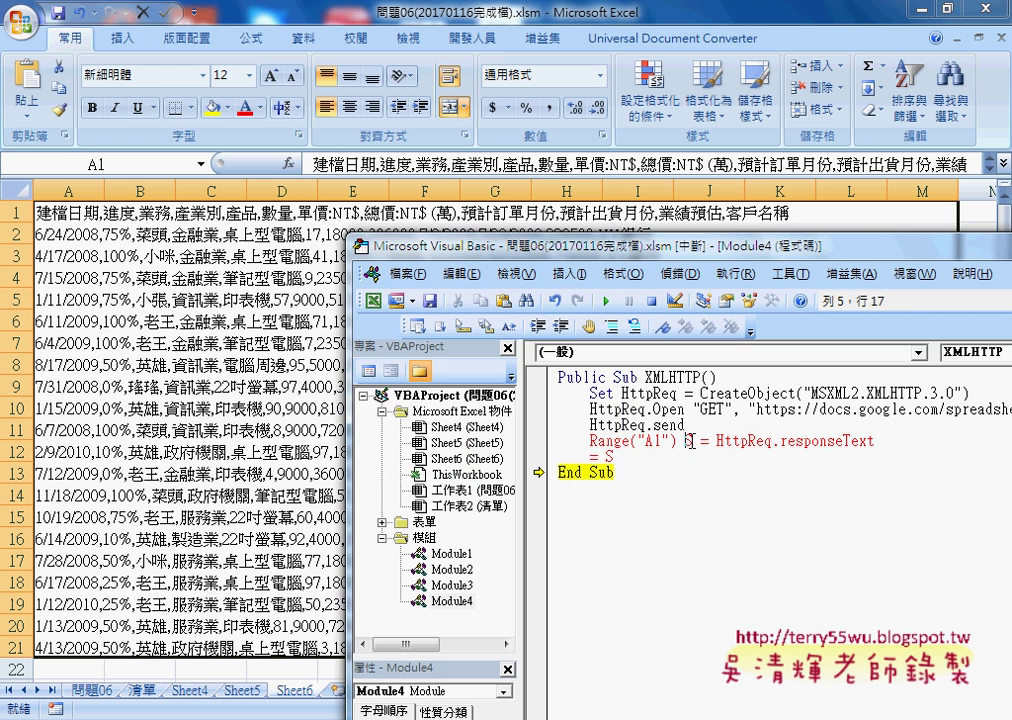
{"action": "double_click", "coordinate": [689, 440]}
{"action": "key", "text": "Delete"}
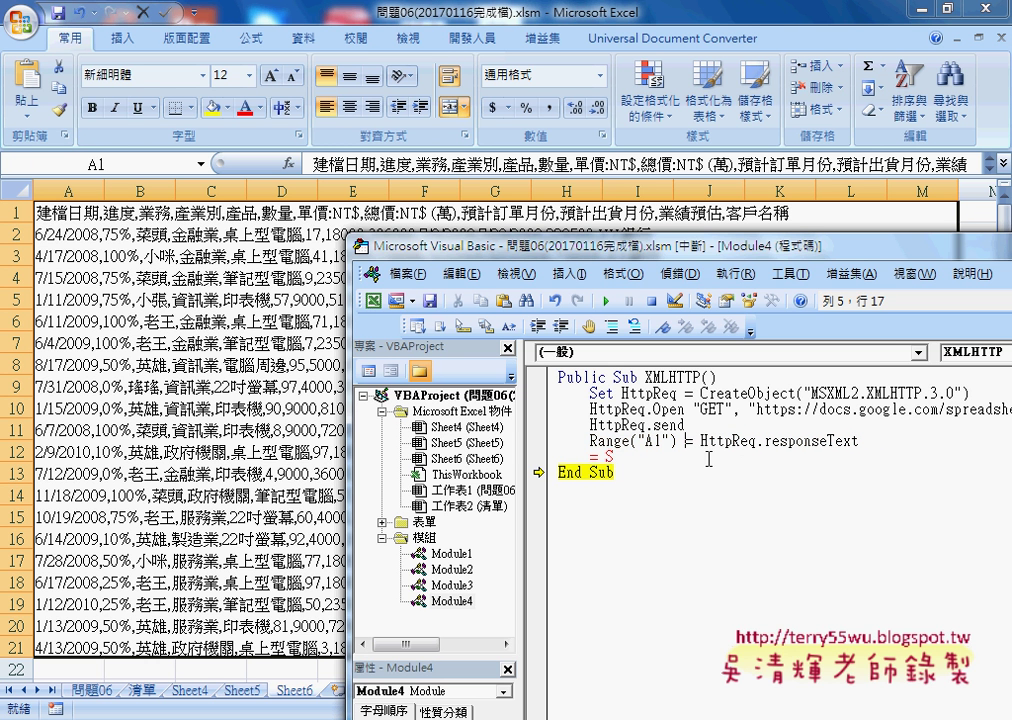
{"action": "key", "text": "Down"}
{"action": "key", "text": "Home"}
{"action": "key", "text": "shift+End"}
{"action": "key", "text": "Delete"}
Stop the paused macro and clear the test data from the sheet.
{"action": "left_click", "coordinate": [716, 496]}
{"action": "key", "text": "F5"}
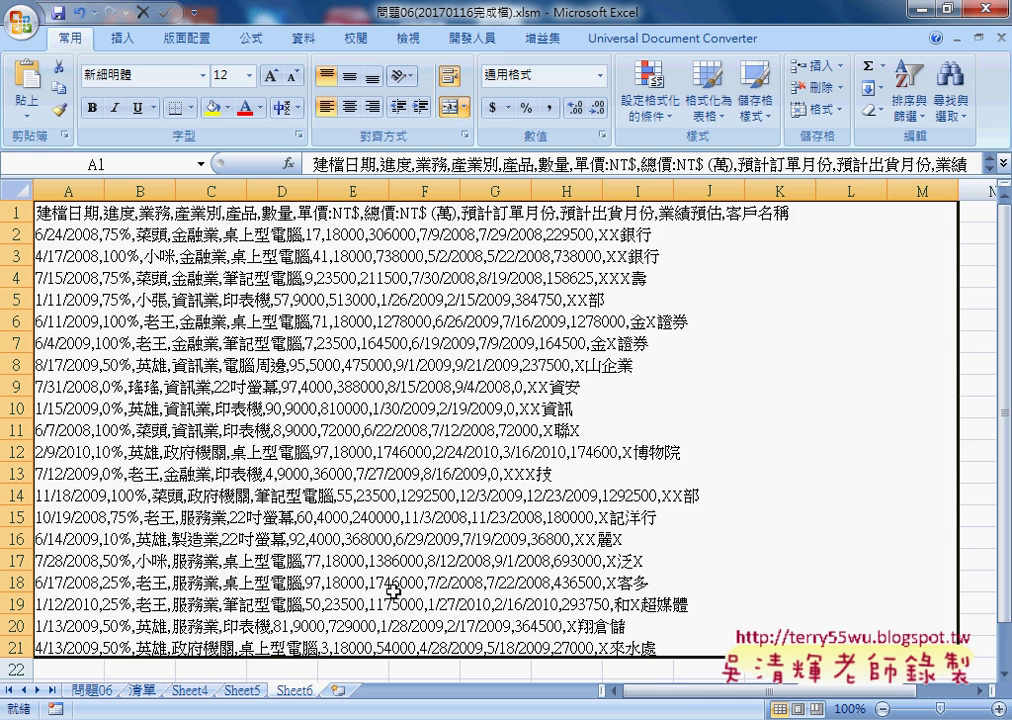
{"action": "key", "text": "Delete"}
Remove the blank line before End Sub in the macro.
{"action": "left_click", "coordinate": [522, 670]}
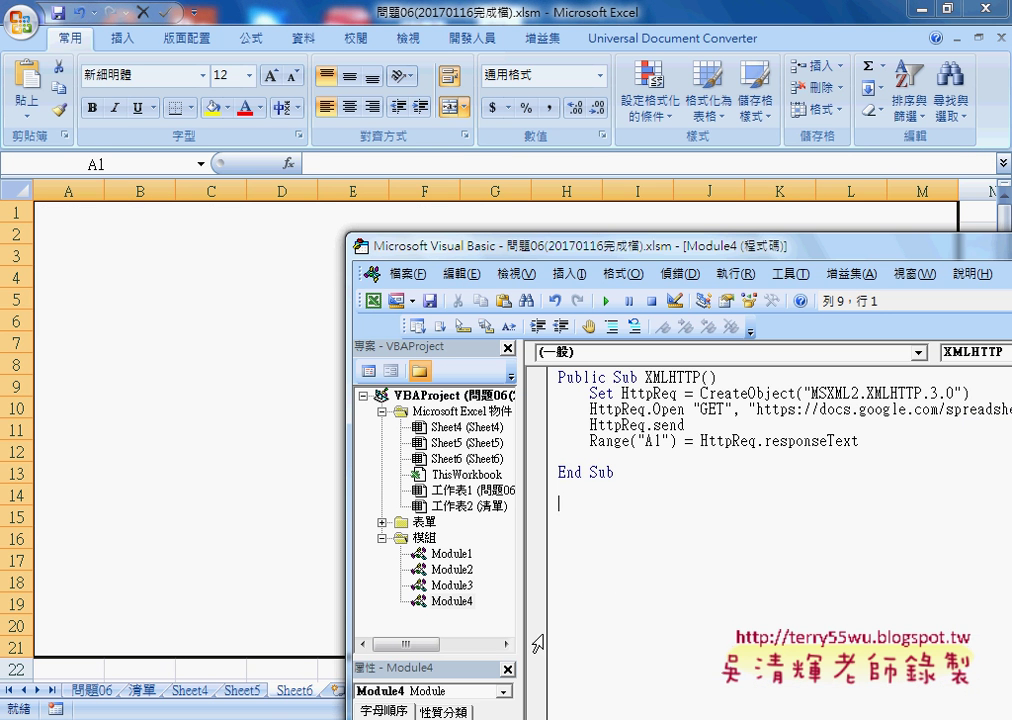
{"action": "left_click", "coordinate": [860, 440]}
{"action": "key", "text": "Delete"}
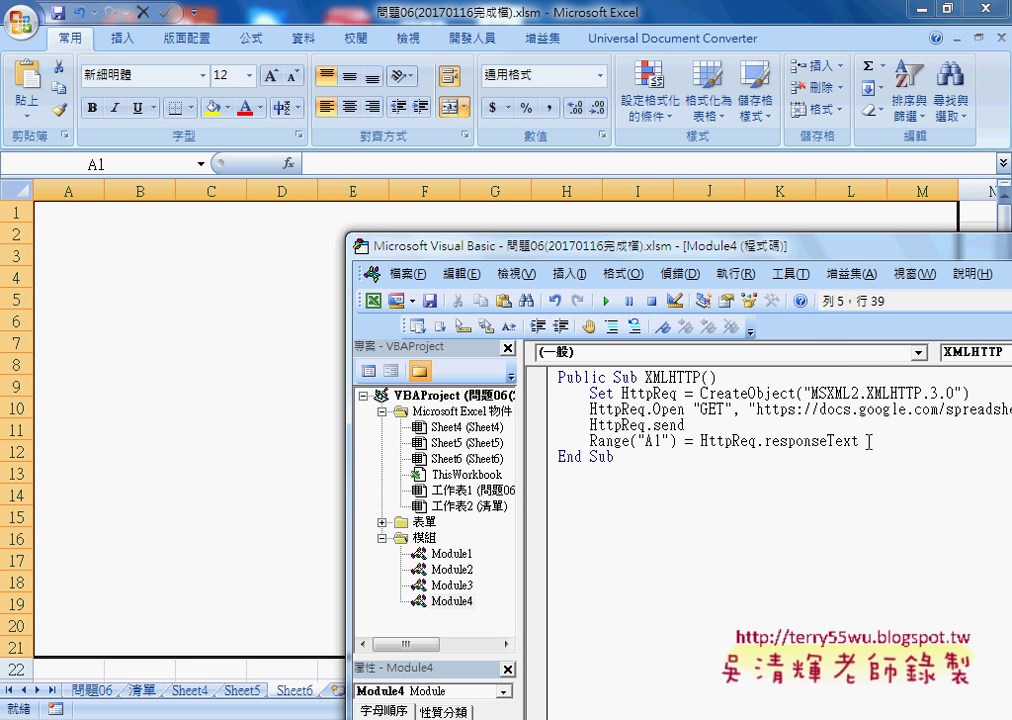
{"action": "left_click", "coordinate": [677, 440]}
Step through the Range("A1") = HttpReq.responseText line to fill A1, then highlight both sides of it.
{"action": "left_click", "coordinate": [540, 441]}
{"action": "key", "text": "F5"}
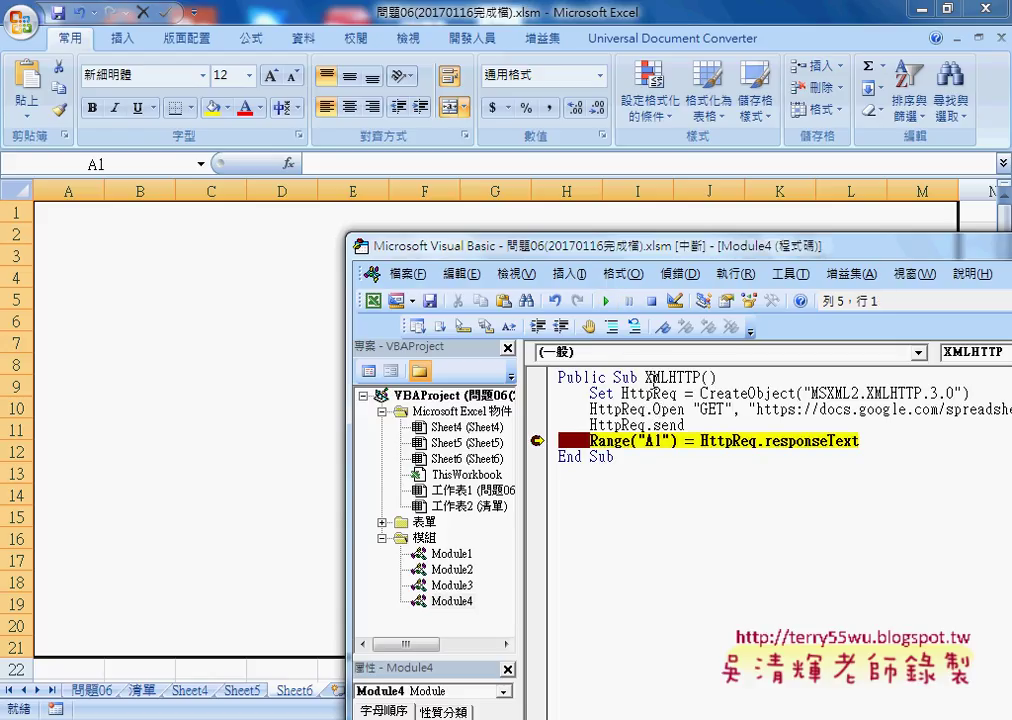
{"action": "key", "text": "F8"}
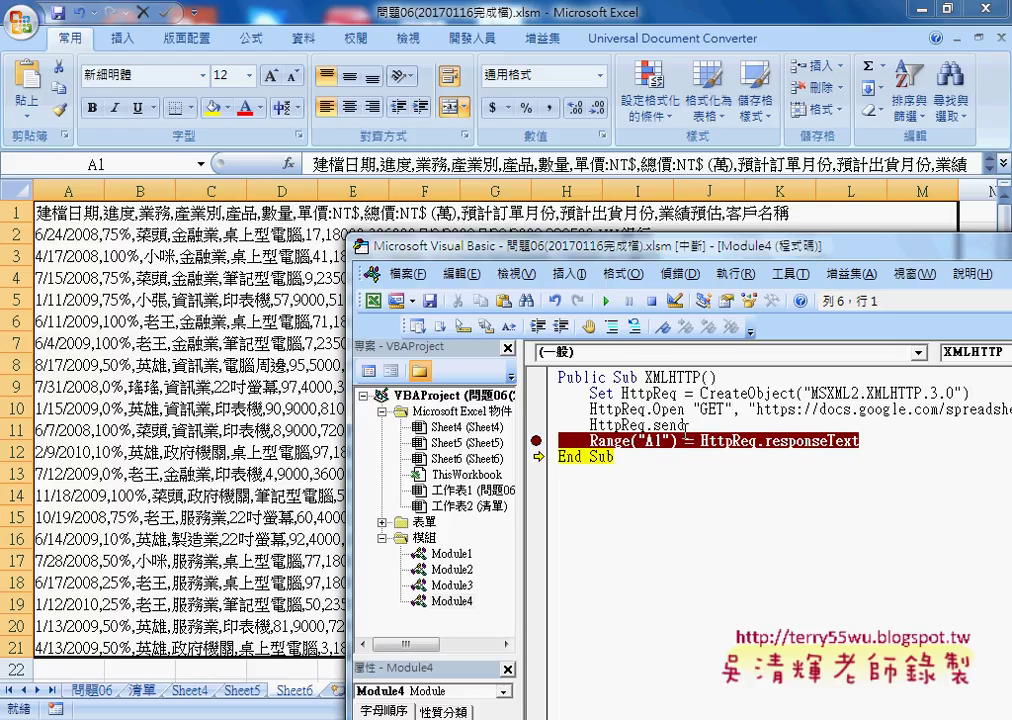
{"action": "left_click", "coordinate": [538, 441]}
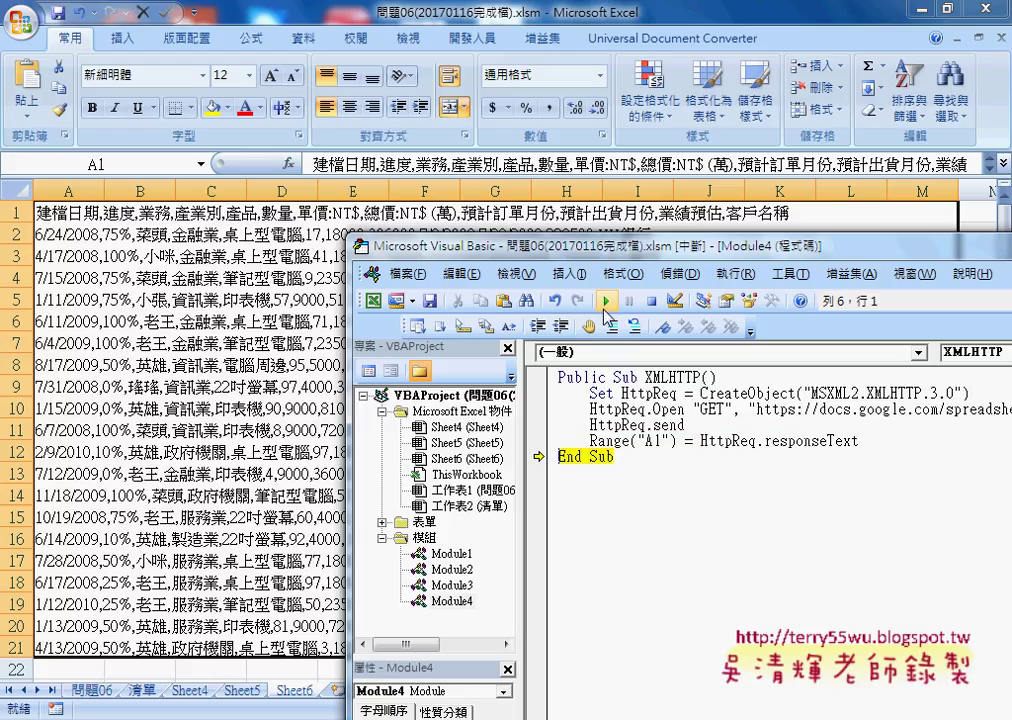
{"action": "key", "text": "F8"}
{"action": "left_click_drag", "start_coordinate": [701, 441], "coordinate": [862, 441]}
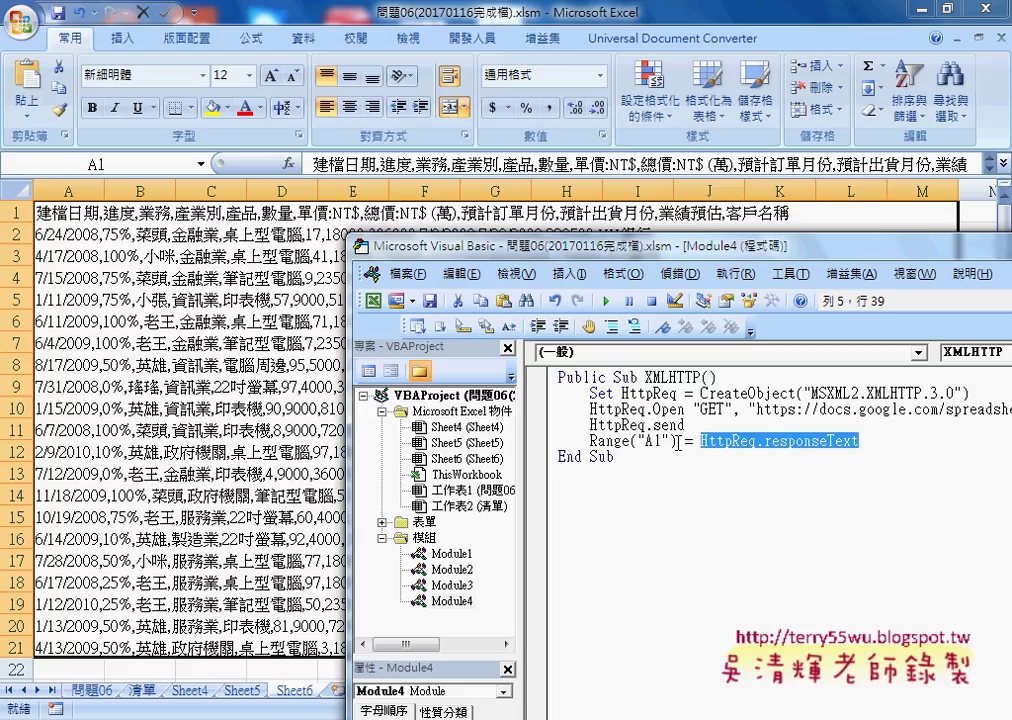
{"action": "left_click_drag", "start_coordinate": [677, 441], "coordinate": [591, 441]}
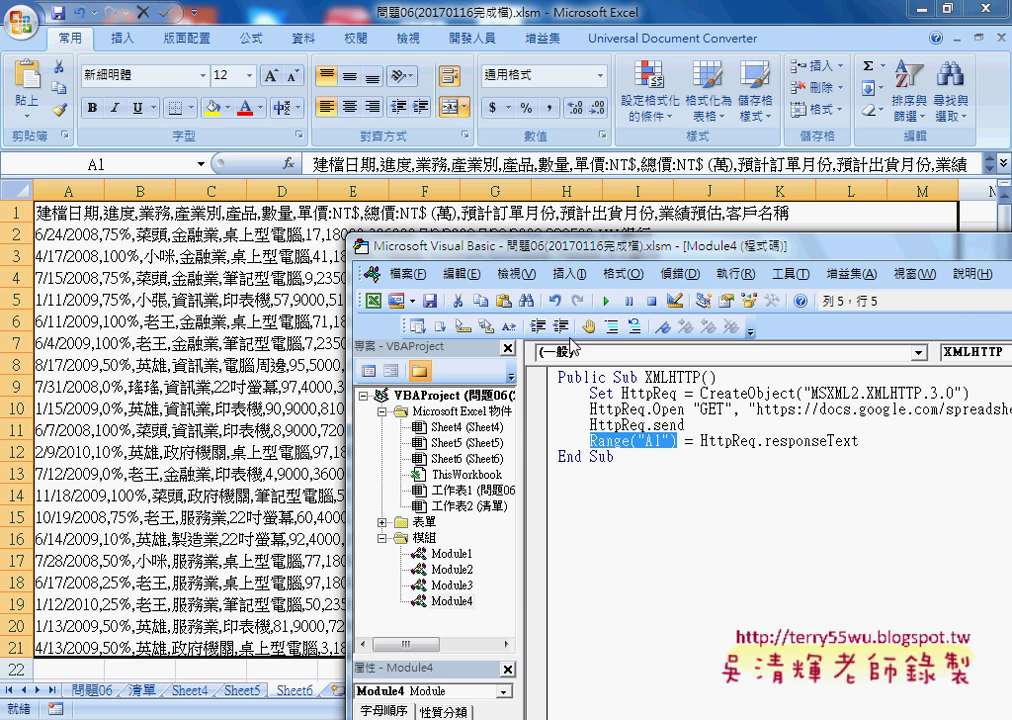
Insert new worksheet Sheet7 and run the XMLHTTP macro so the CSV text fills it from A1.
{"action": "left_click", "coordinate": [345, 691]}
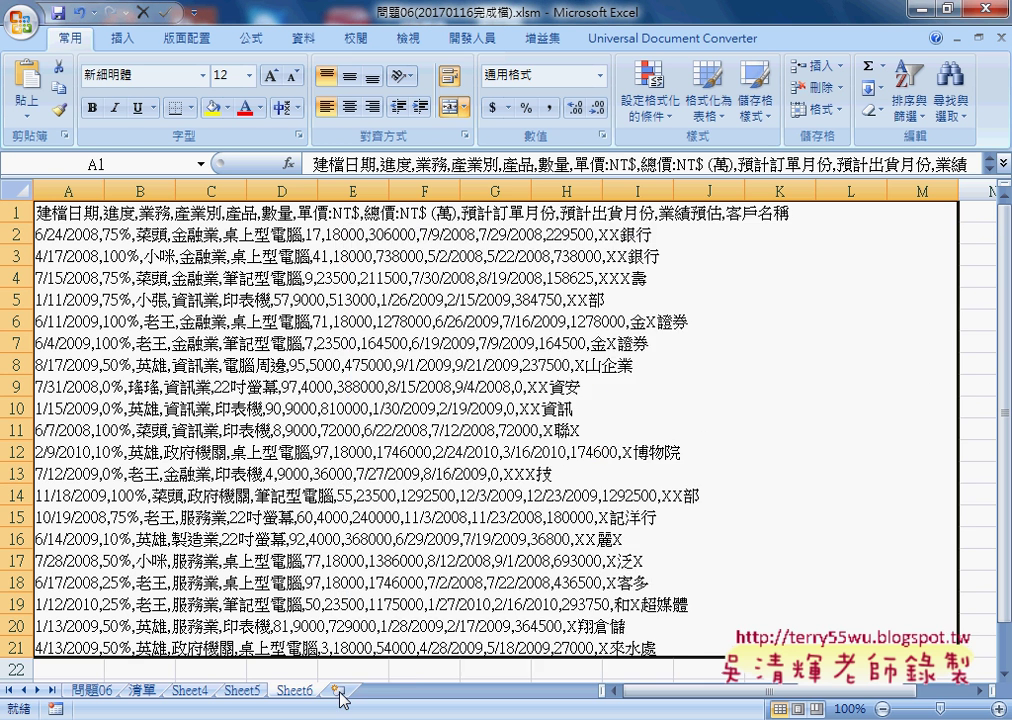
{"action": "left_click", "coordinate": [295, 691]}
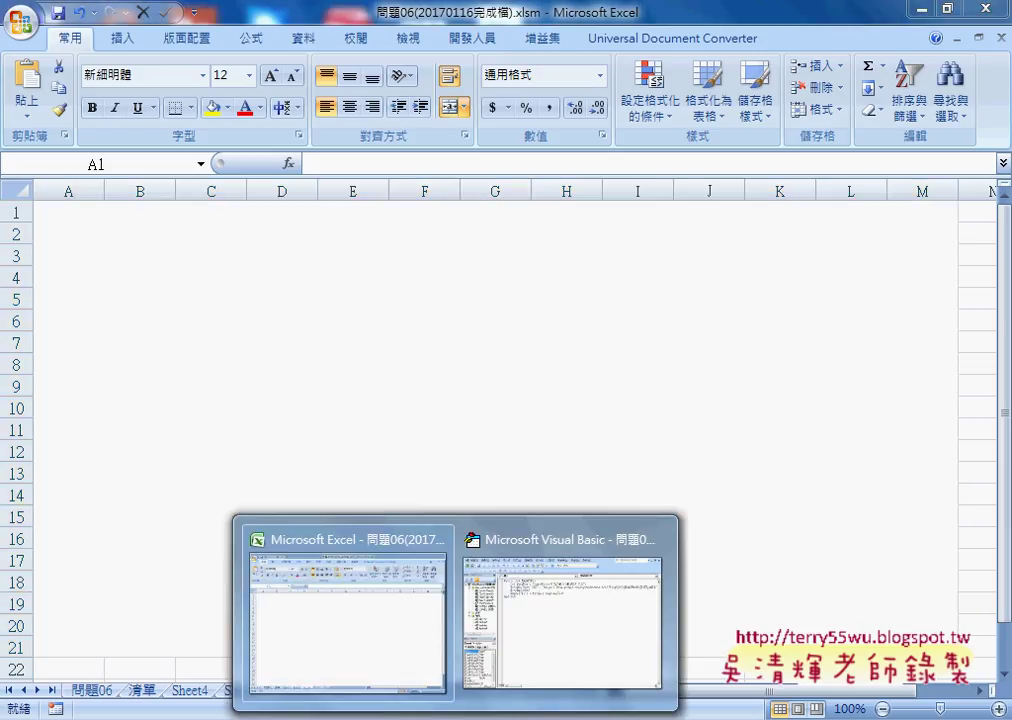
{"action": "left_click", "coordinate": [560, 605]}
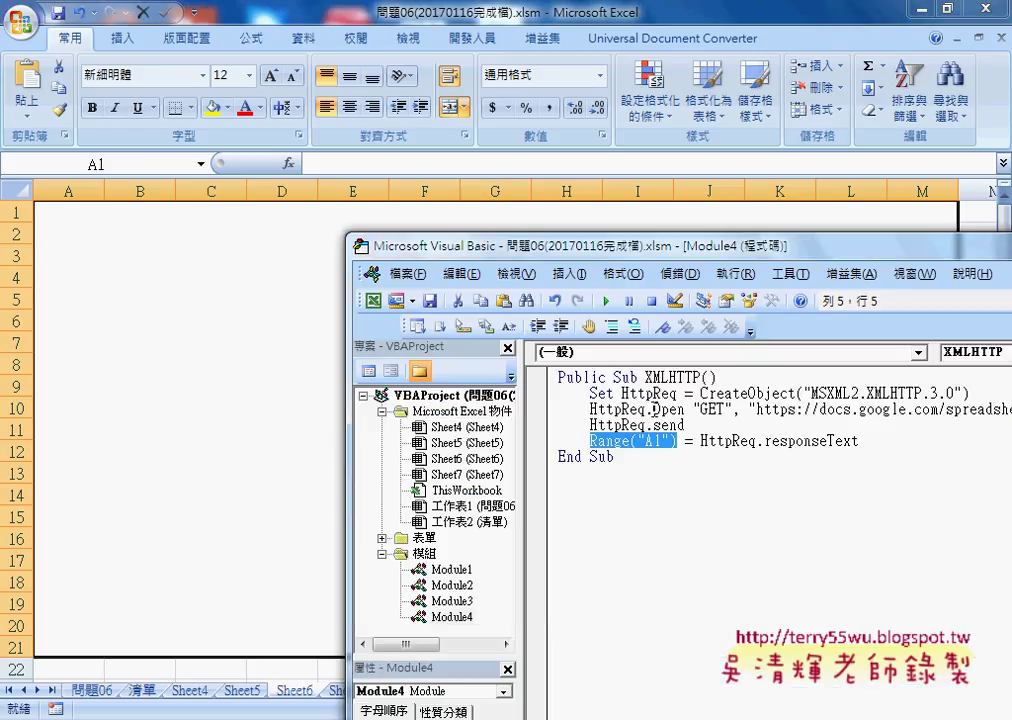
{"action": "left_click", "coordinate": [606, 302]}
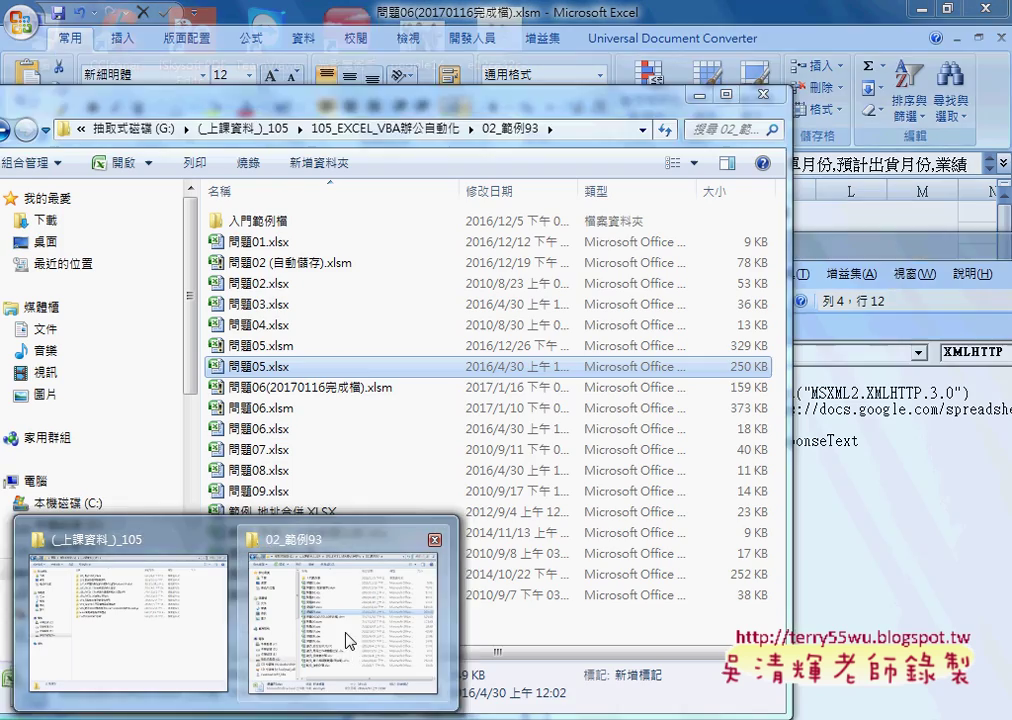
{"action": "left_click", "coordinate": [350, 695]}
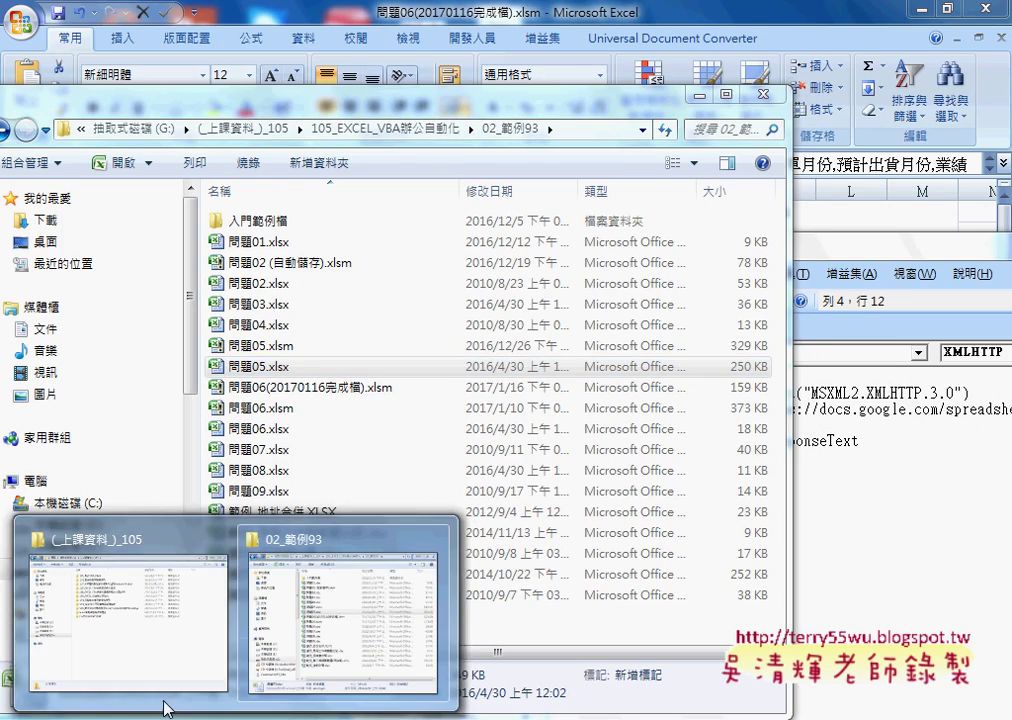
{"action": "left_click", "coordinate": [156, 650]}
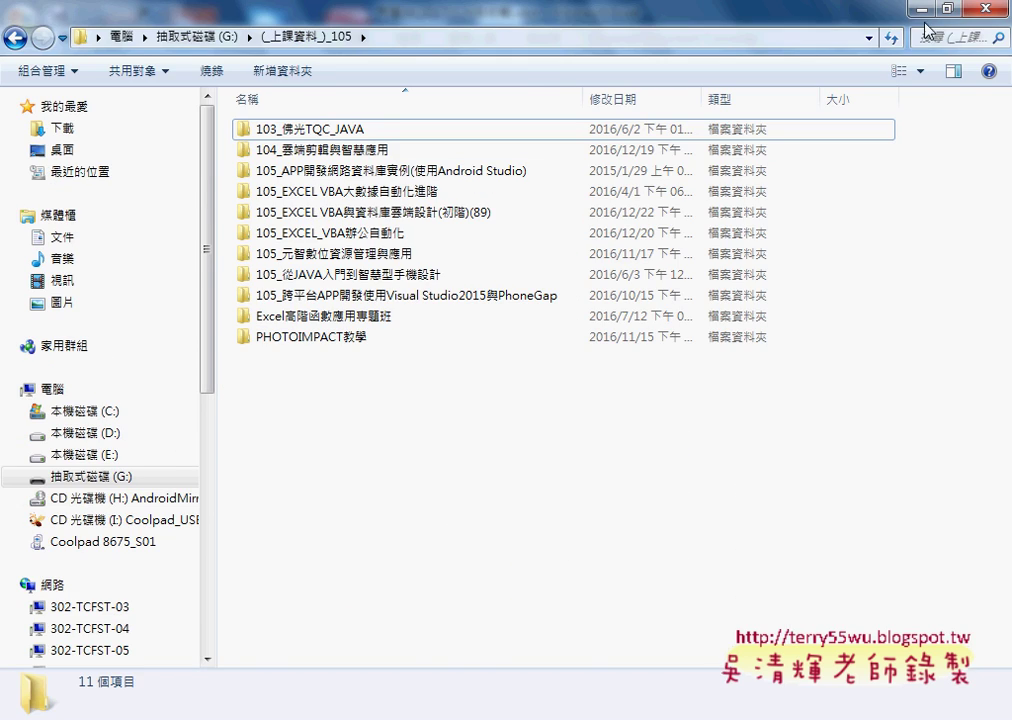
{"action": "left_click", "coordinate": [922, 8]}
{"action": "left_click", "coordinate": [698, 94]}
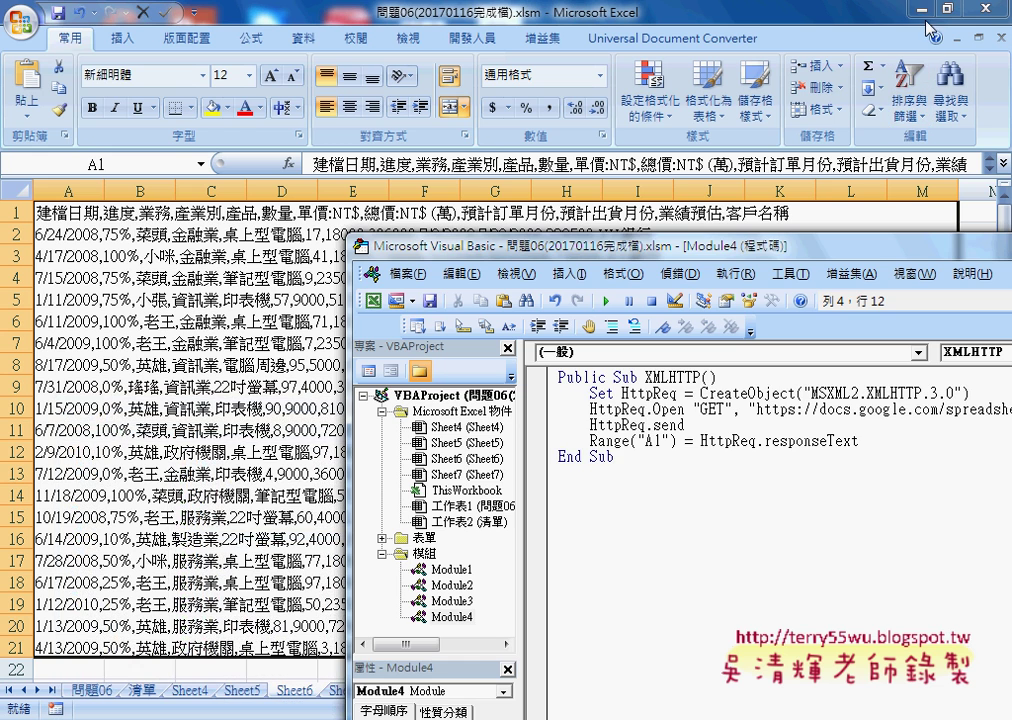
{"action": "left_click_drag", "start_coordinate": [594, 469], "coordinate": [557, 377]}
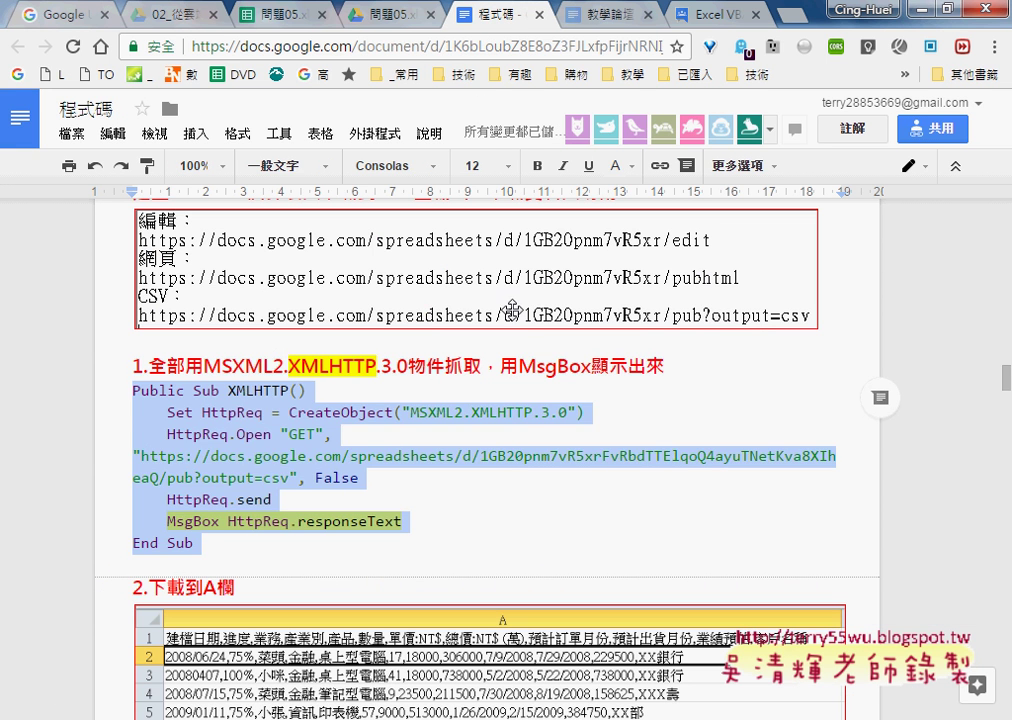
Highlight the original MsgBox version of the XMLHTTP macro in the 程式碼 notes.
{"action": "left_click", "coordinate": [222, 366]}
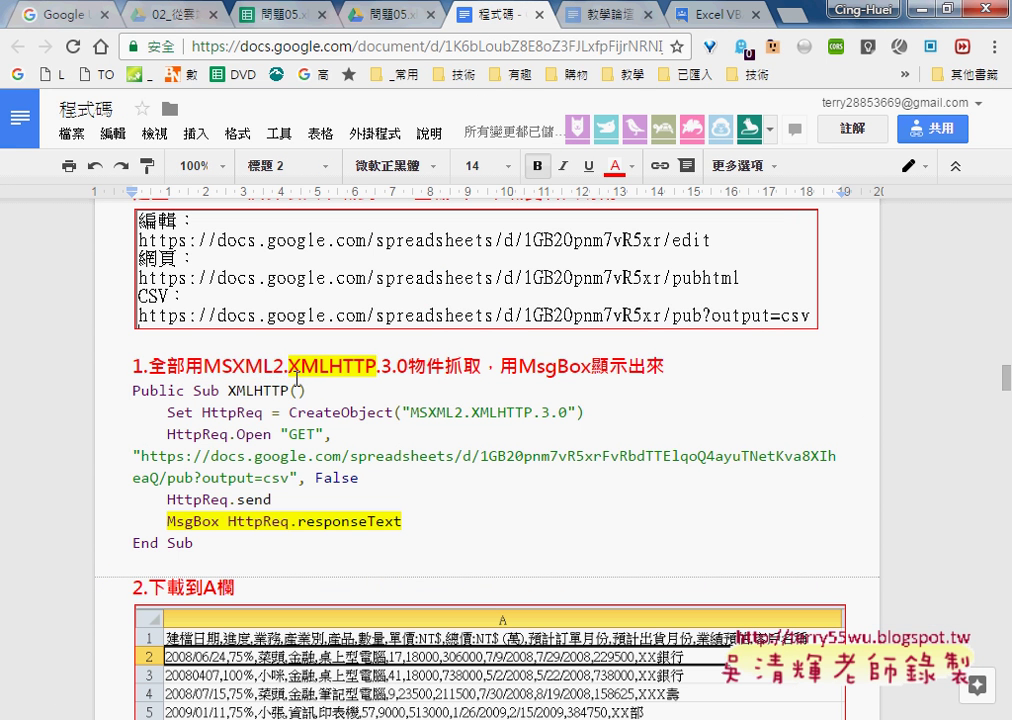
{"action": "left_click_drag", "start_coordinate": [194, 543], "coordinate": [109, 391]}
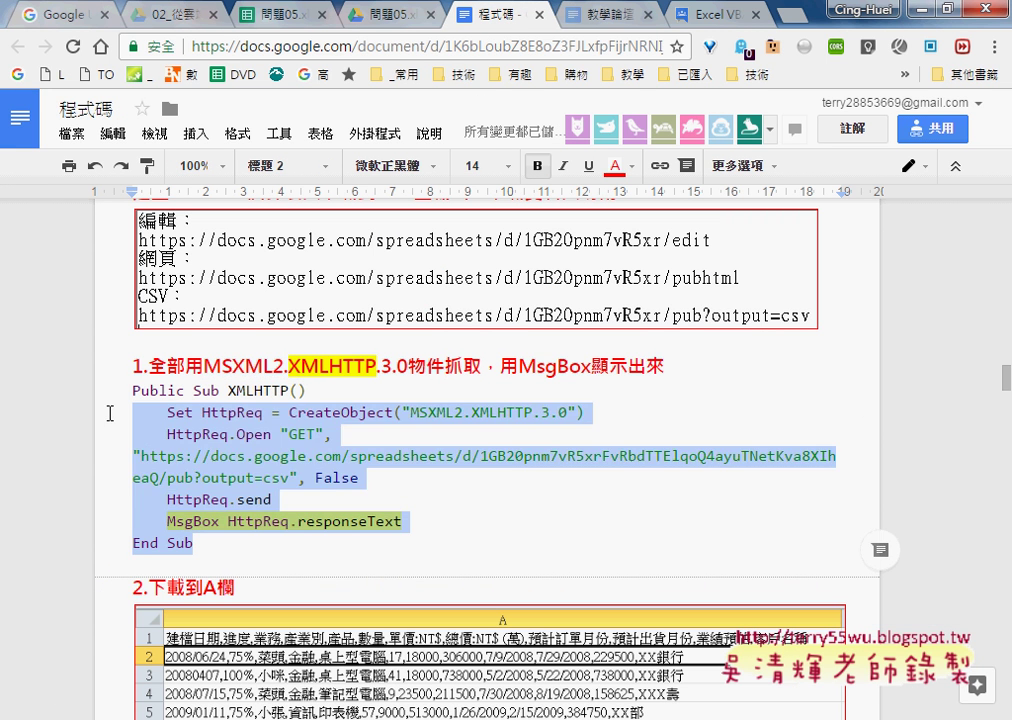